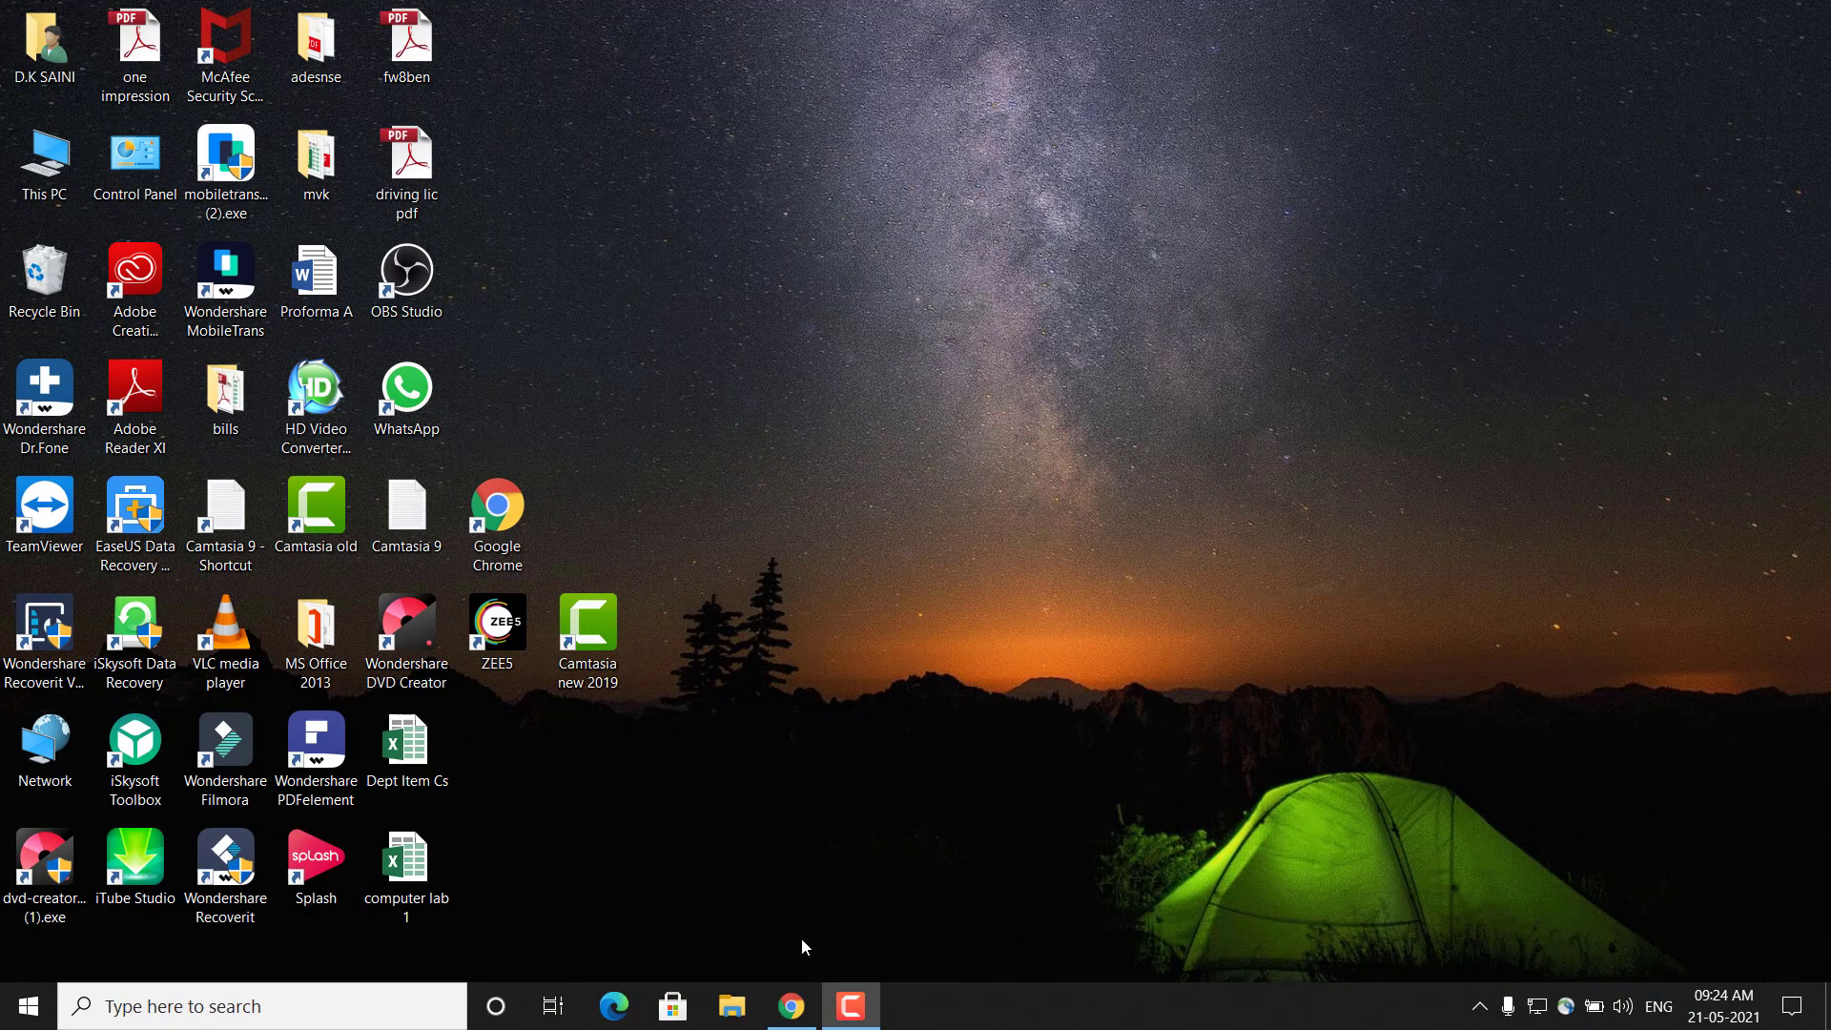
Switch to Chrome and open the Shared Web Hosting page on the Hostinger site
click(791, 1007)
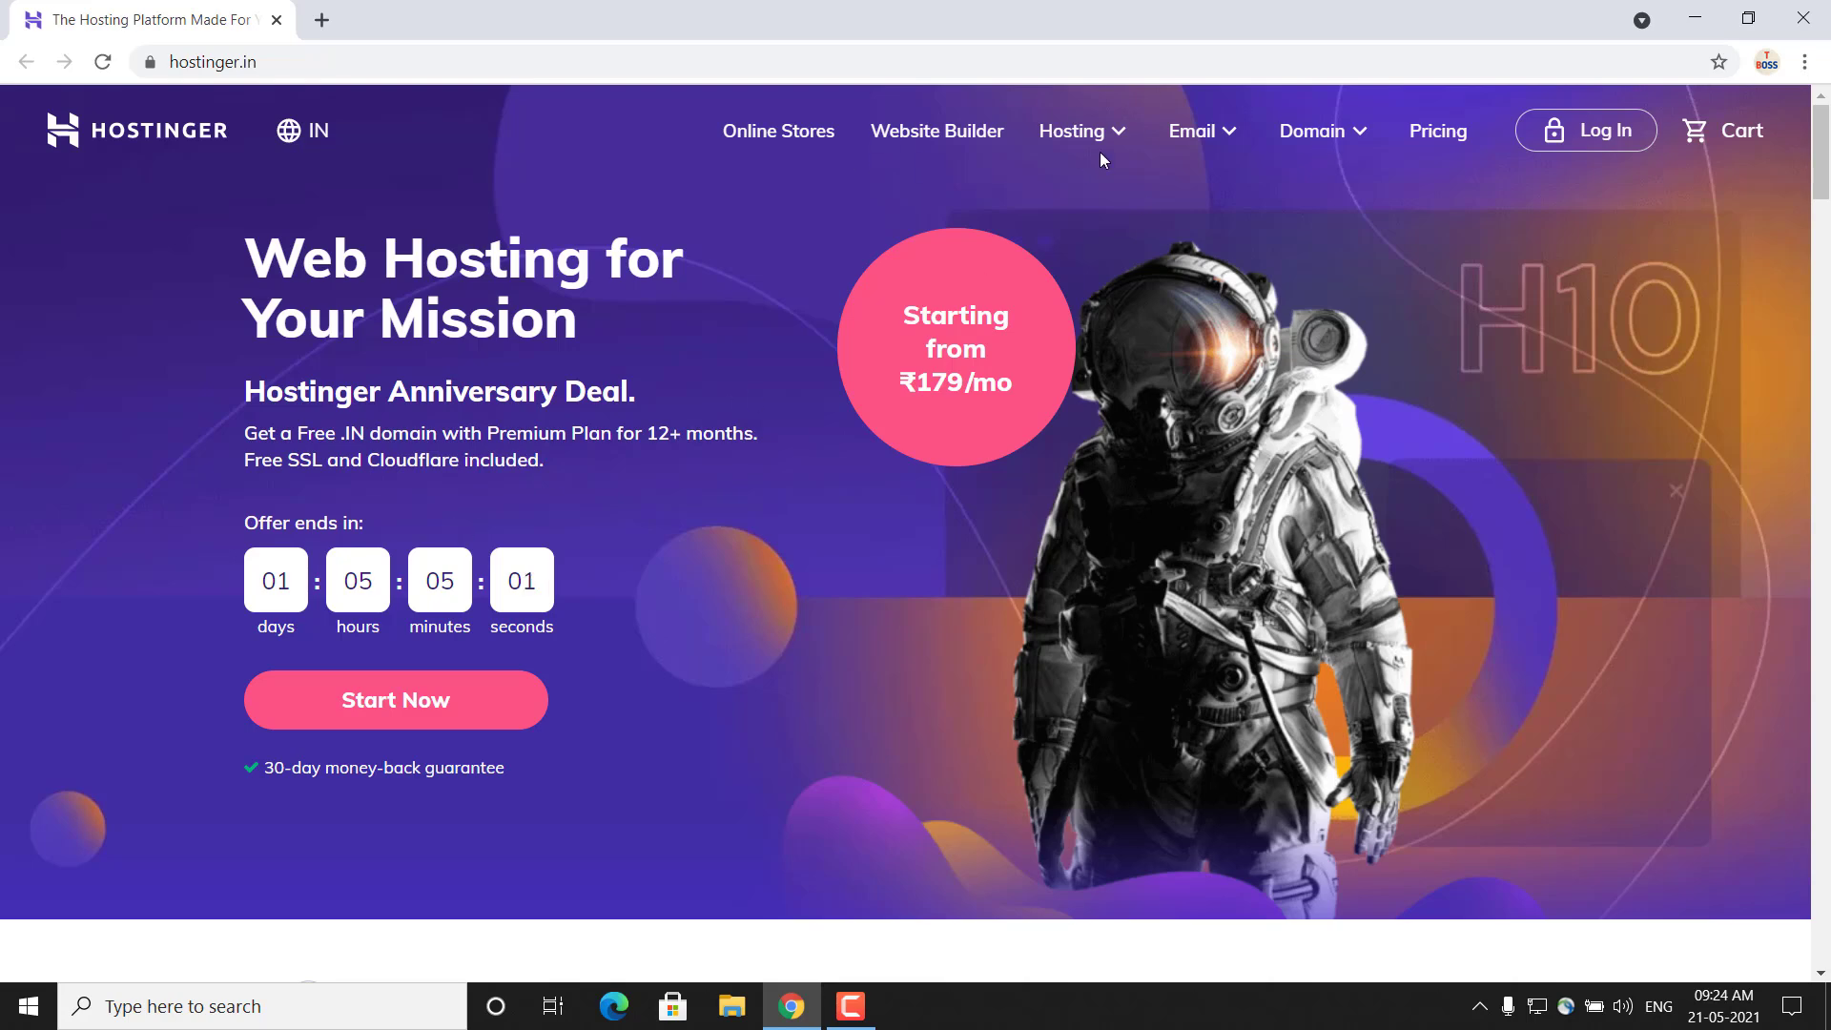
click(1121, 137)
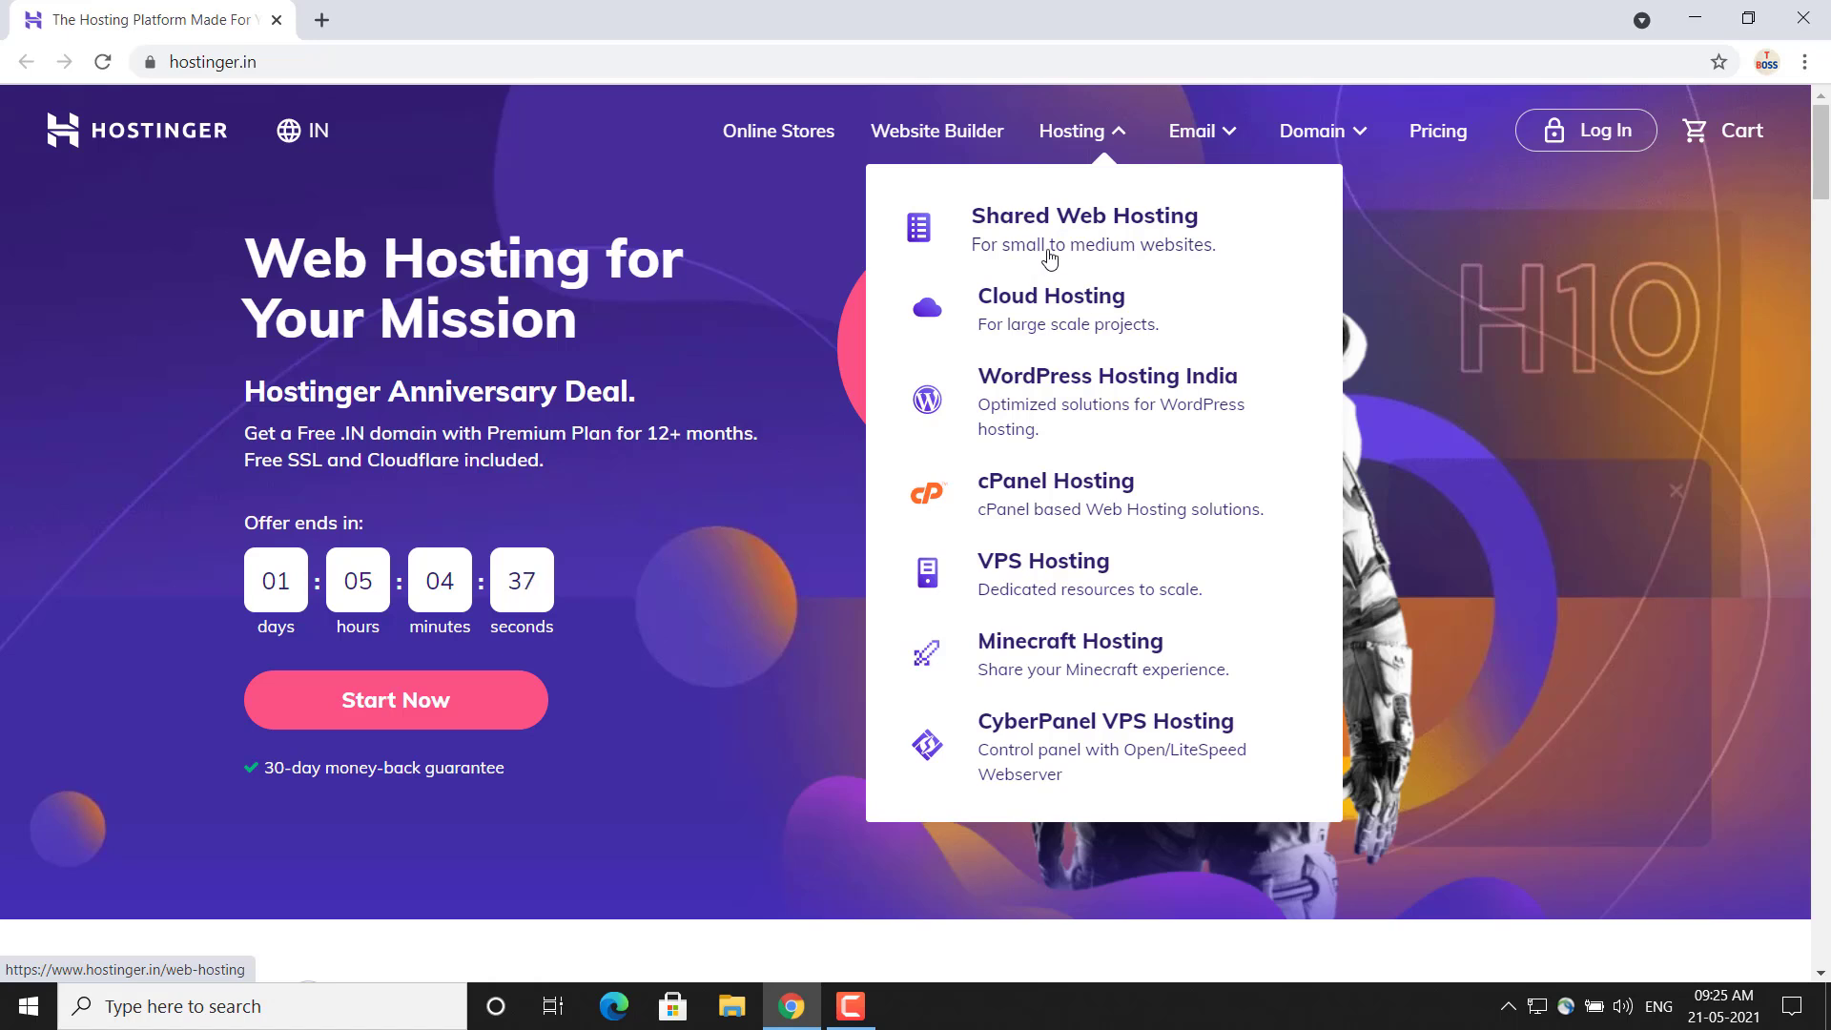
click(1104, 246)
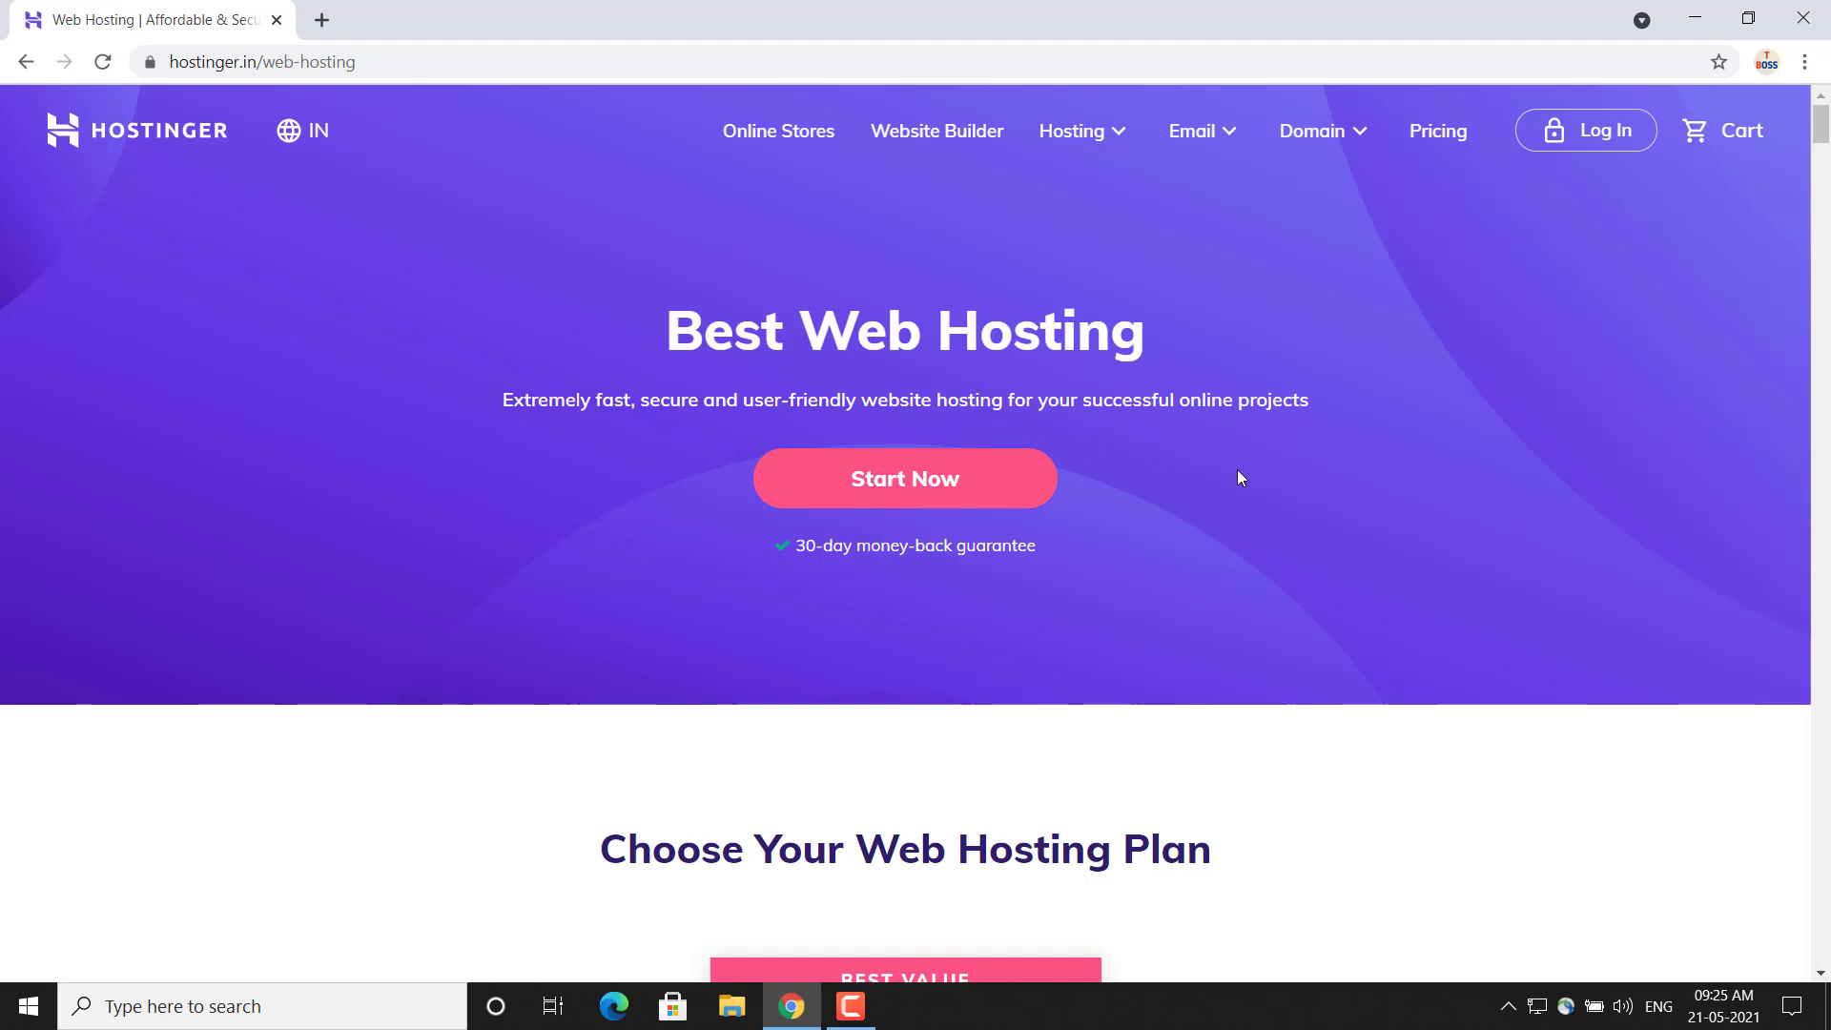
Examine the prices and the full feature lists of the Single, Premium and Business web hosting plans
drag(1824, 143, 1824, 175)
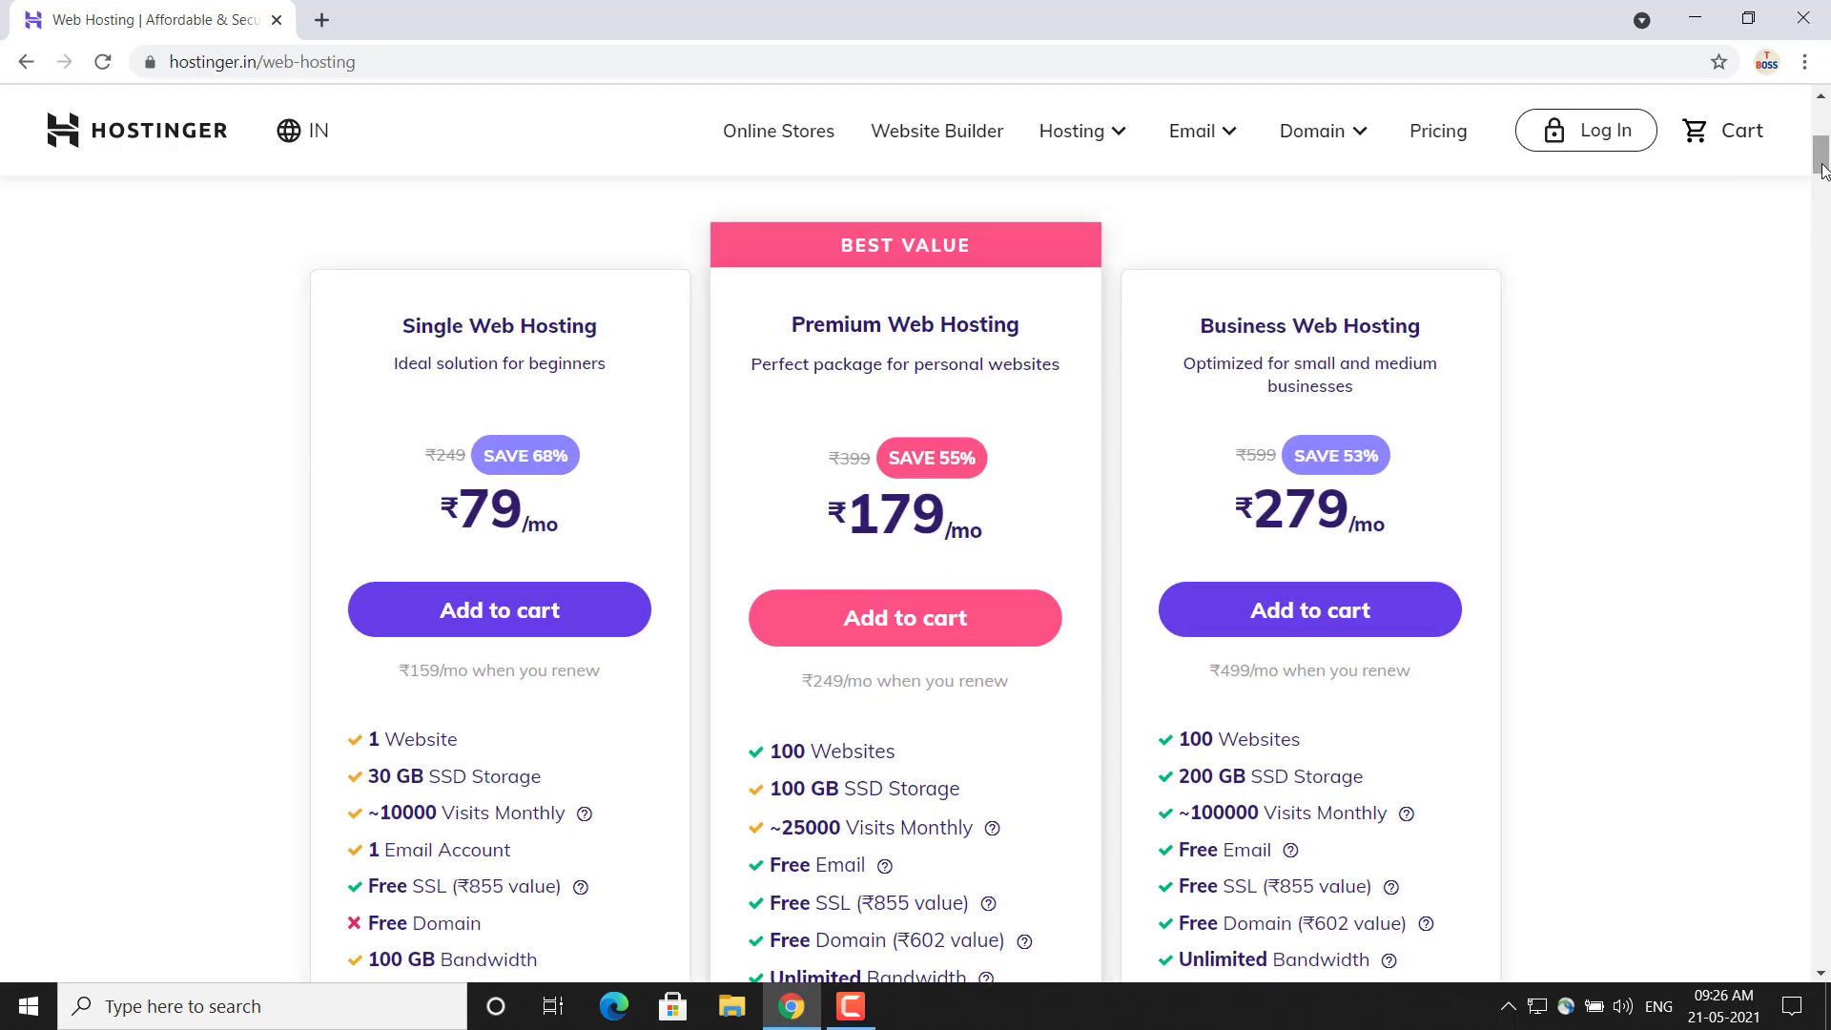
scroll(1253, 410, down, 1)
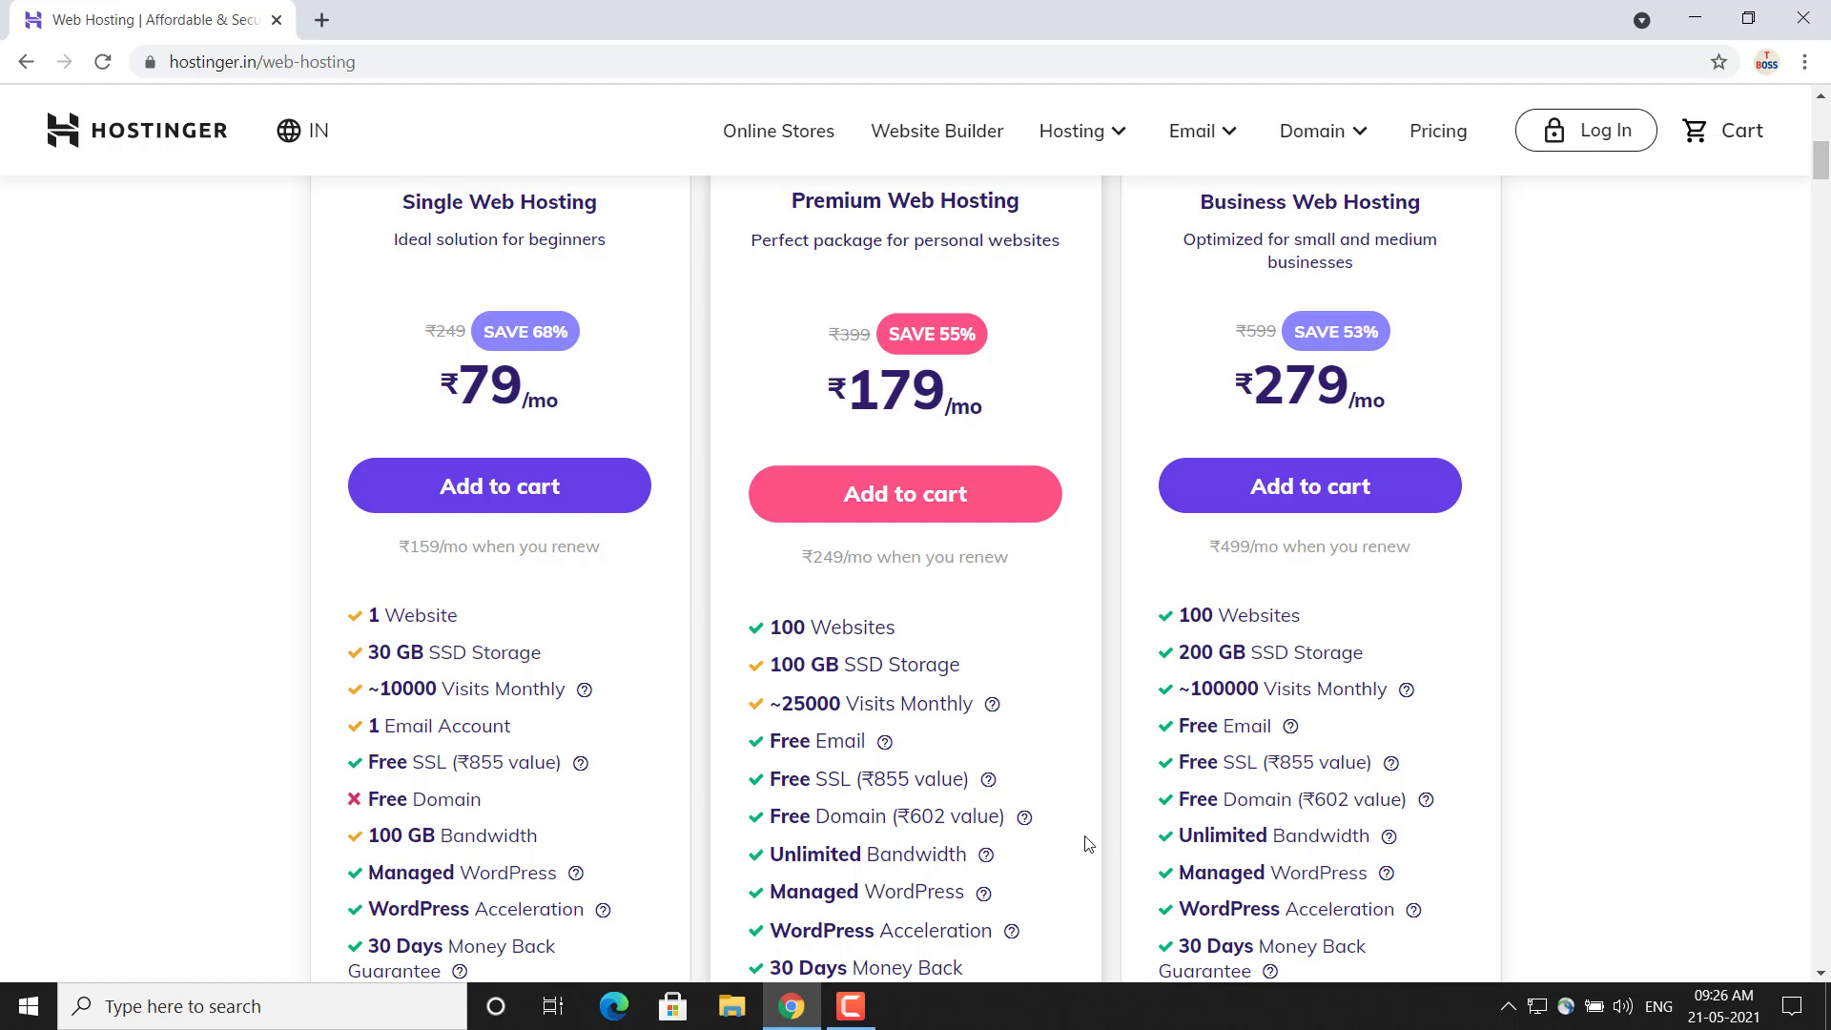
scroll(1087, 843, down, 3)
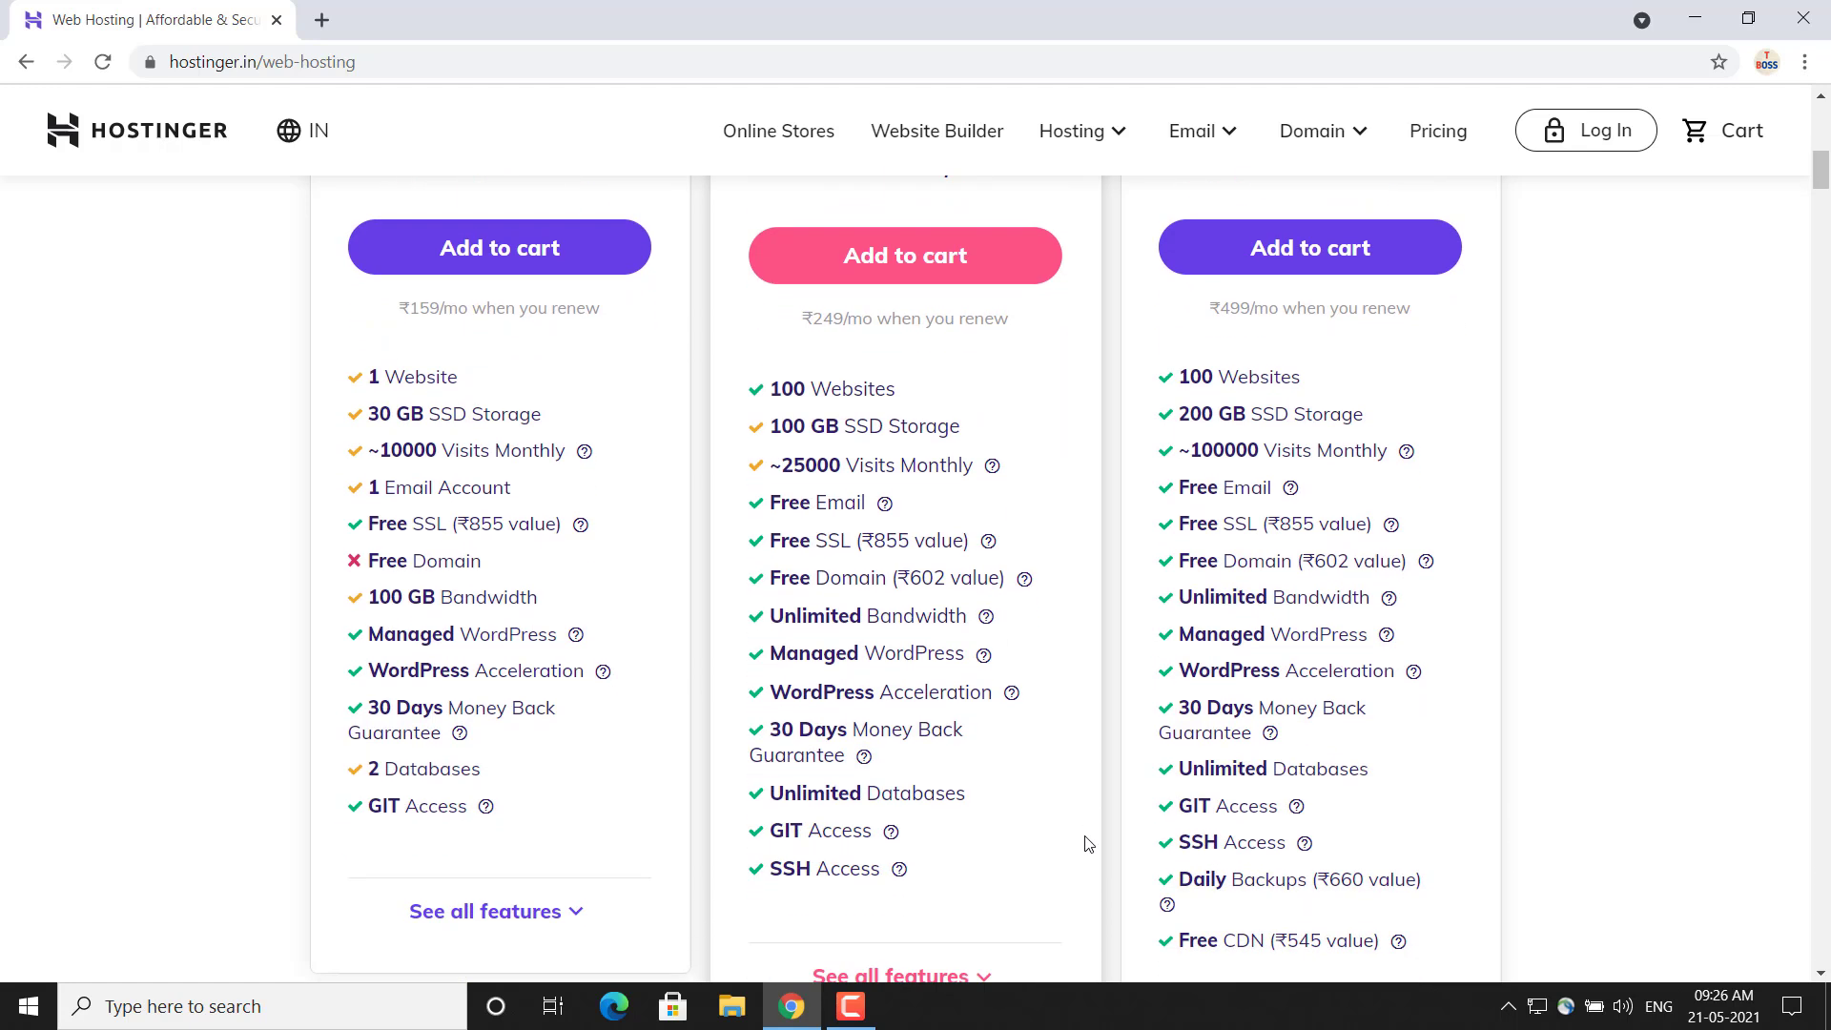
scroll(858, 890, down, 1)
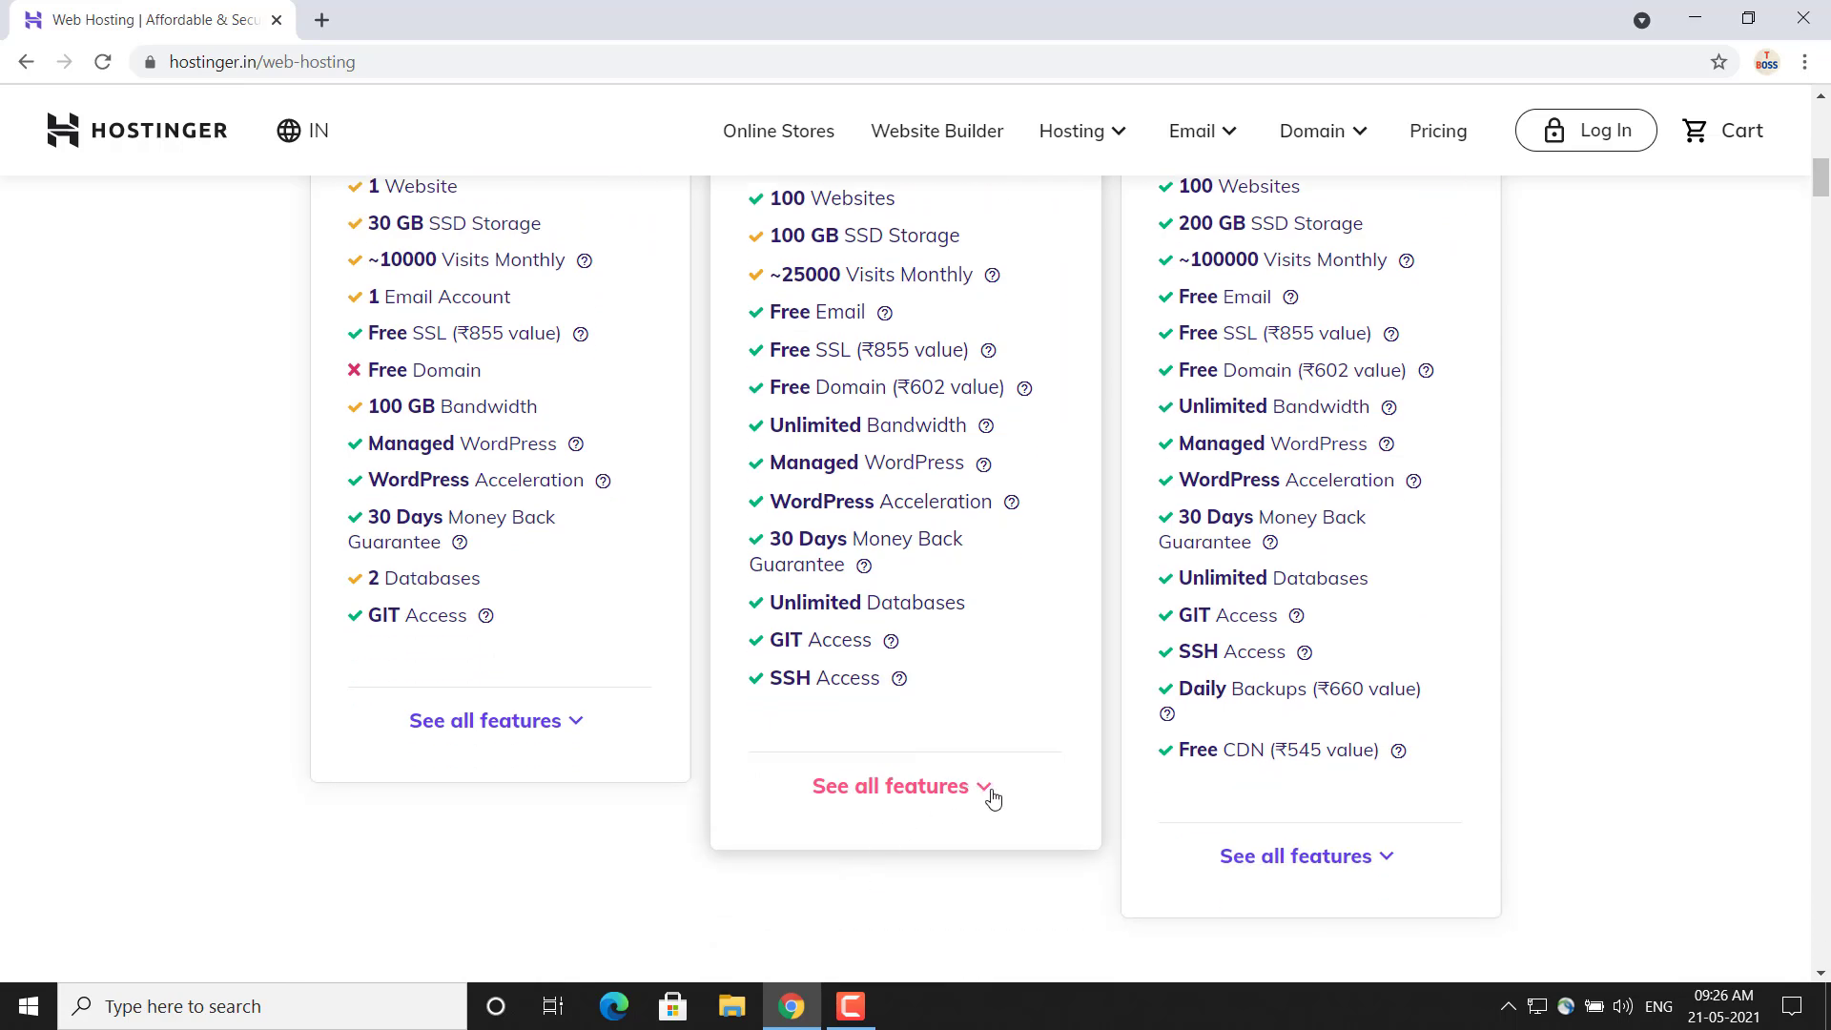
scroll(993, 797, up, 5)
scroll(993, 799, down, 11)
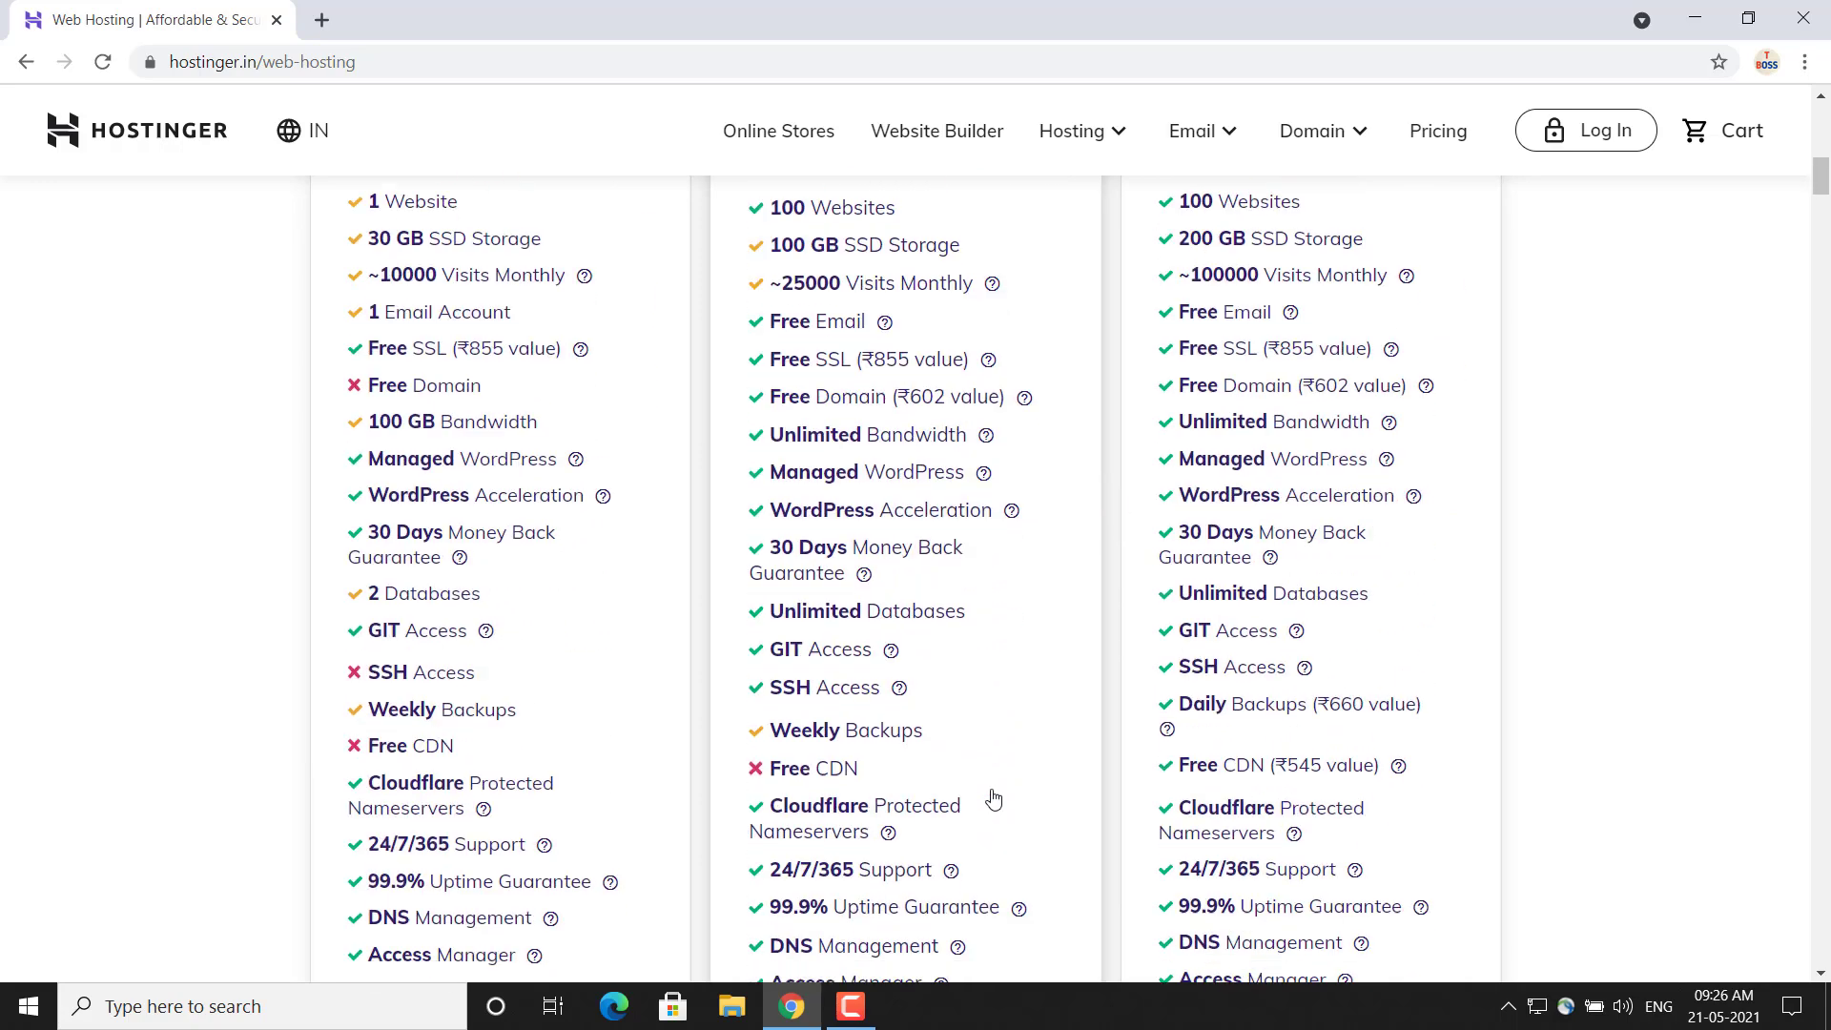
scroll(993, 799, down, 1)
scroll(993, 799, up, 1)
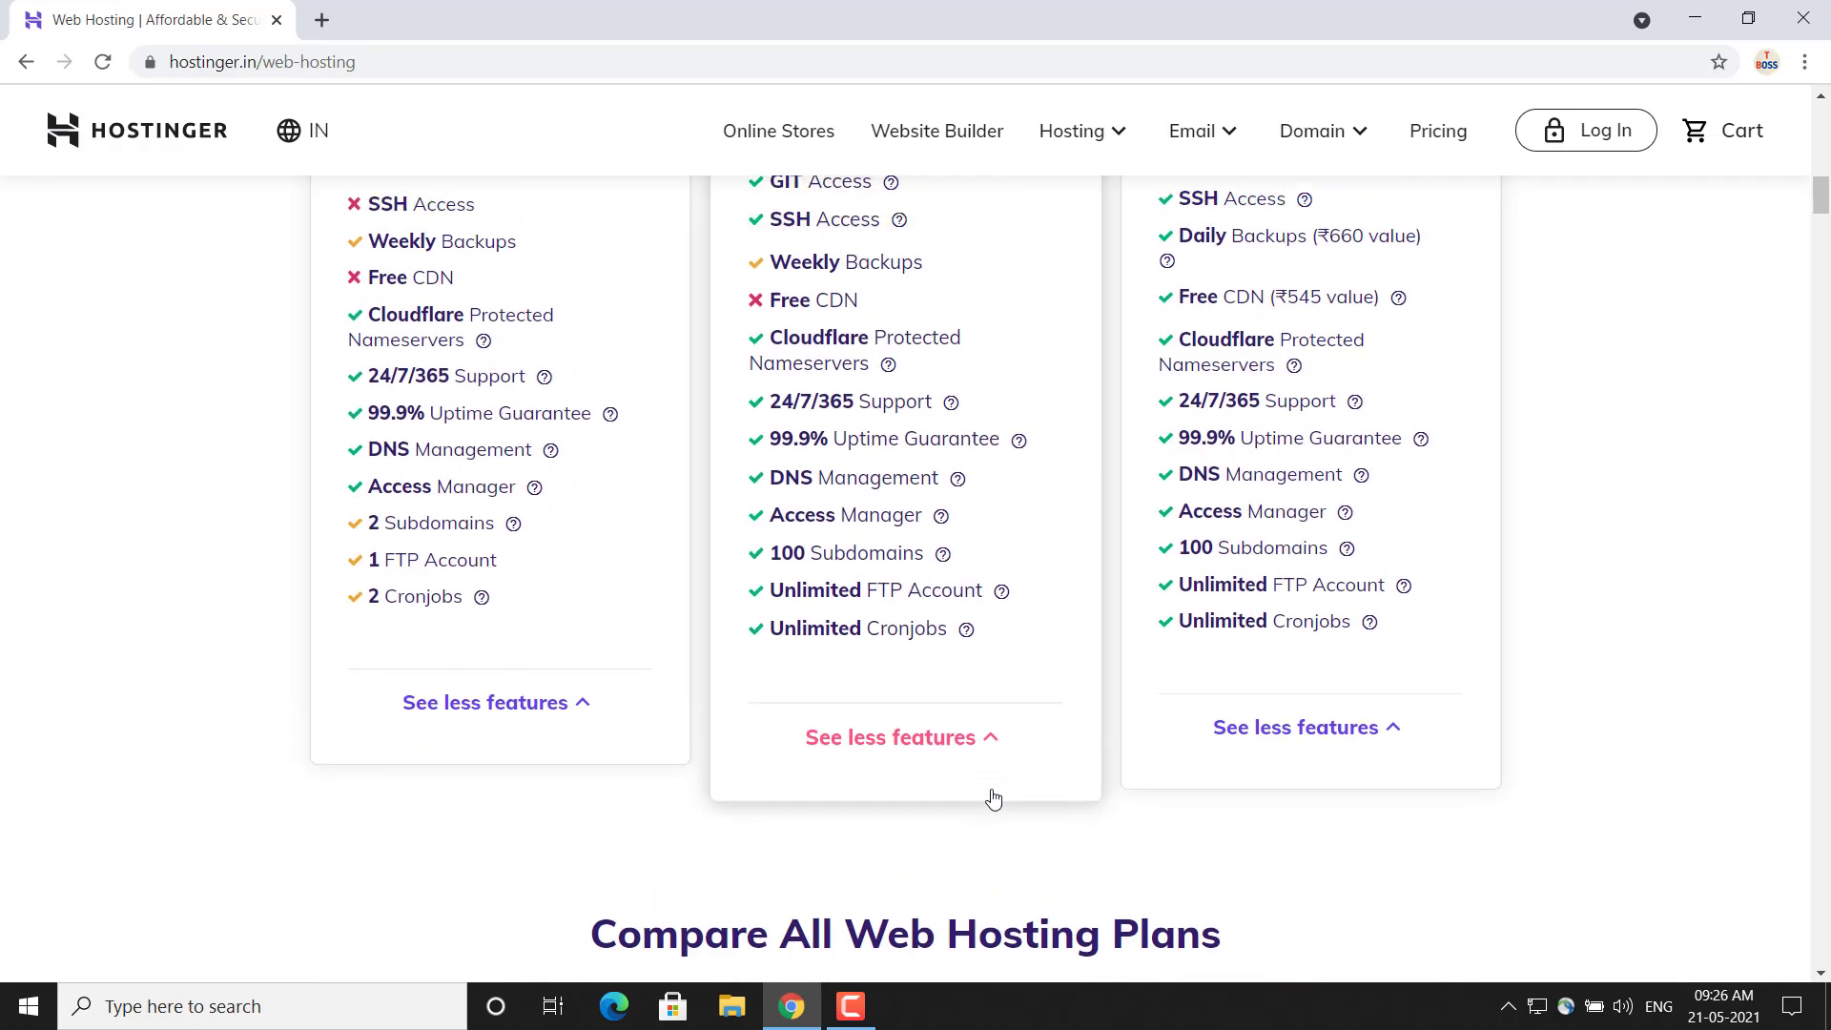
scroll(993, 799, up, 9)
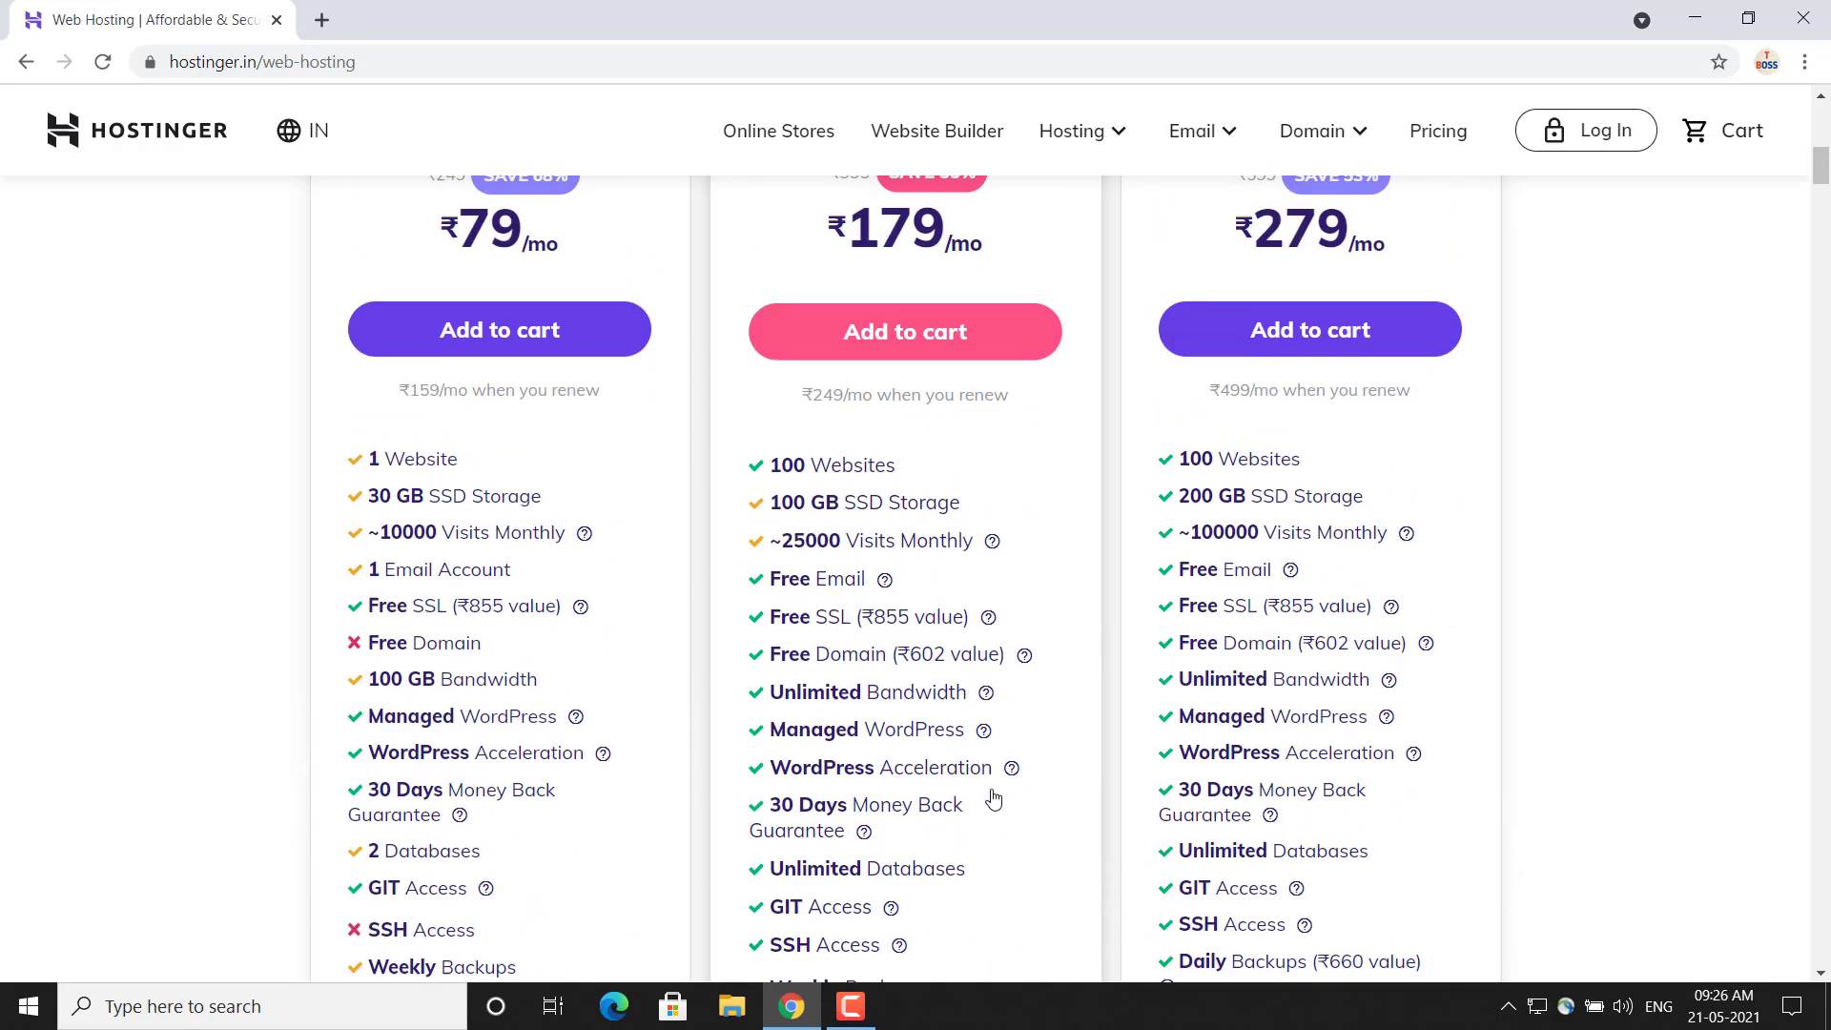
scroll(993, 799, up, 2)
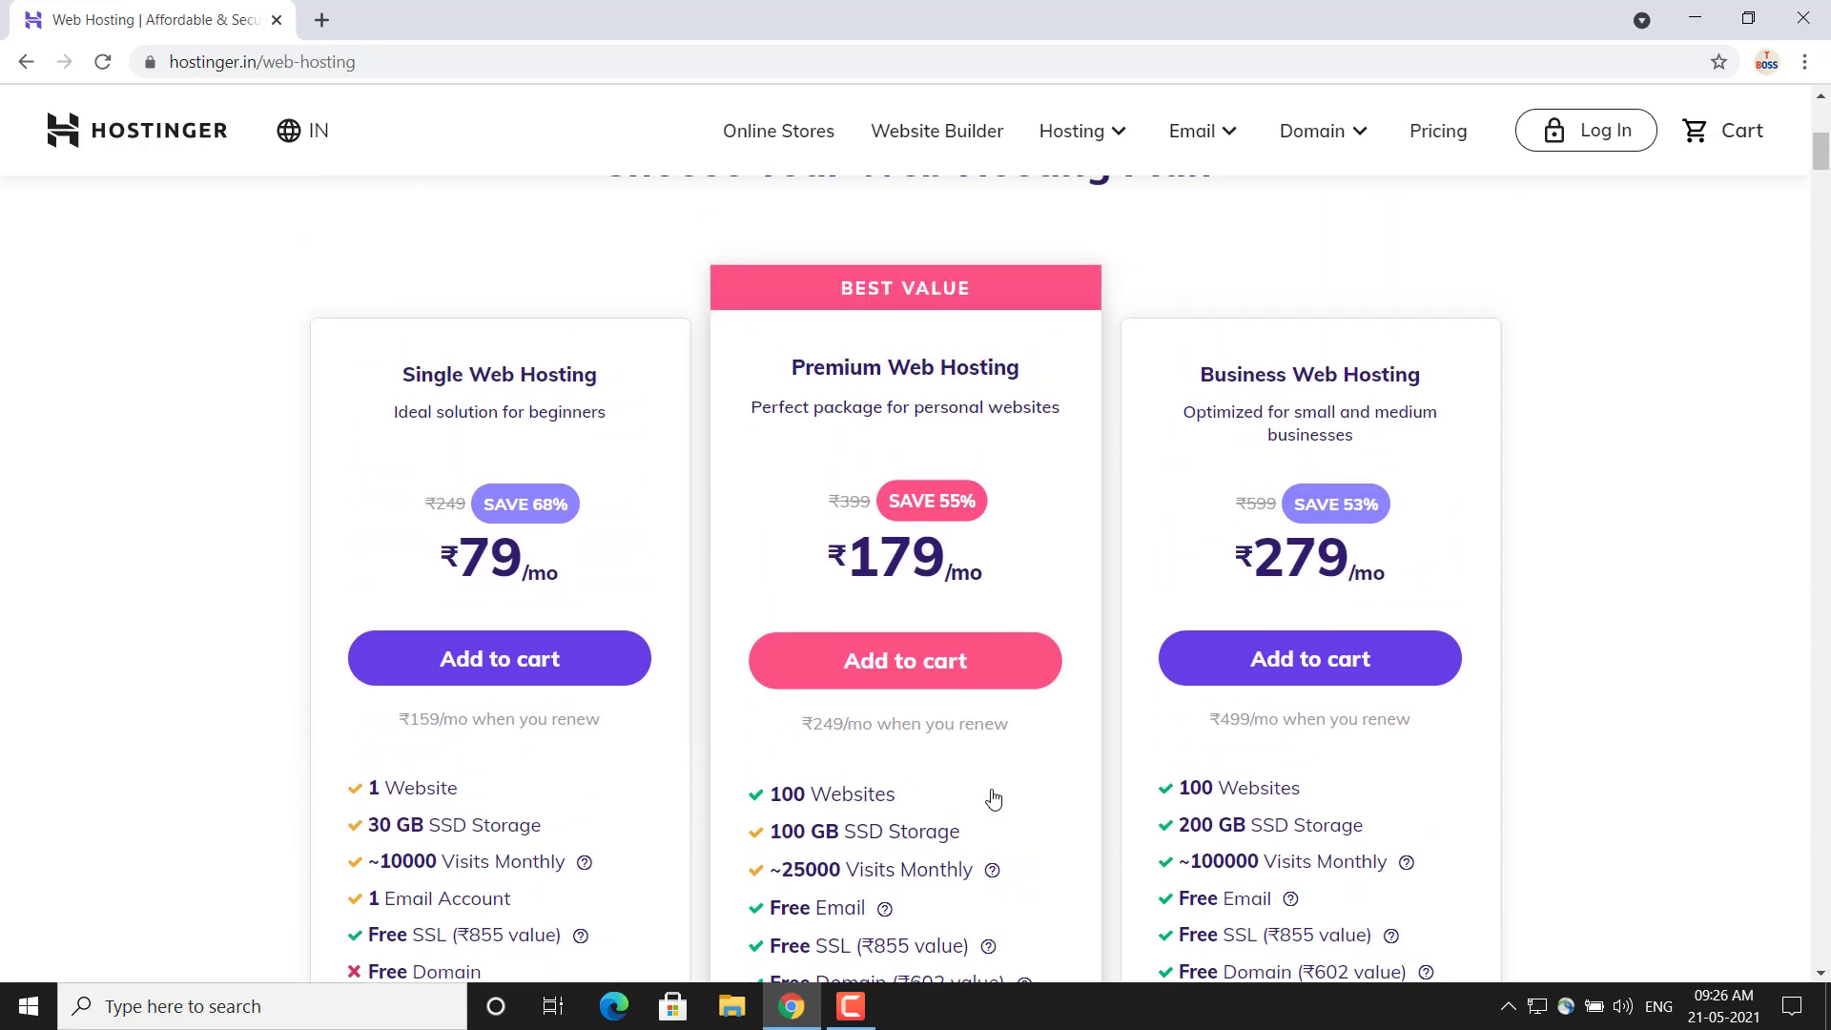
Add the Premium Web Hosting plan to the cart and apply the coupon code TECHNICALBOSS
click(951, 679)
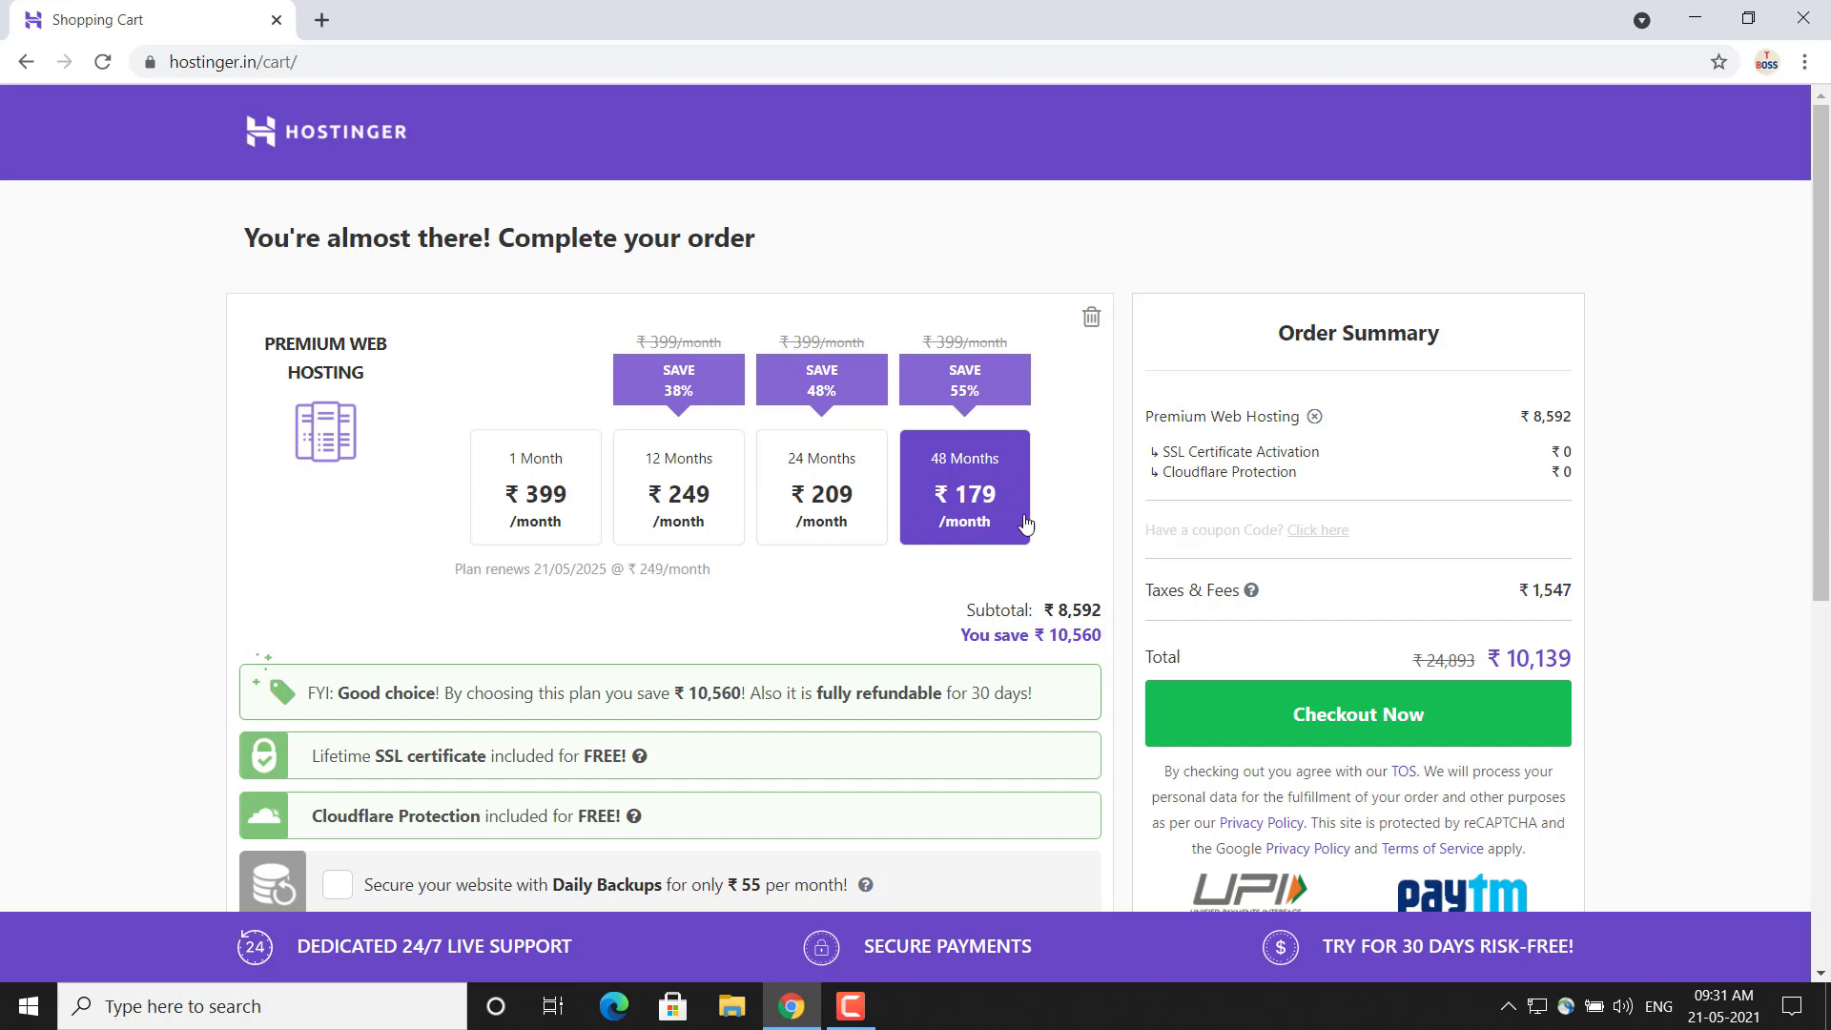
click(1324, 547)
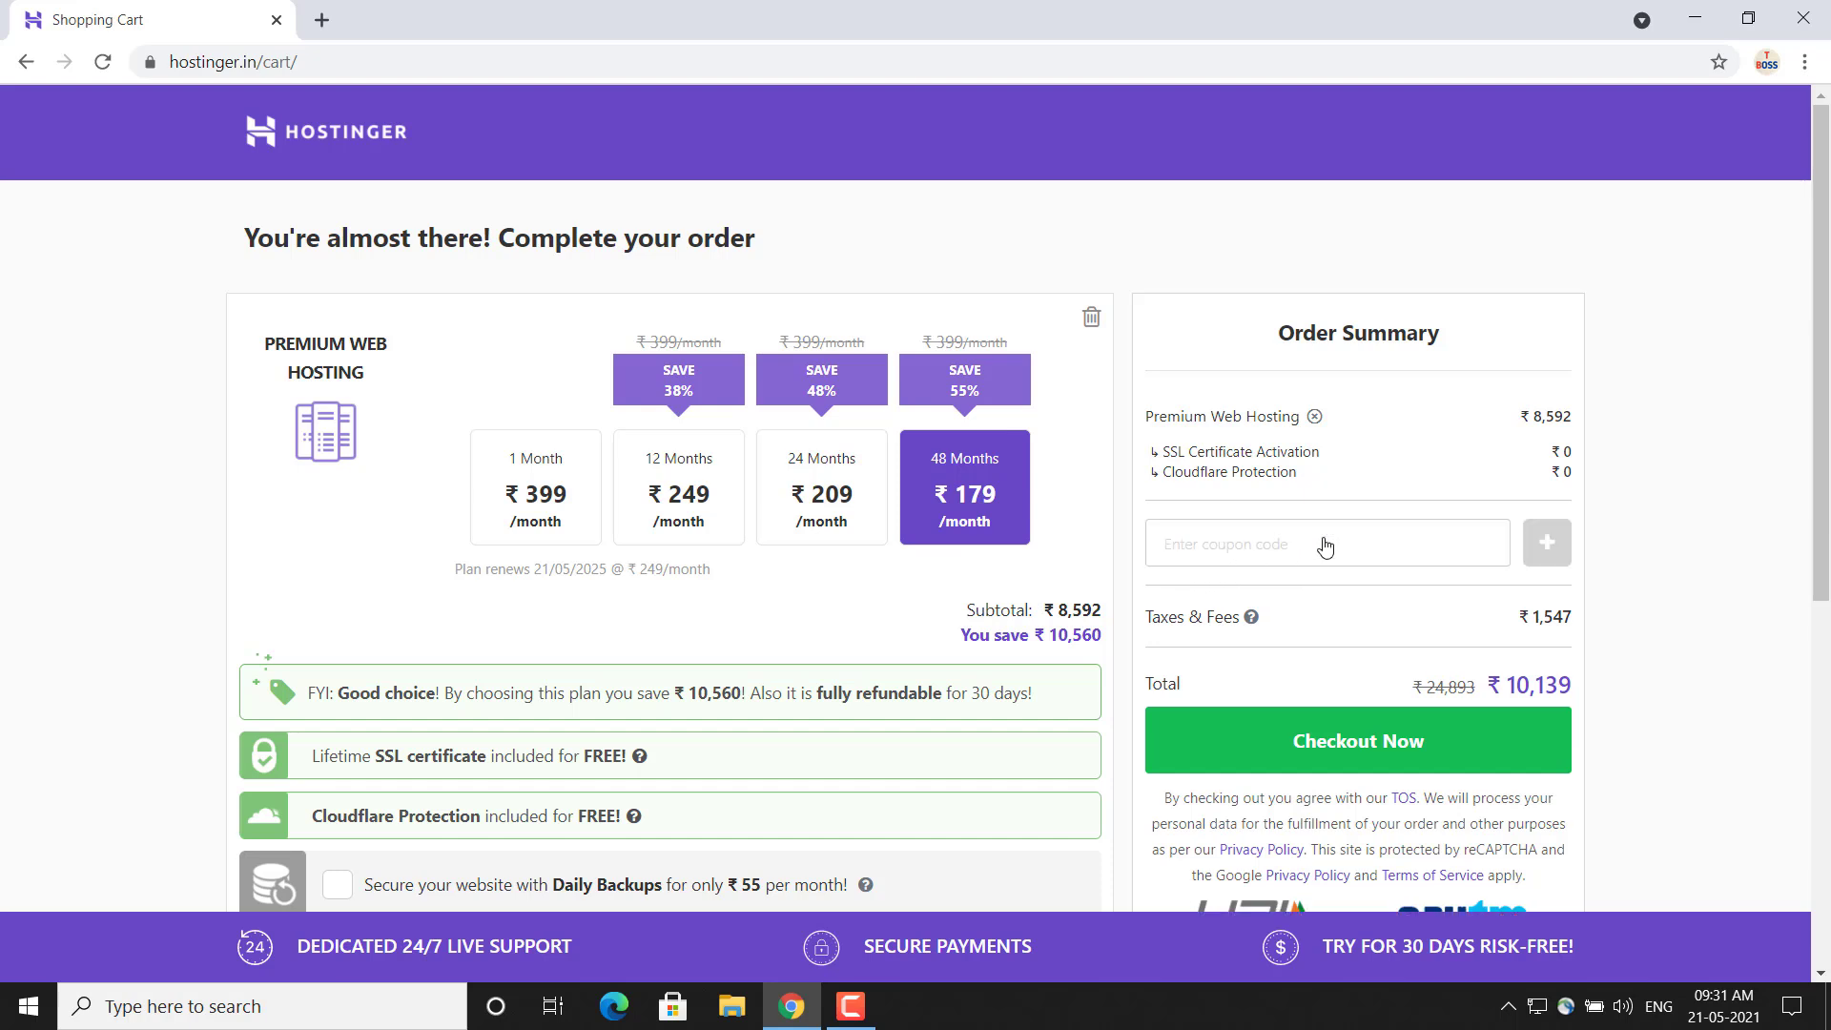
click(1247, 545)
text(TECHNICALBOSS)
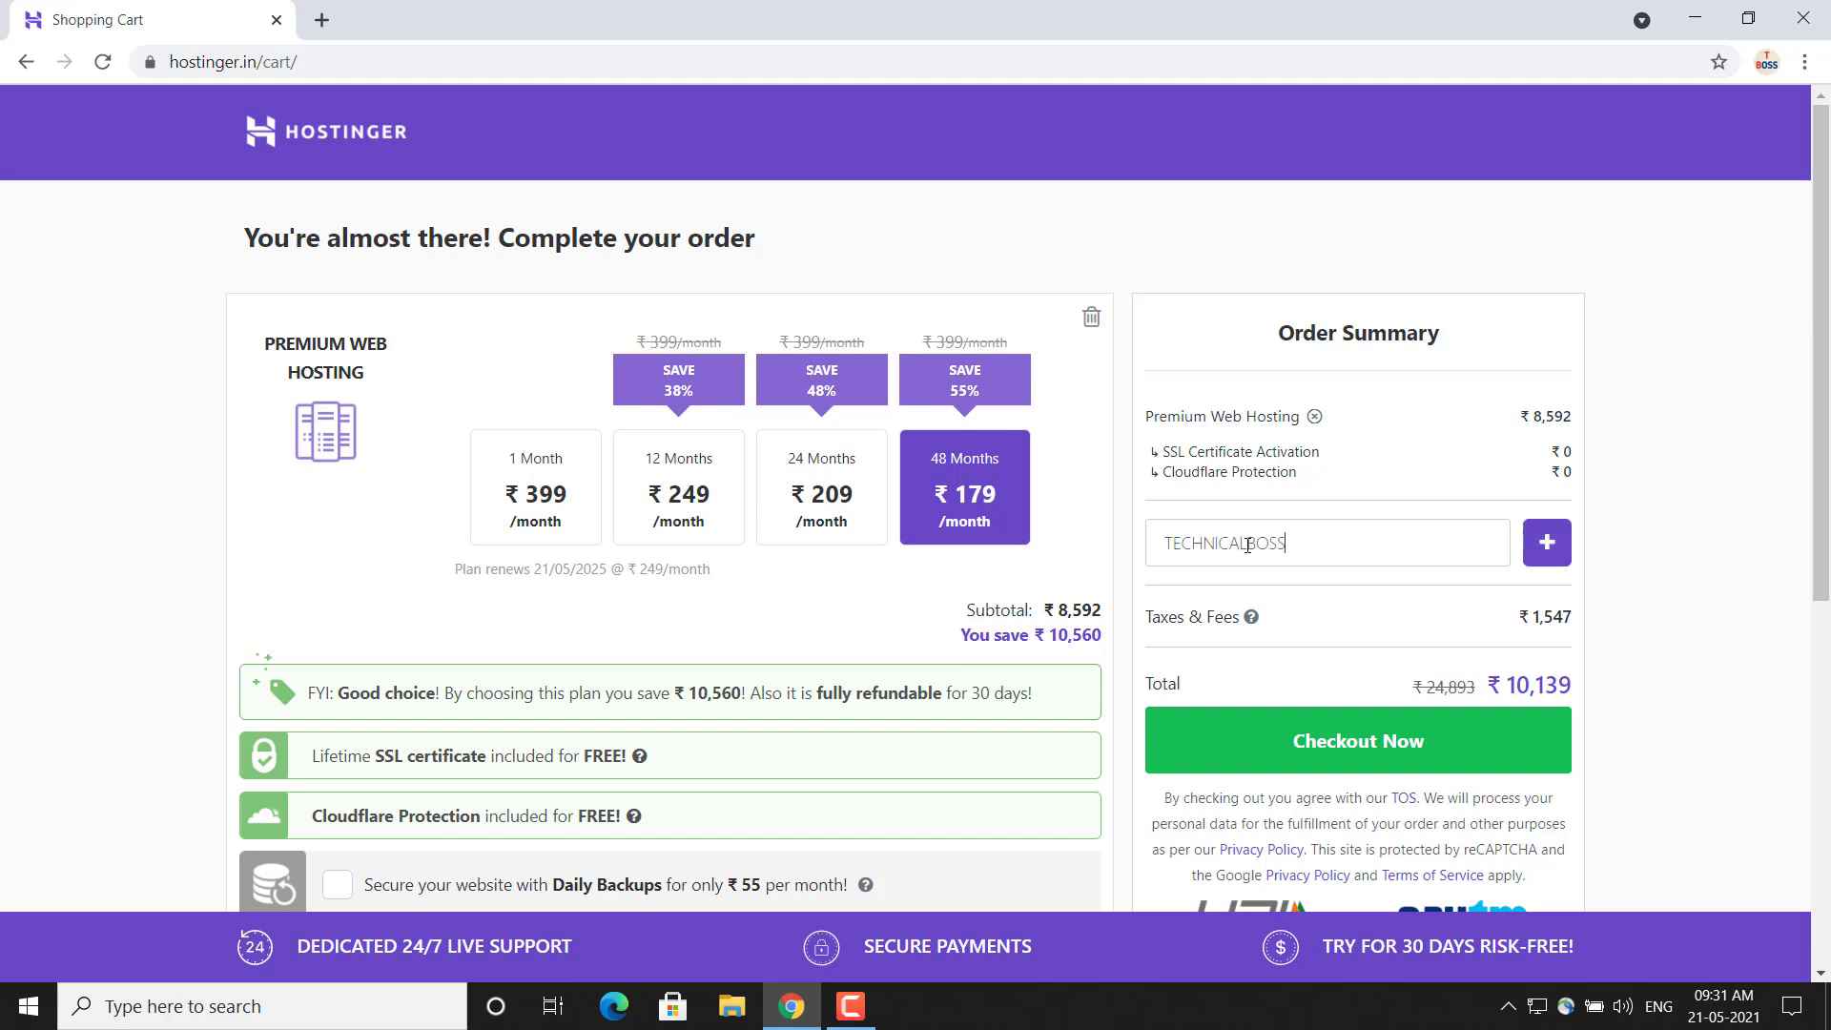
click(1551, 551)
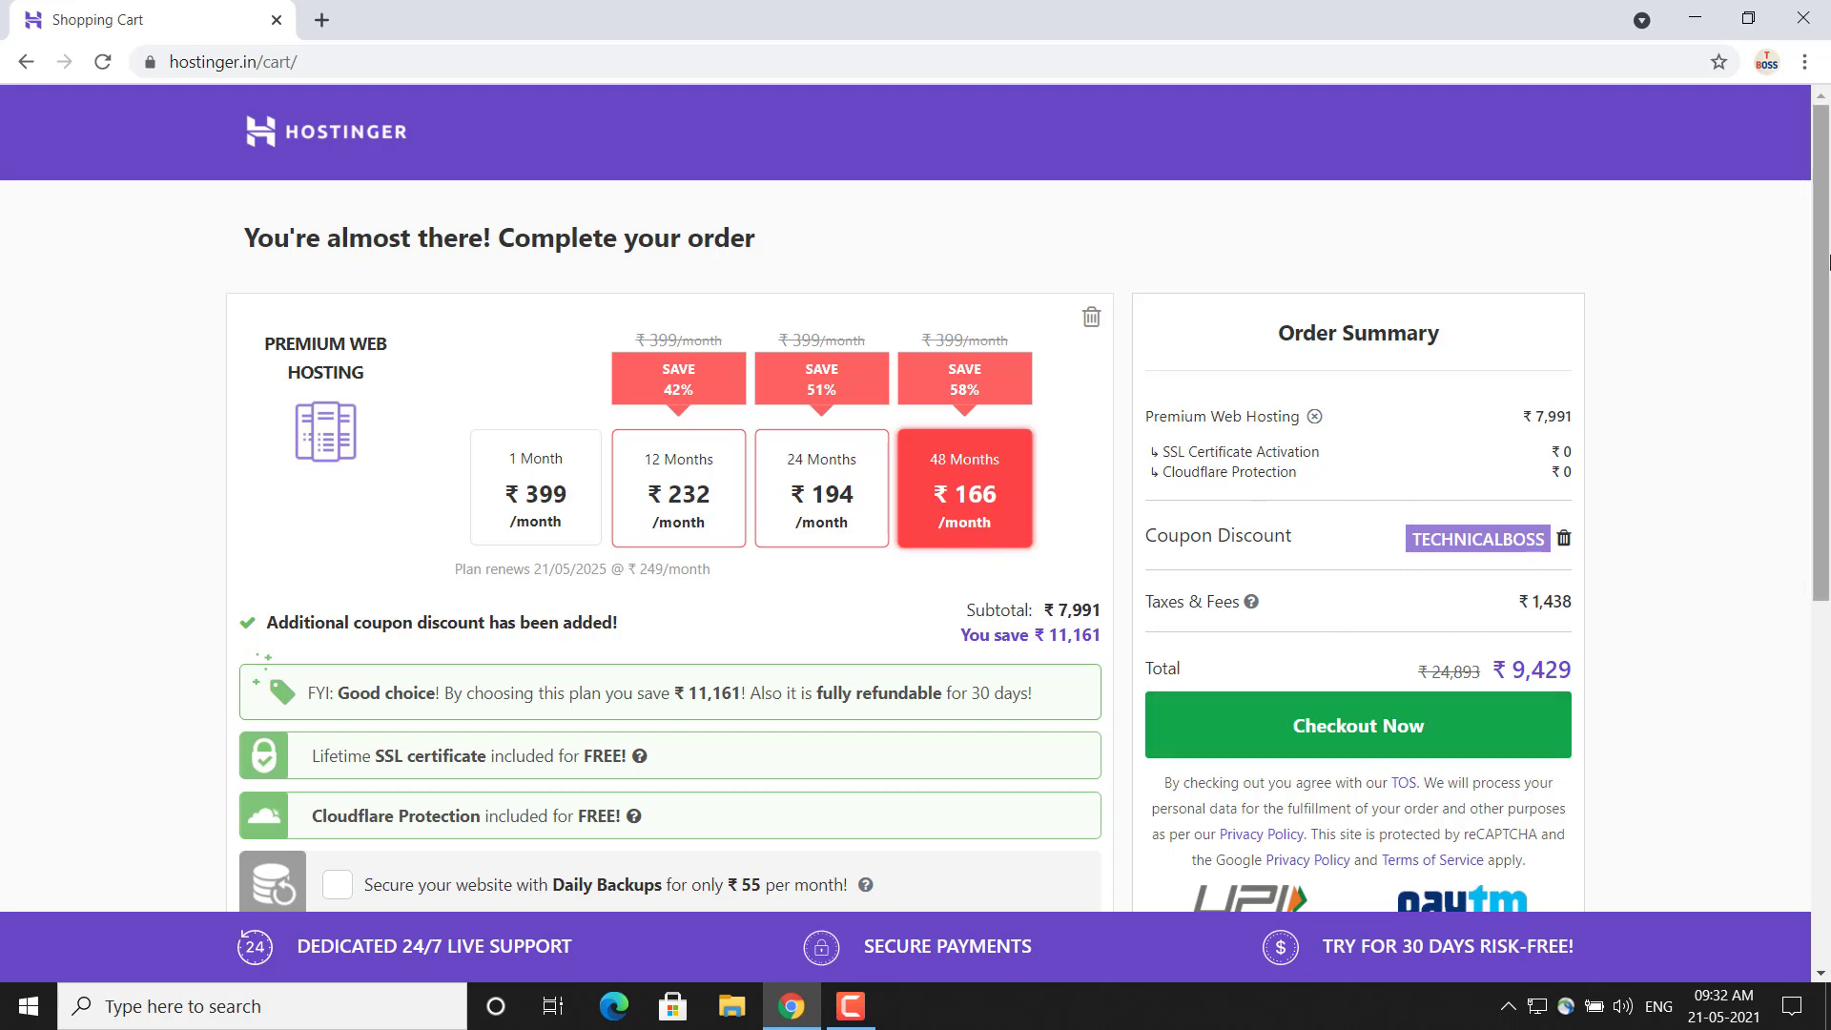
Proceed to checkout and create an account with the customer's name, e-mail address and account password
drag(1827, 314, 1828, 448)
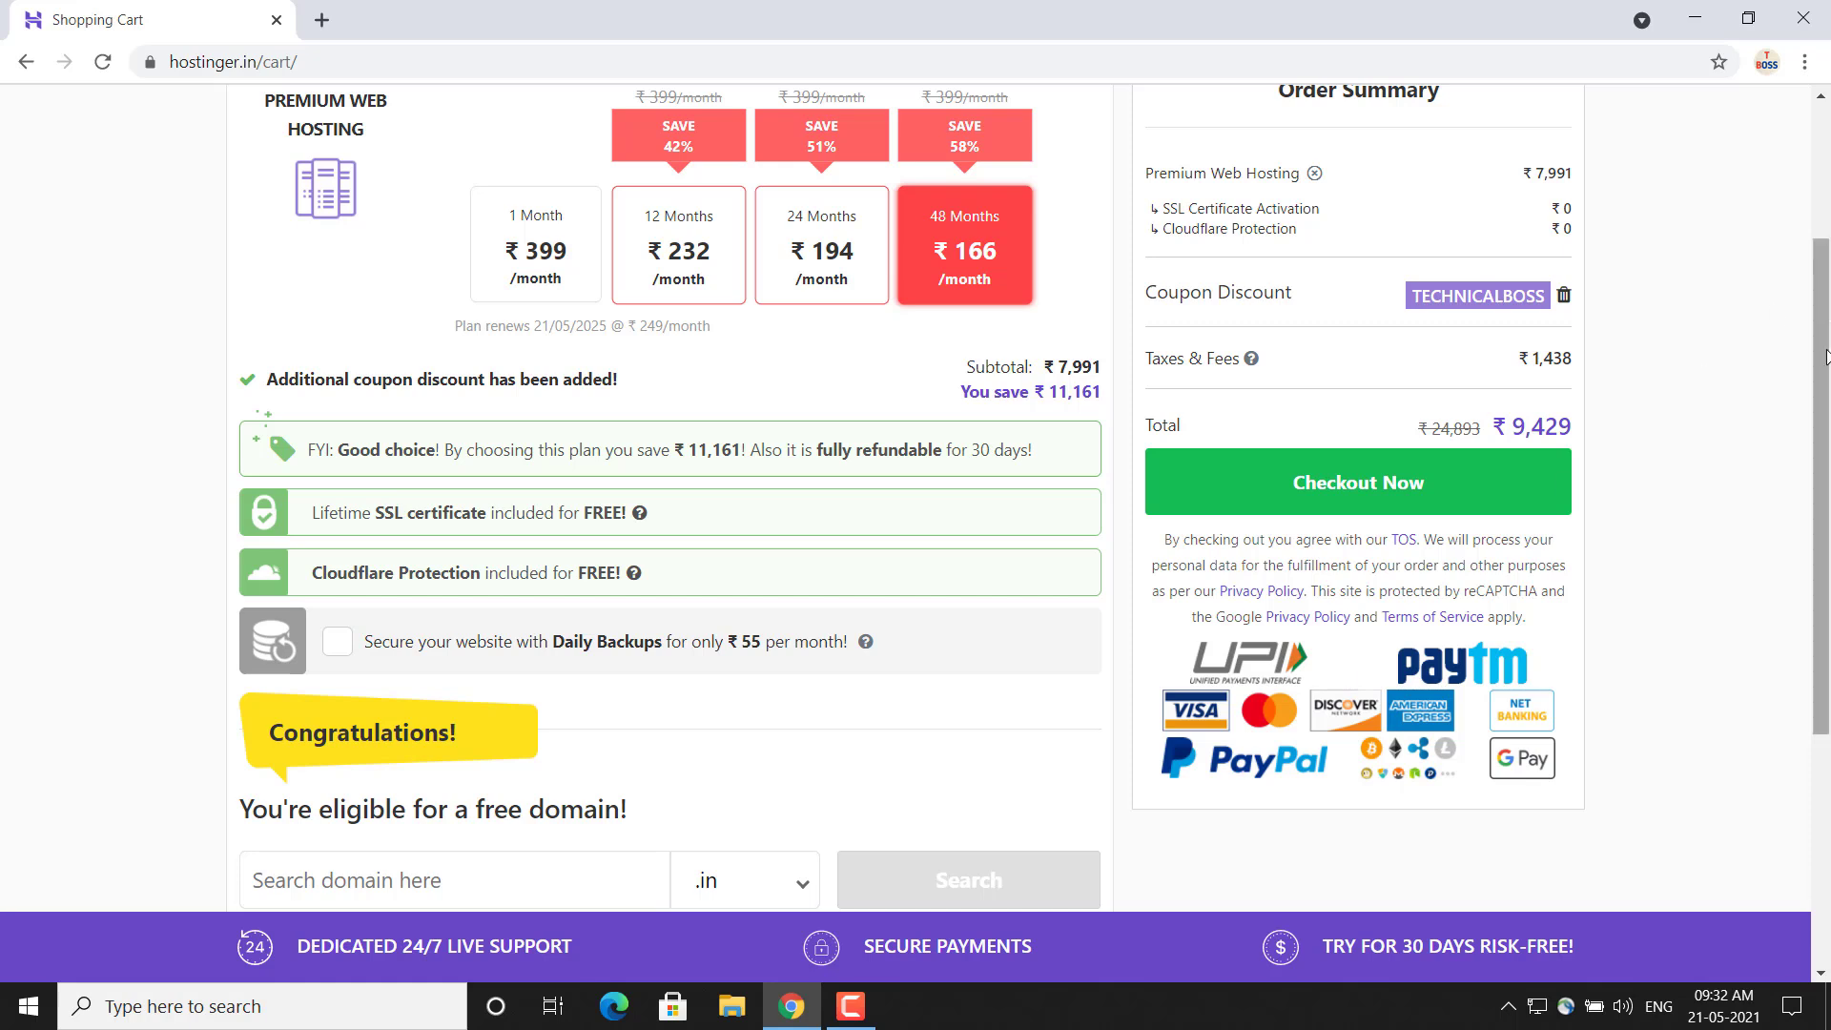
click(1413, 474)
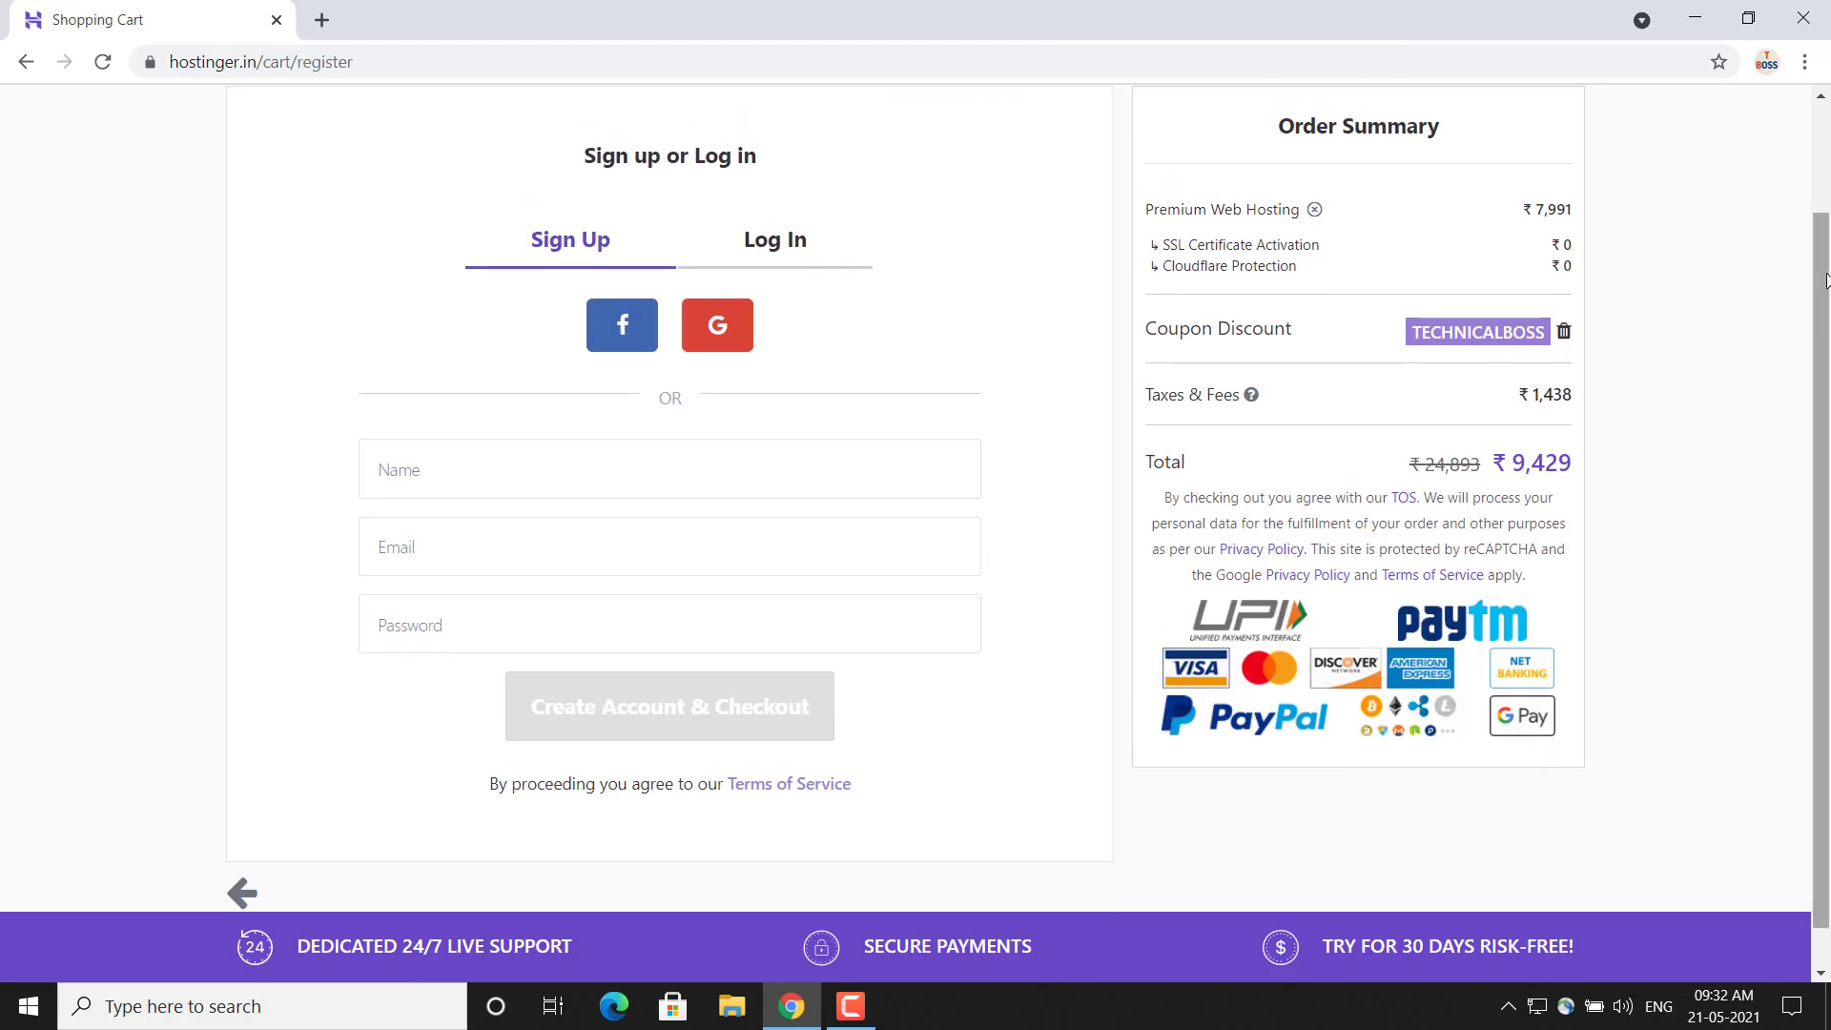
scroll(1826, 280, up, 1)
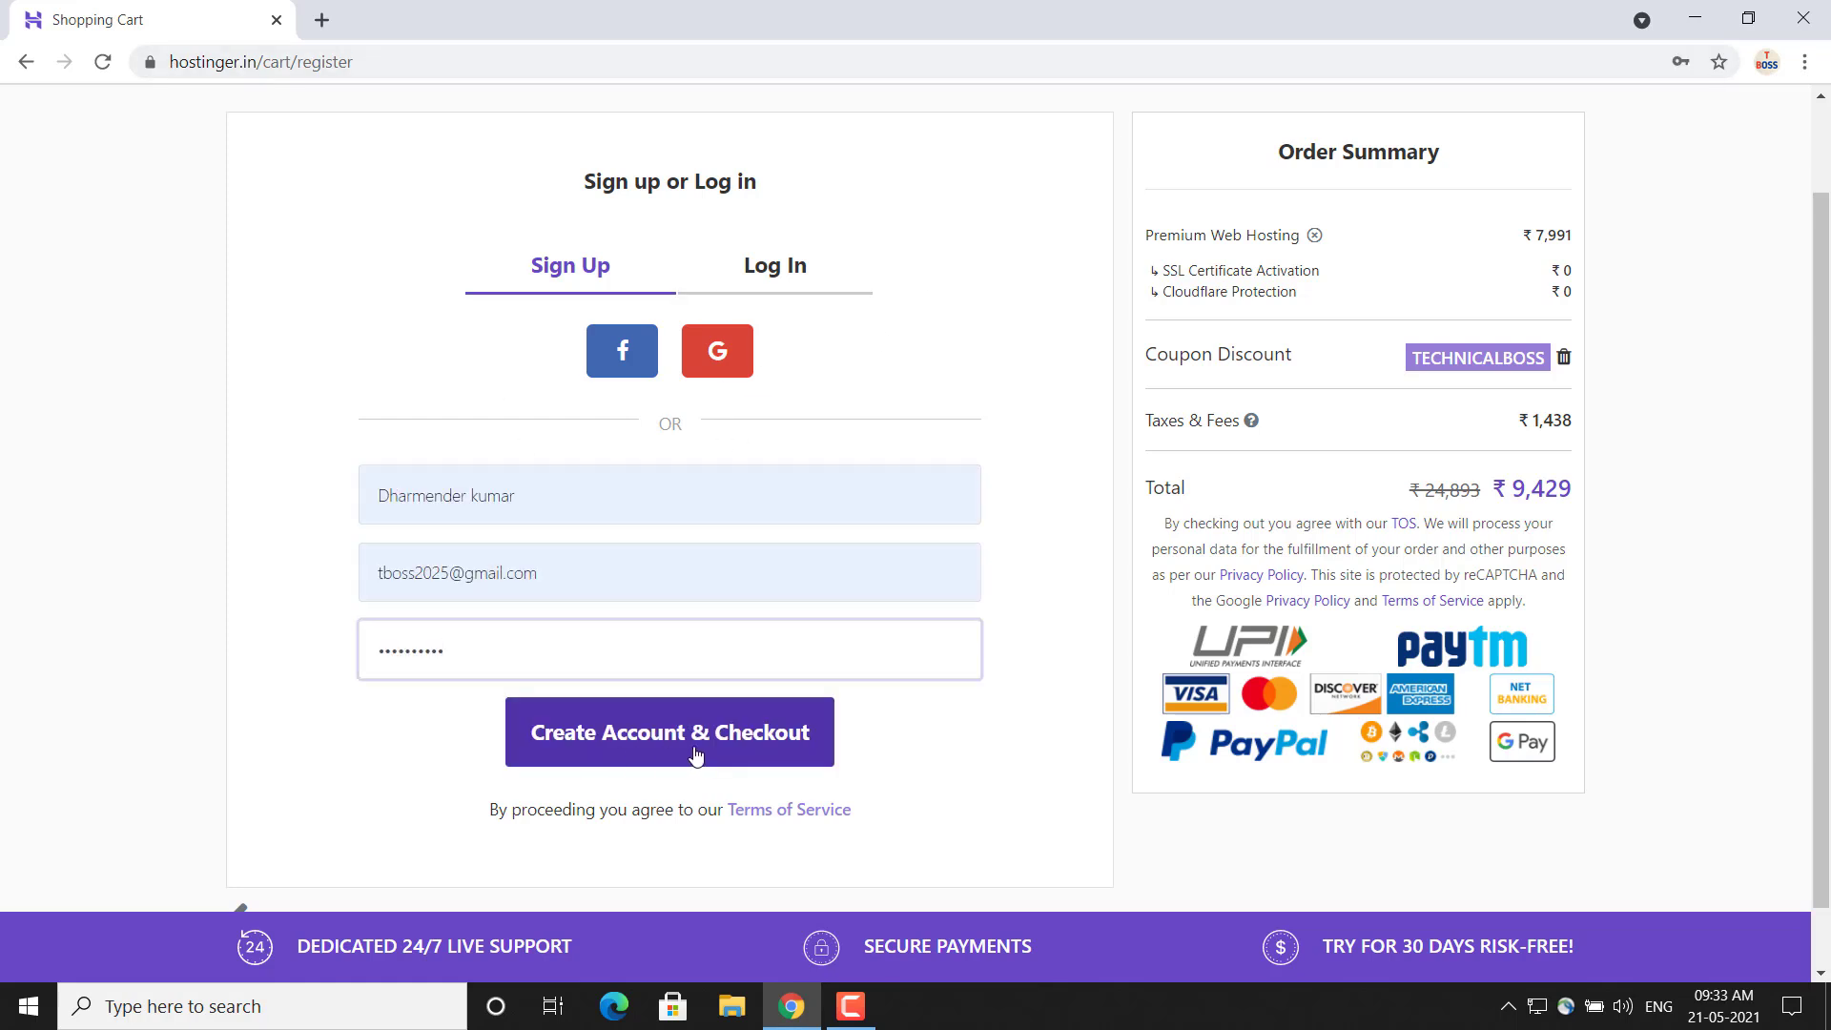
click(695, 755)
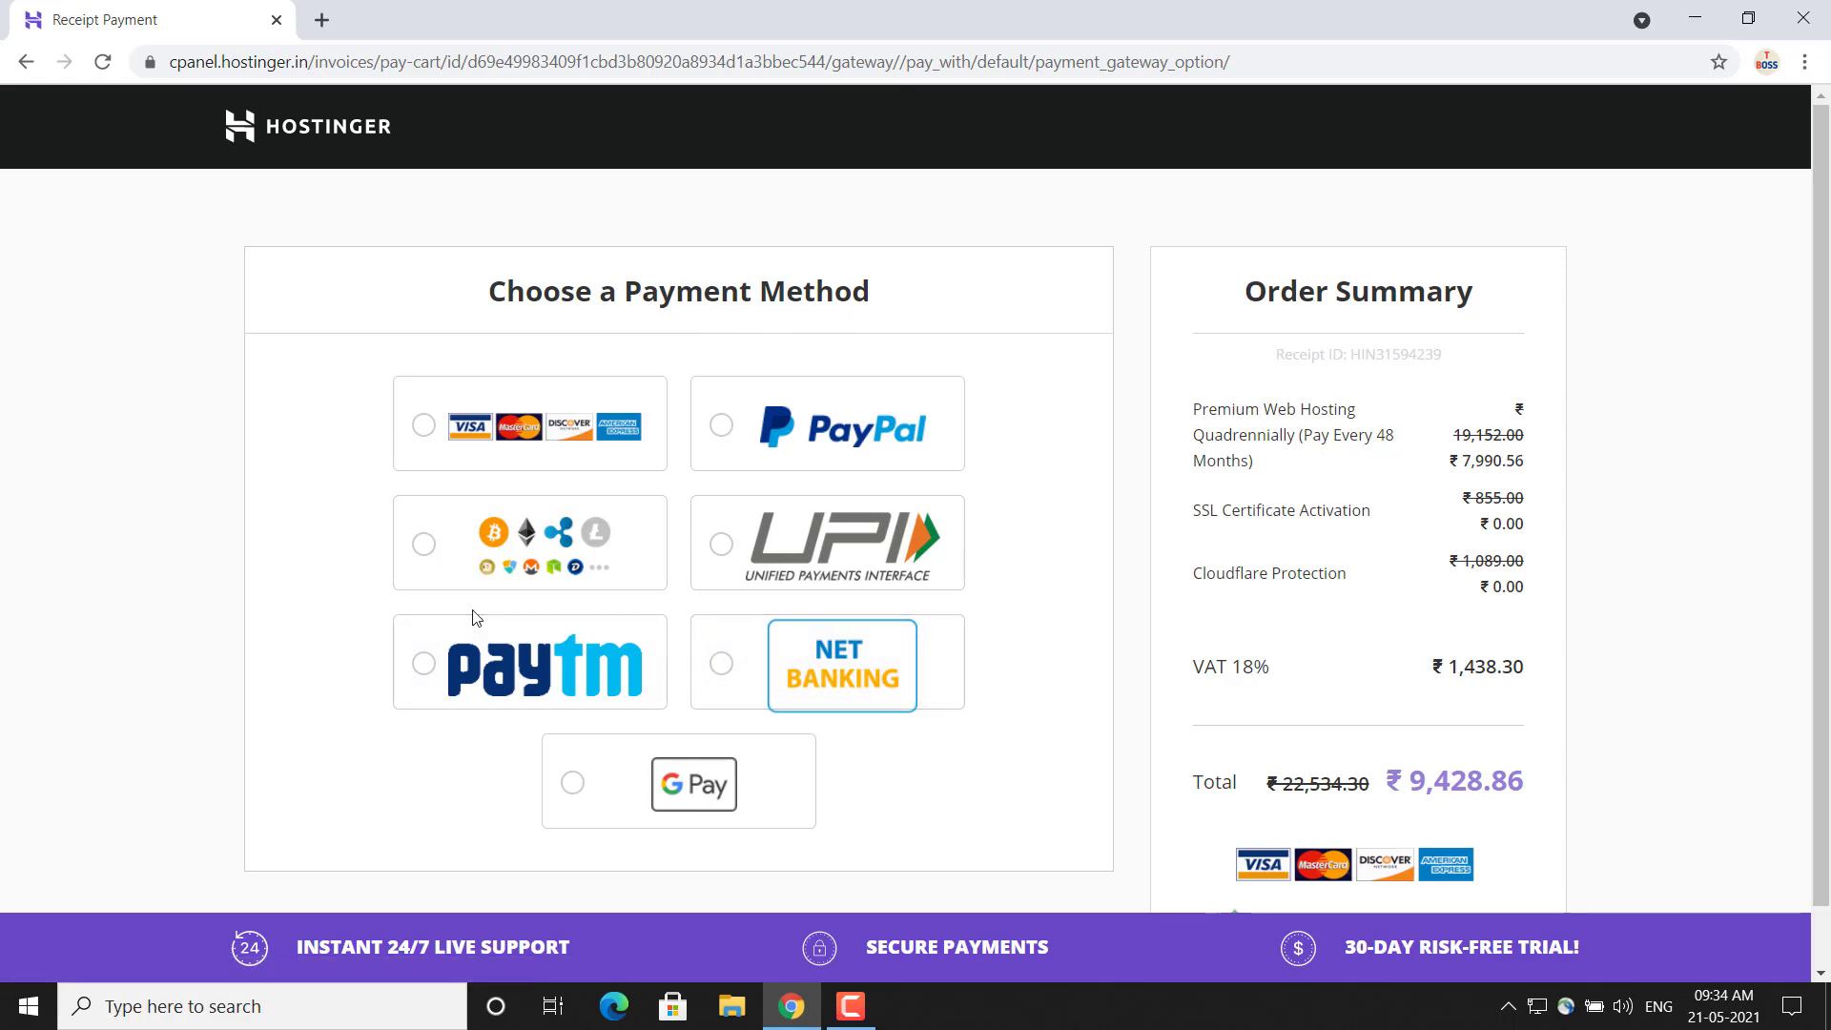
Choose UPI as the payment method, fill in the billing address, city and state, and continue with the payment
click(724, 557)
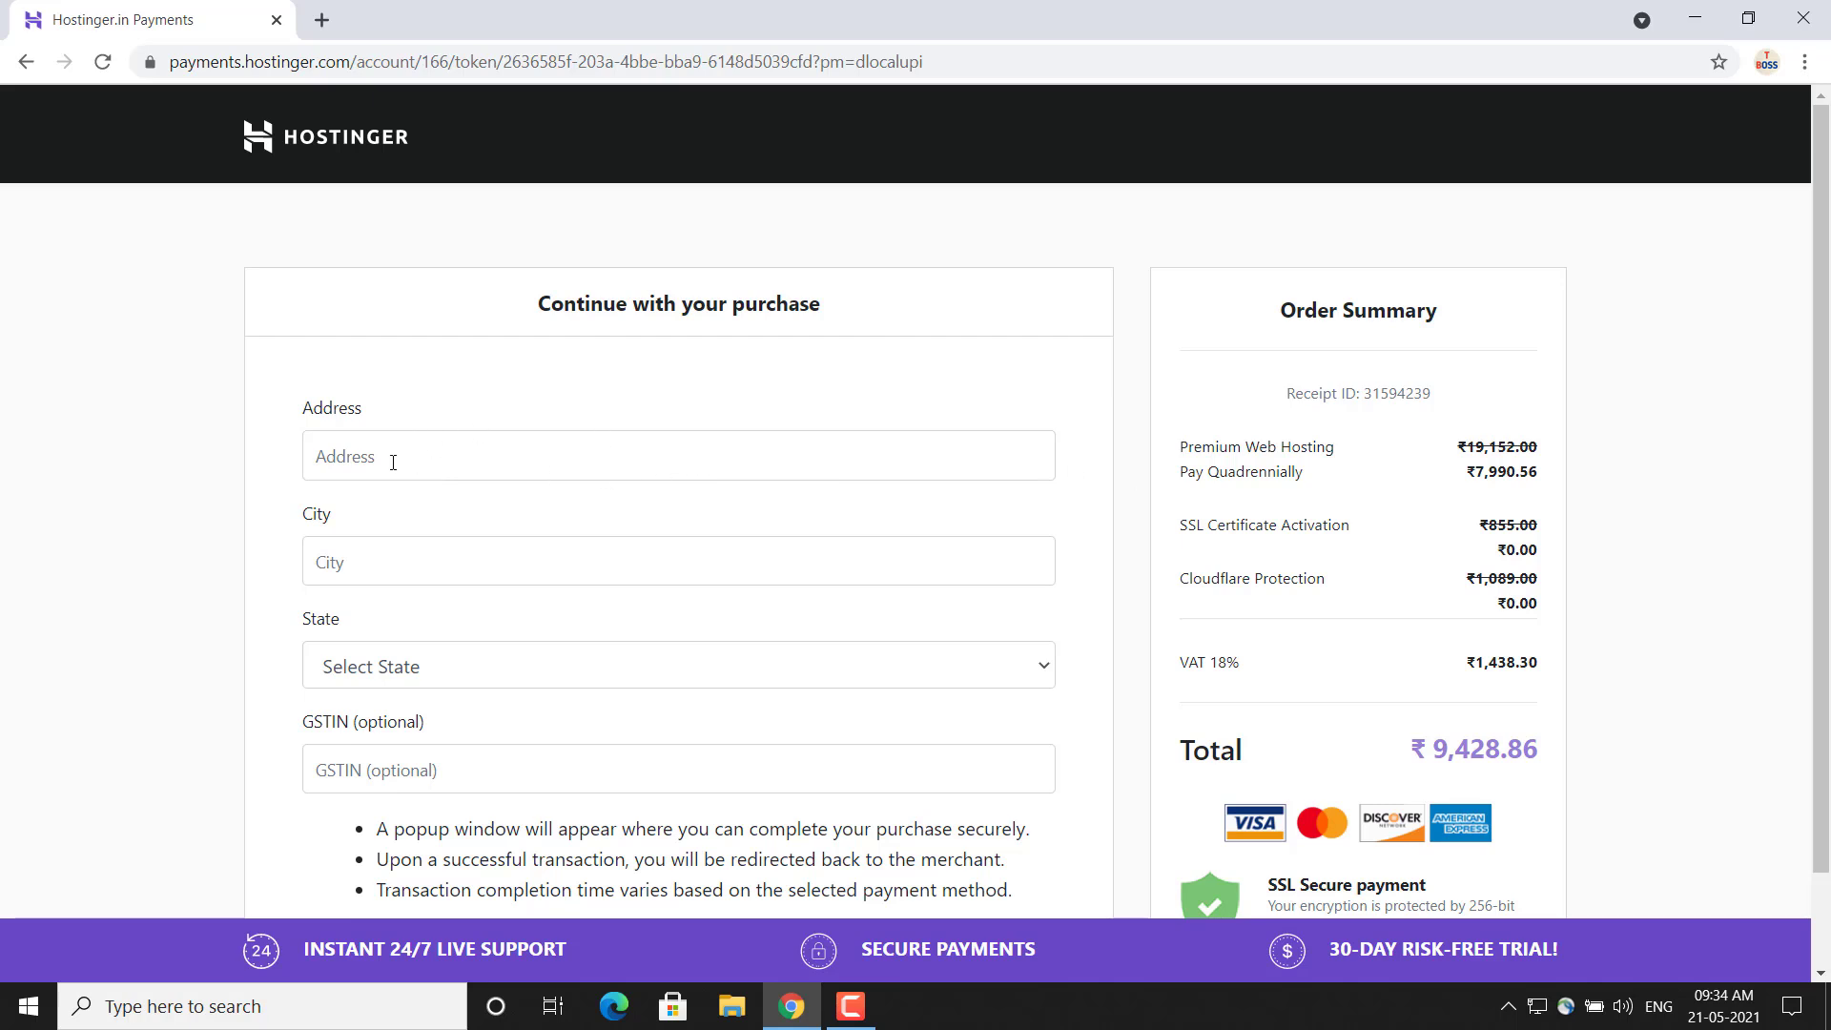
click(392, 462)
click(425, 524)
scroll(425, 524, down, 2)
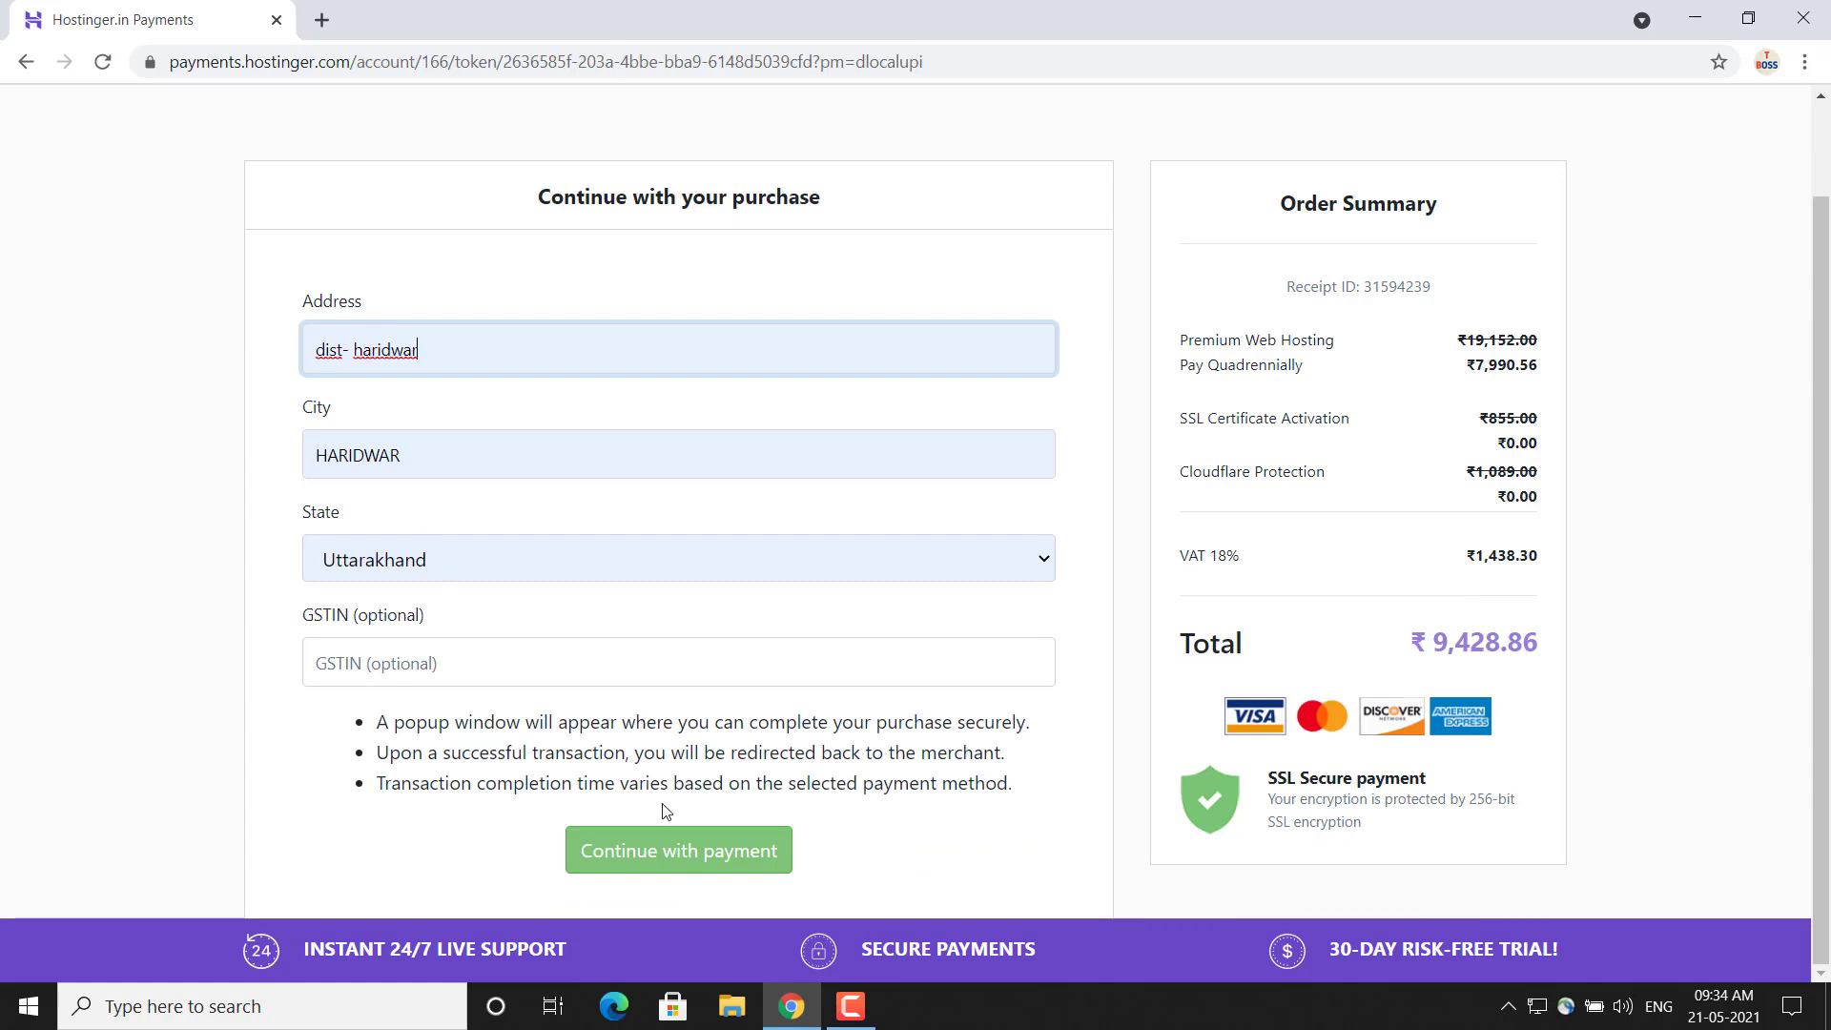
click(690, 851)
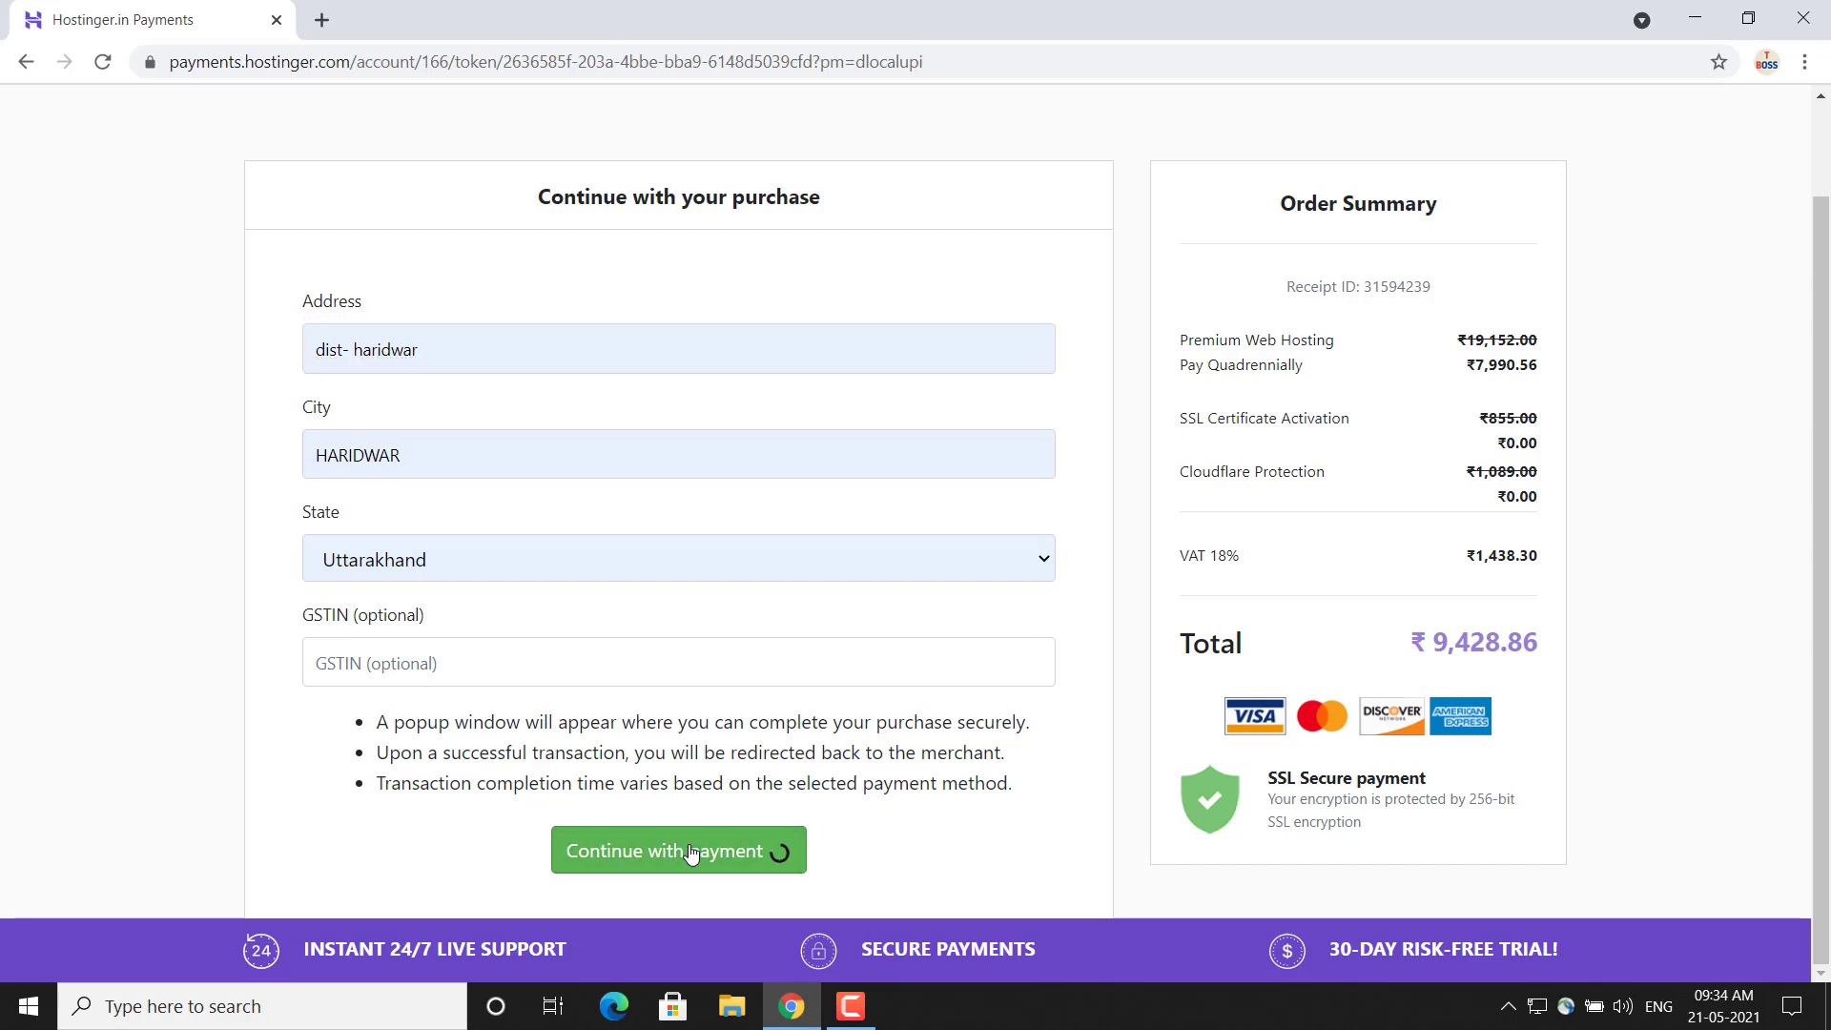
mouse_move(849, 1008)
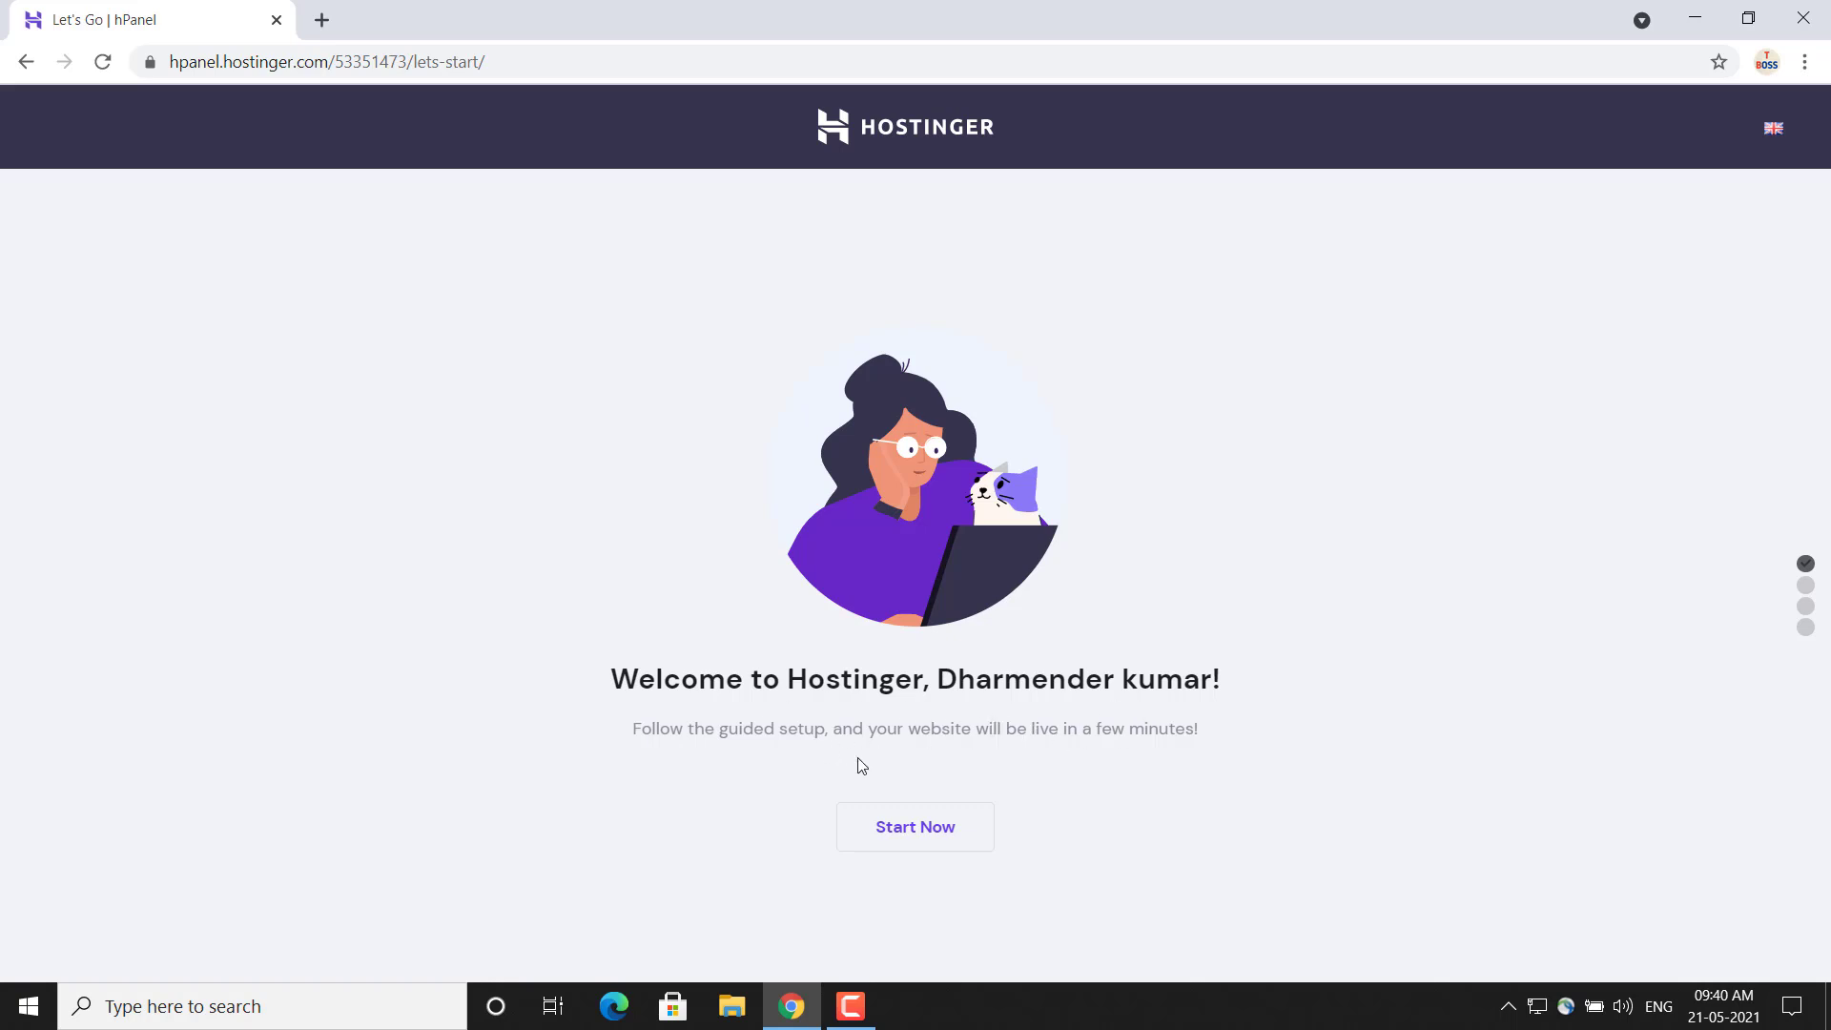
Start the guided website setup with the Buy Domain option and search for the domain name technicalboss1
click(917, 825)
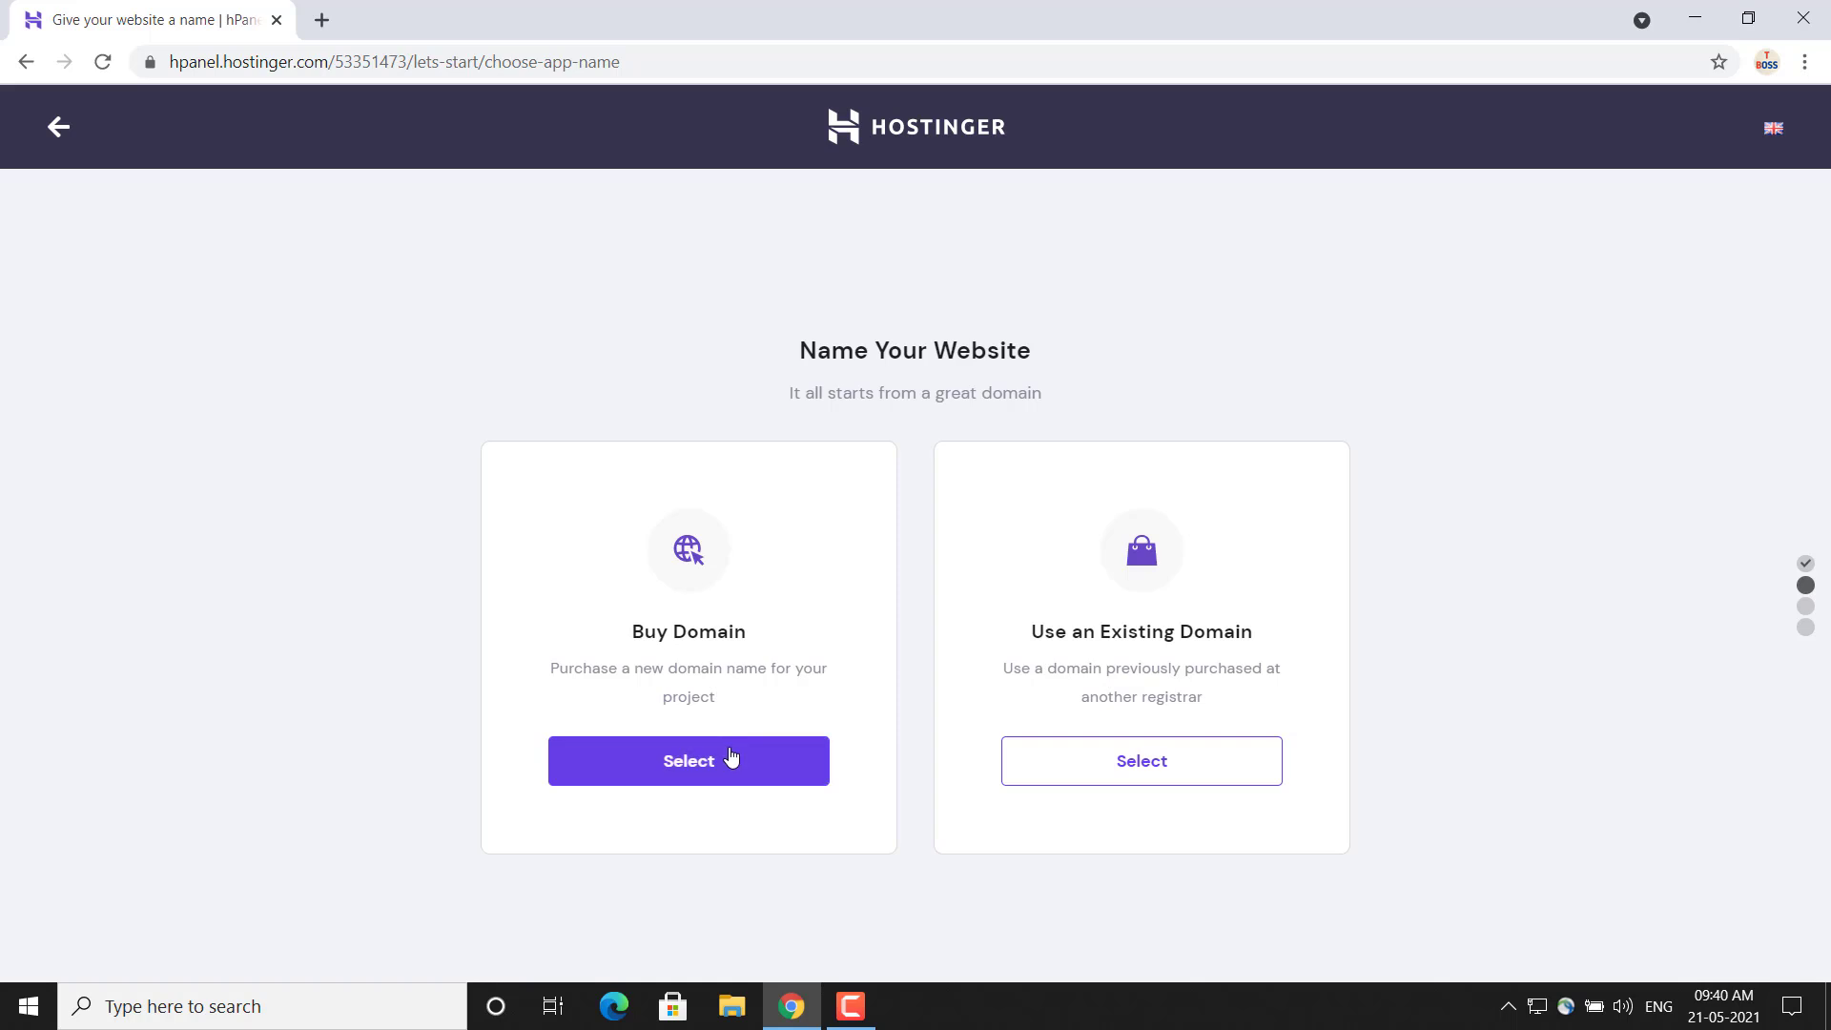
click(731, 758)
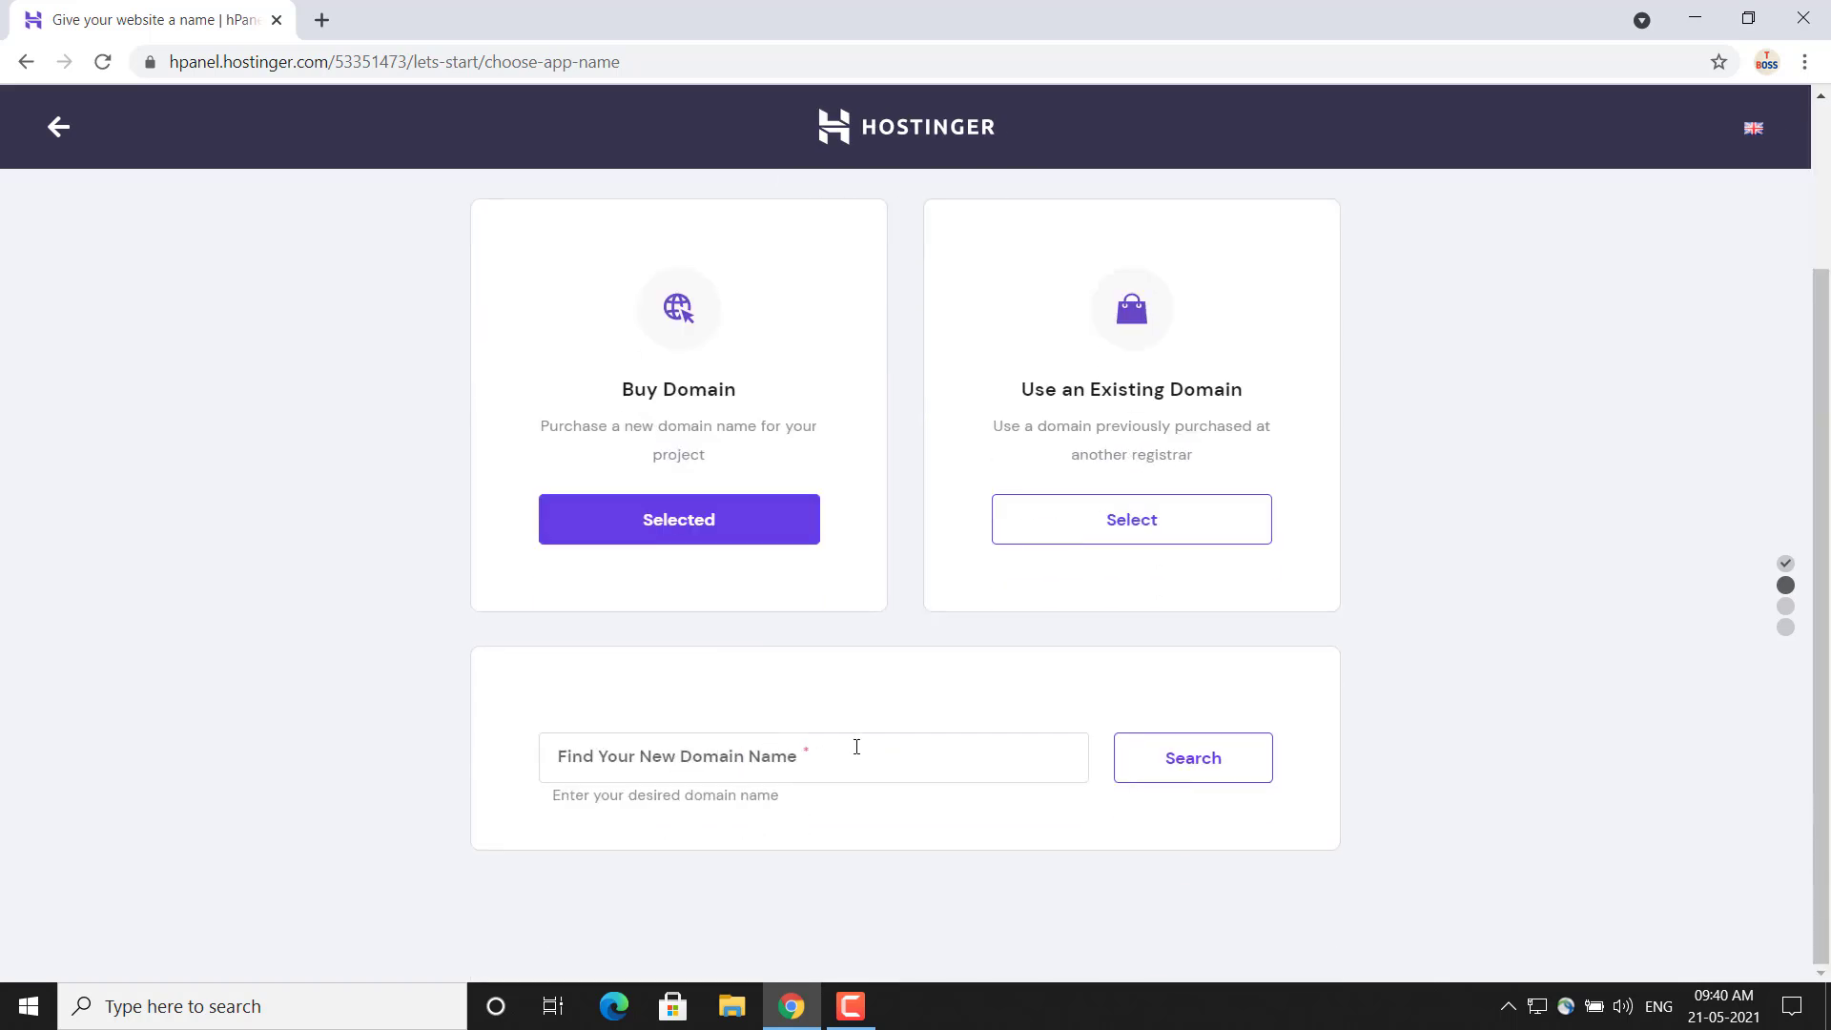
click(699, 760)
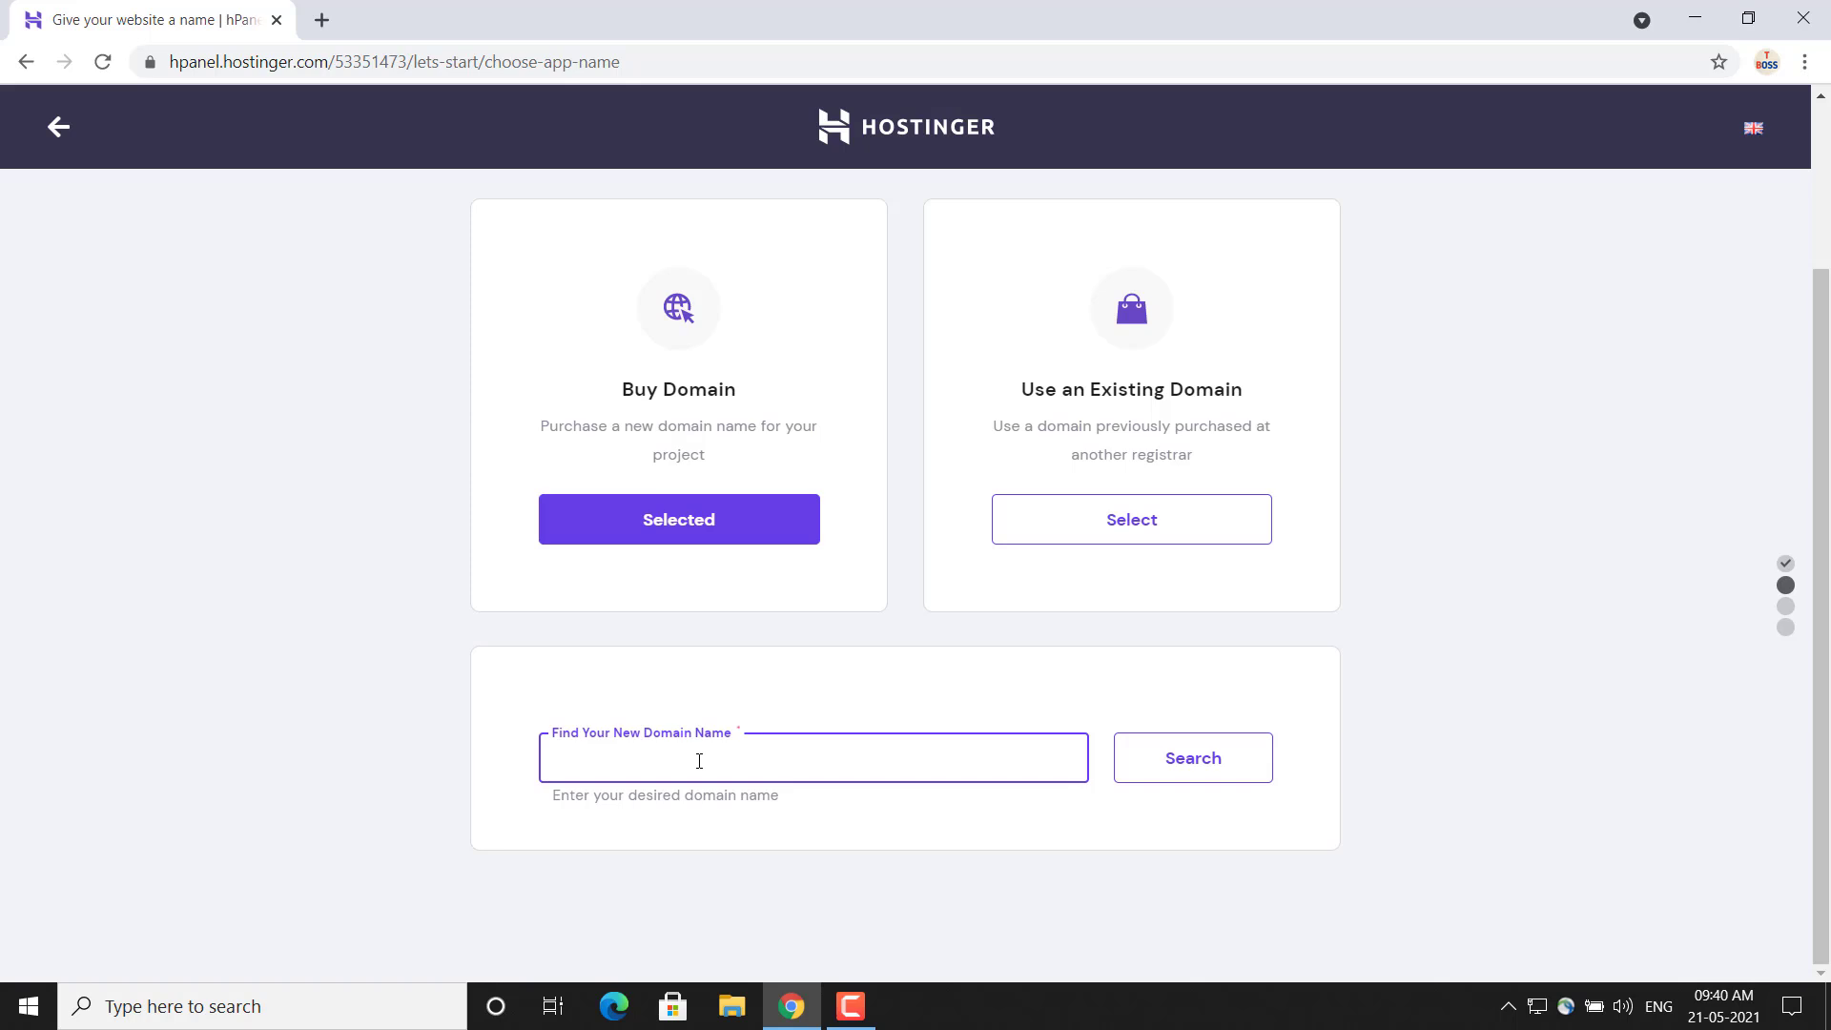
text(technicalboss1)
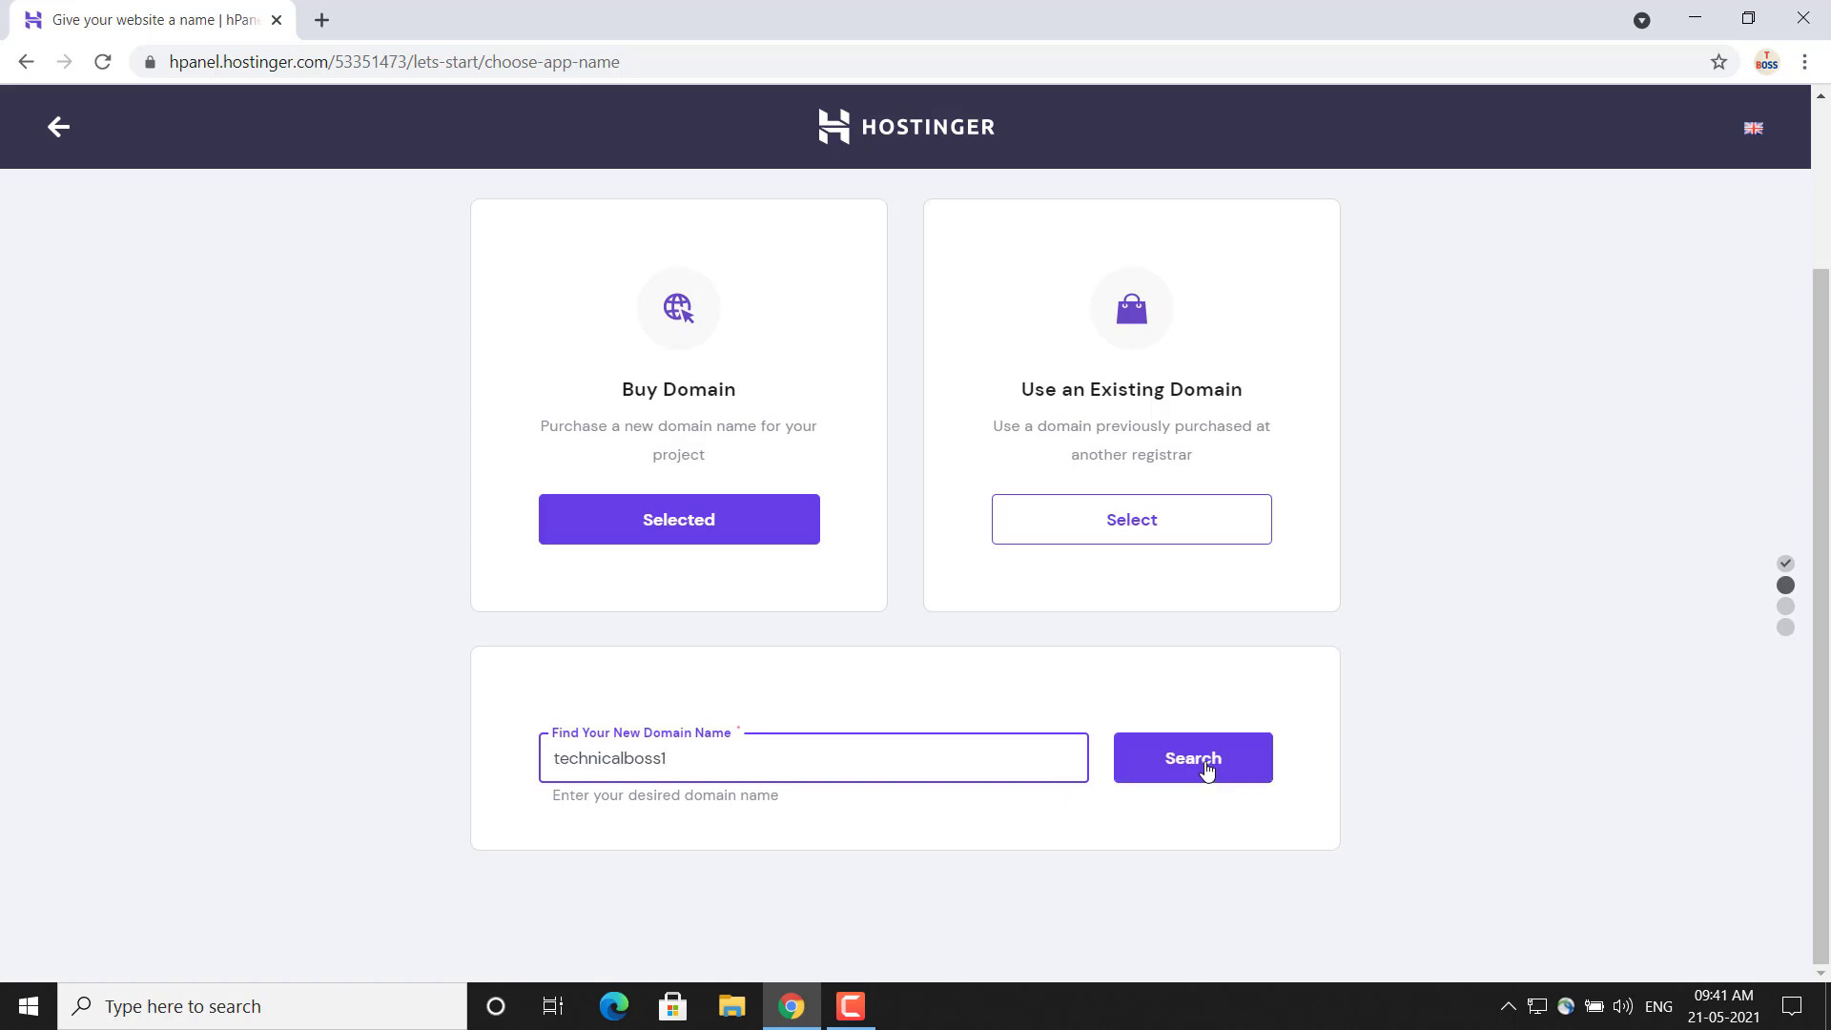
click(1206, 767)
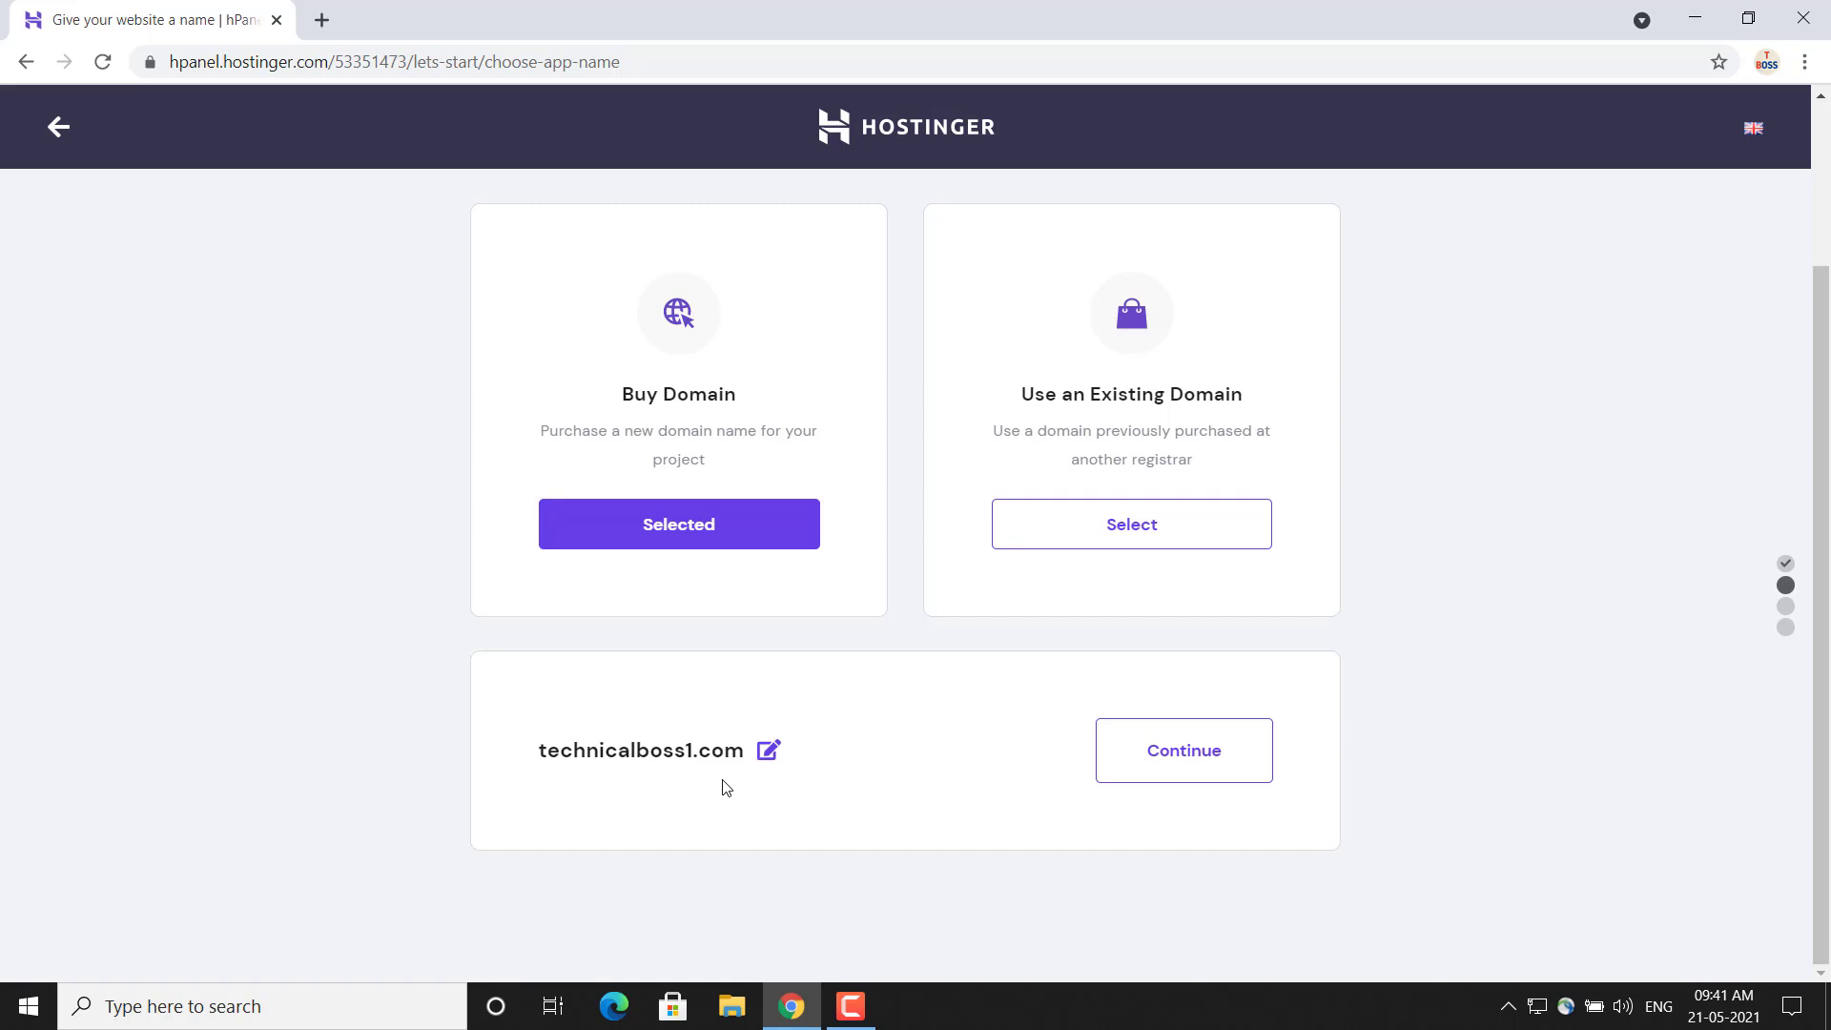
Repeat the domain search for technicalboss1 and continue with technicalboss1.com as the website's domain
click(770, 753)
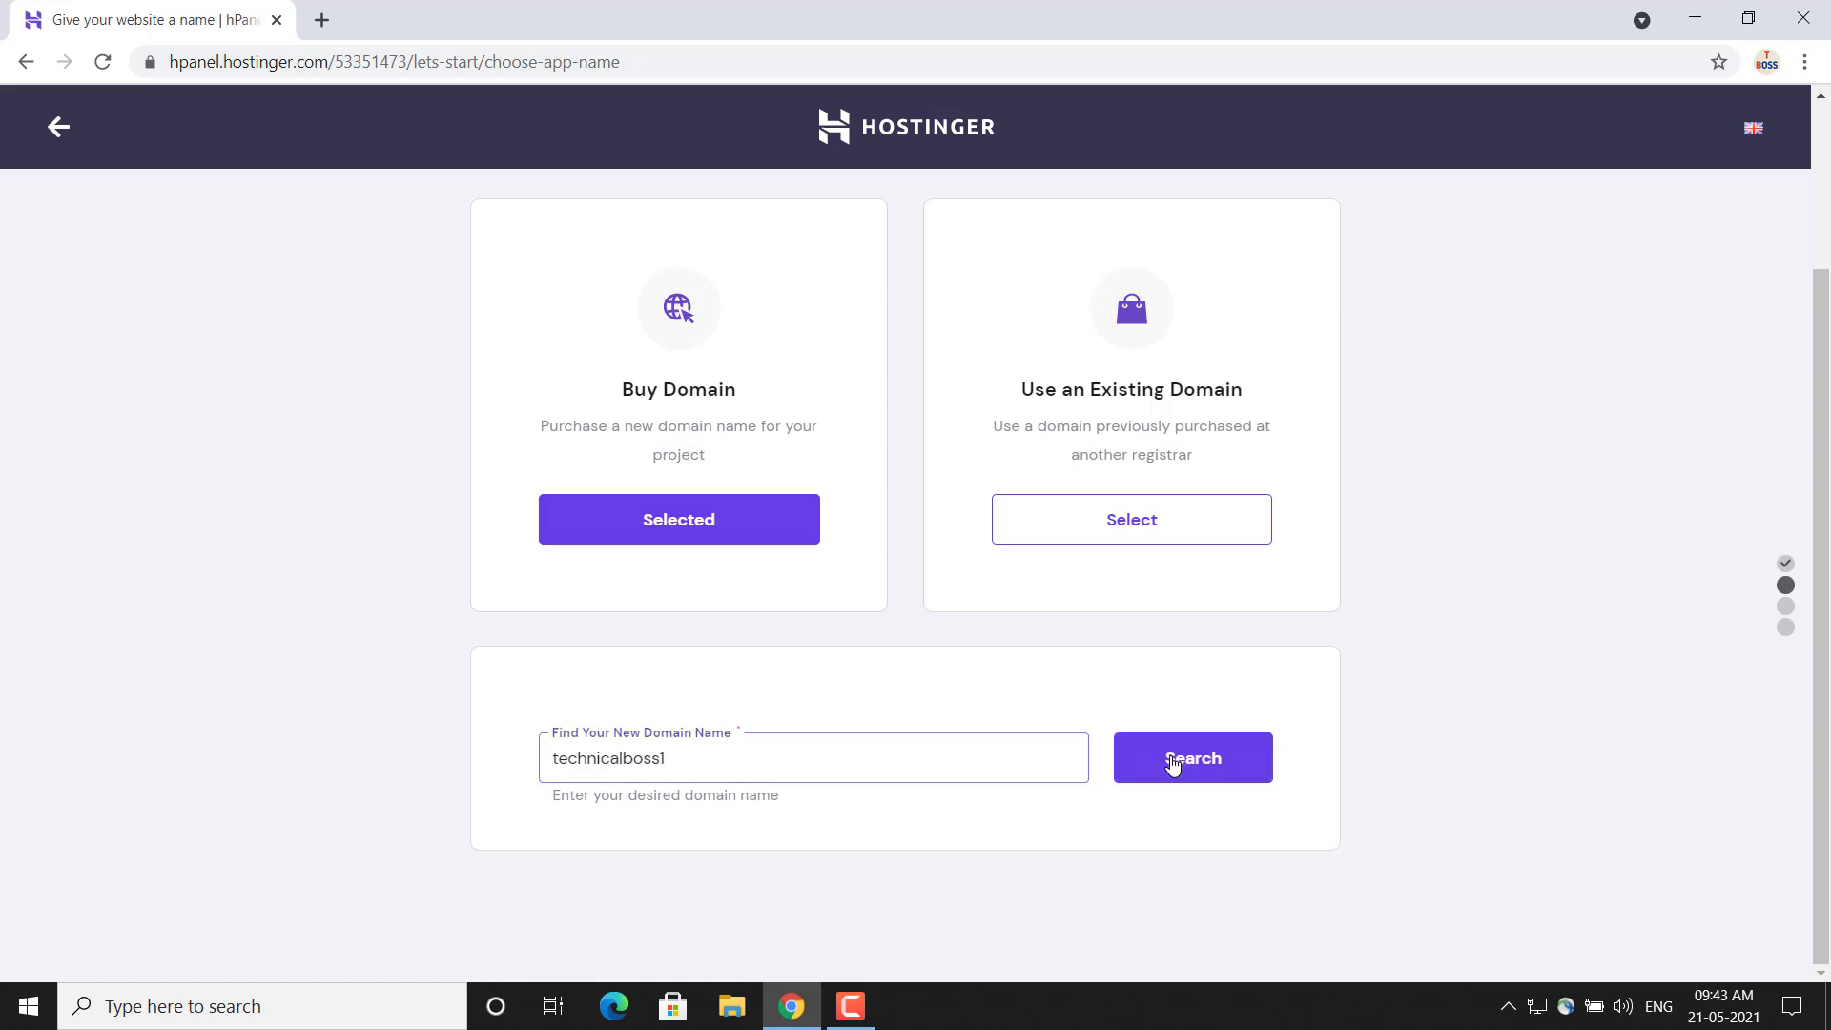
right_click(1174, 760)
click(1174, 763)
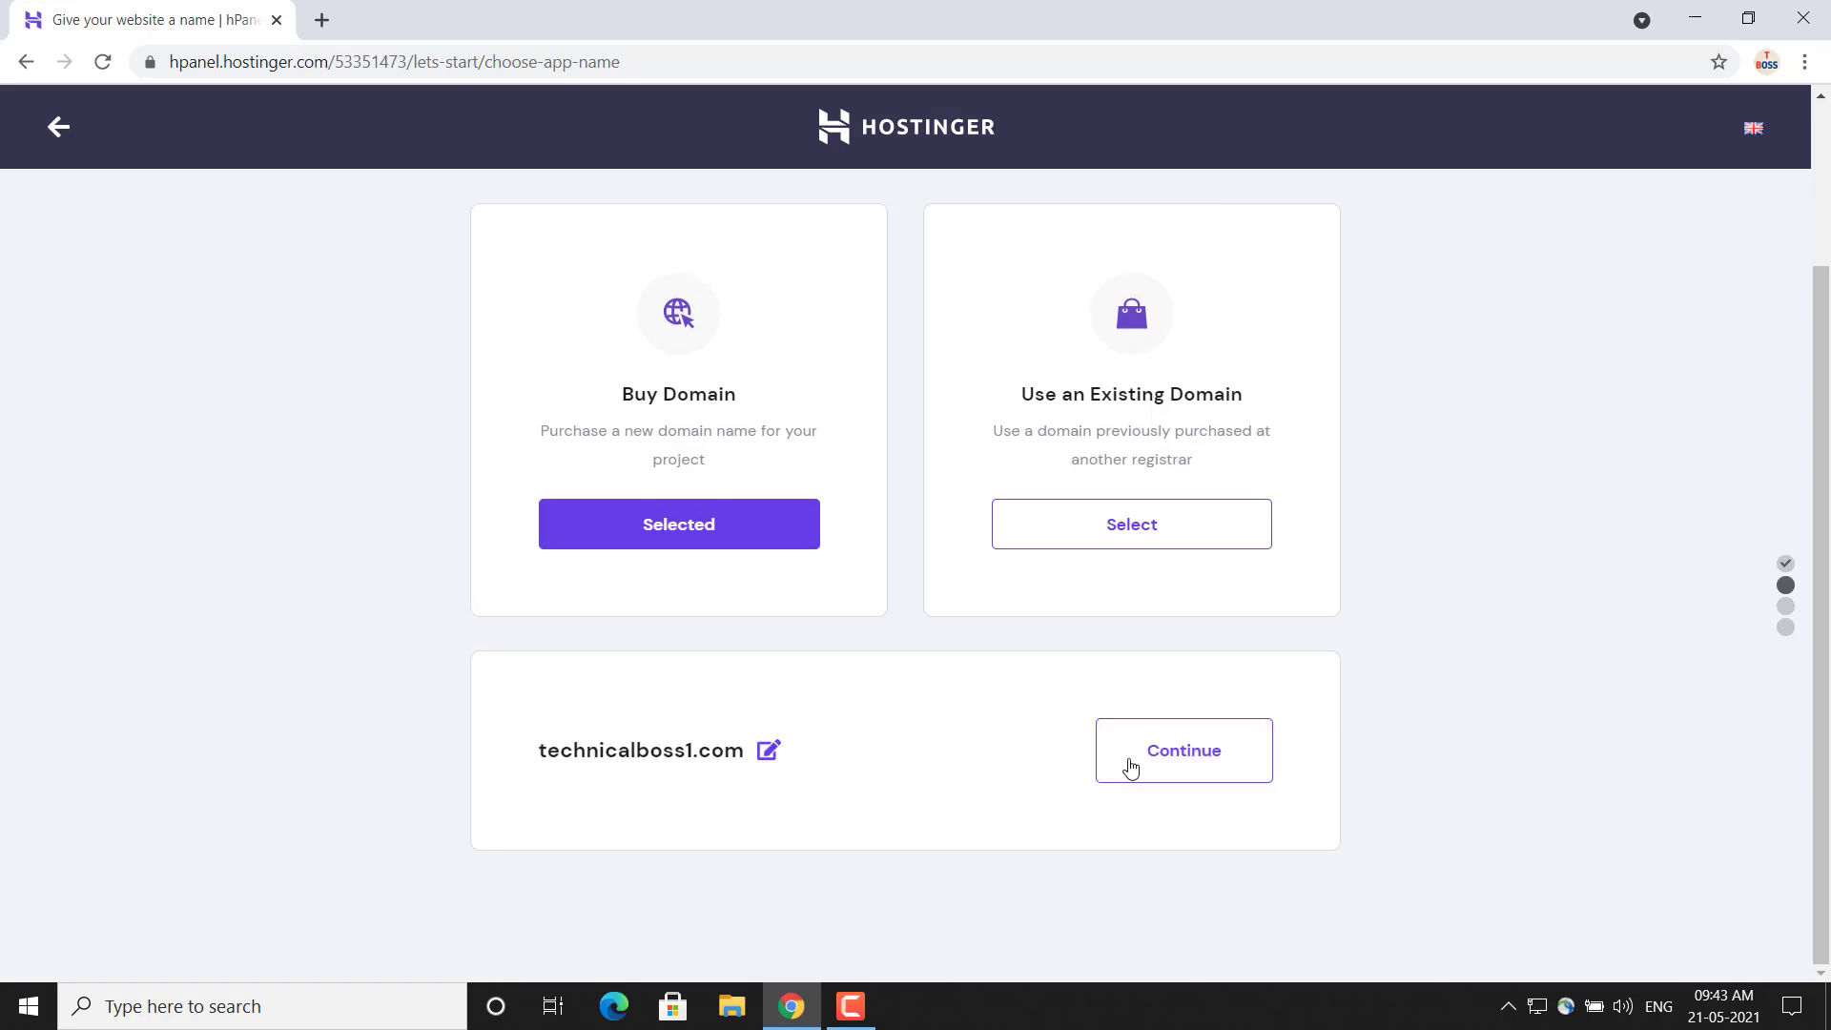
click(1200, 757)
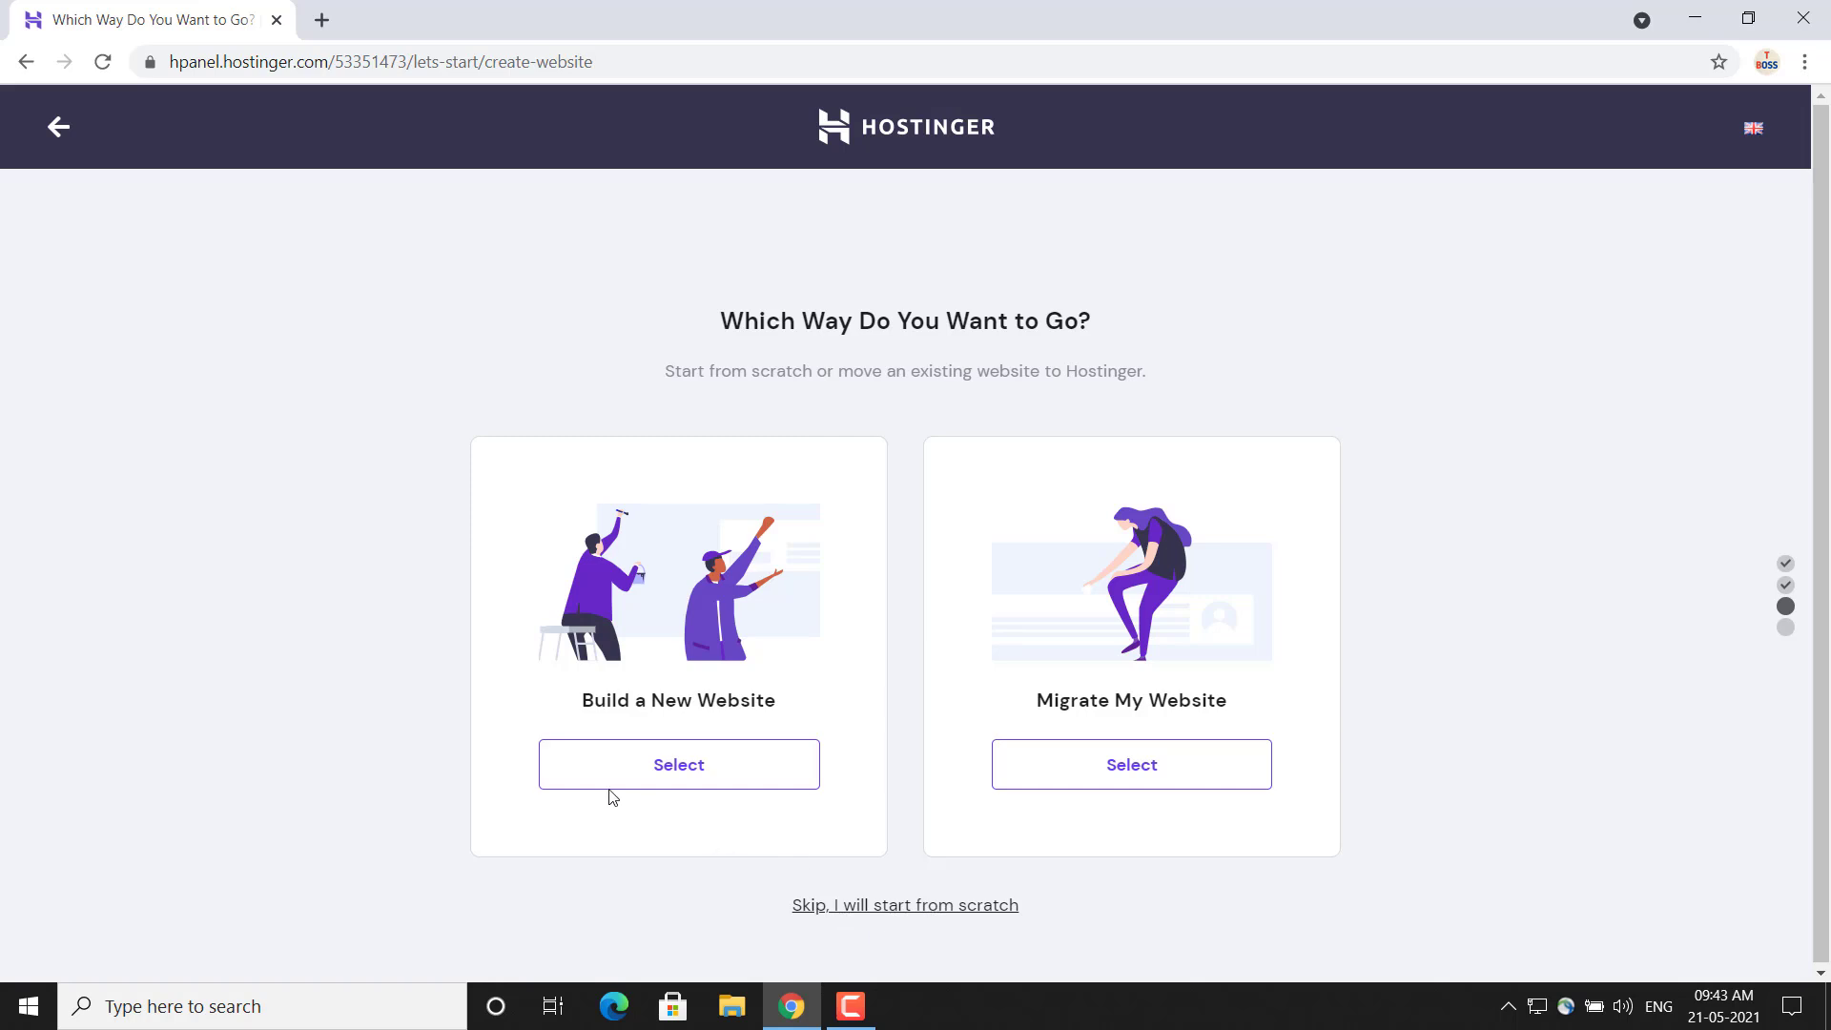
Choose to build a new website and select WordPress as its platform
click(687, 770)
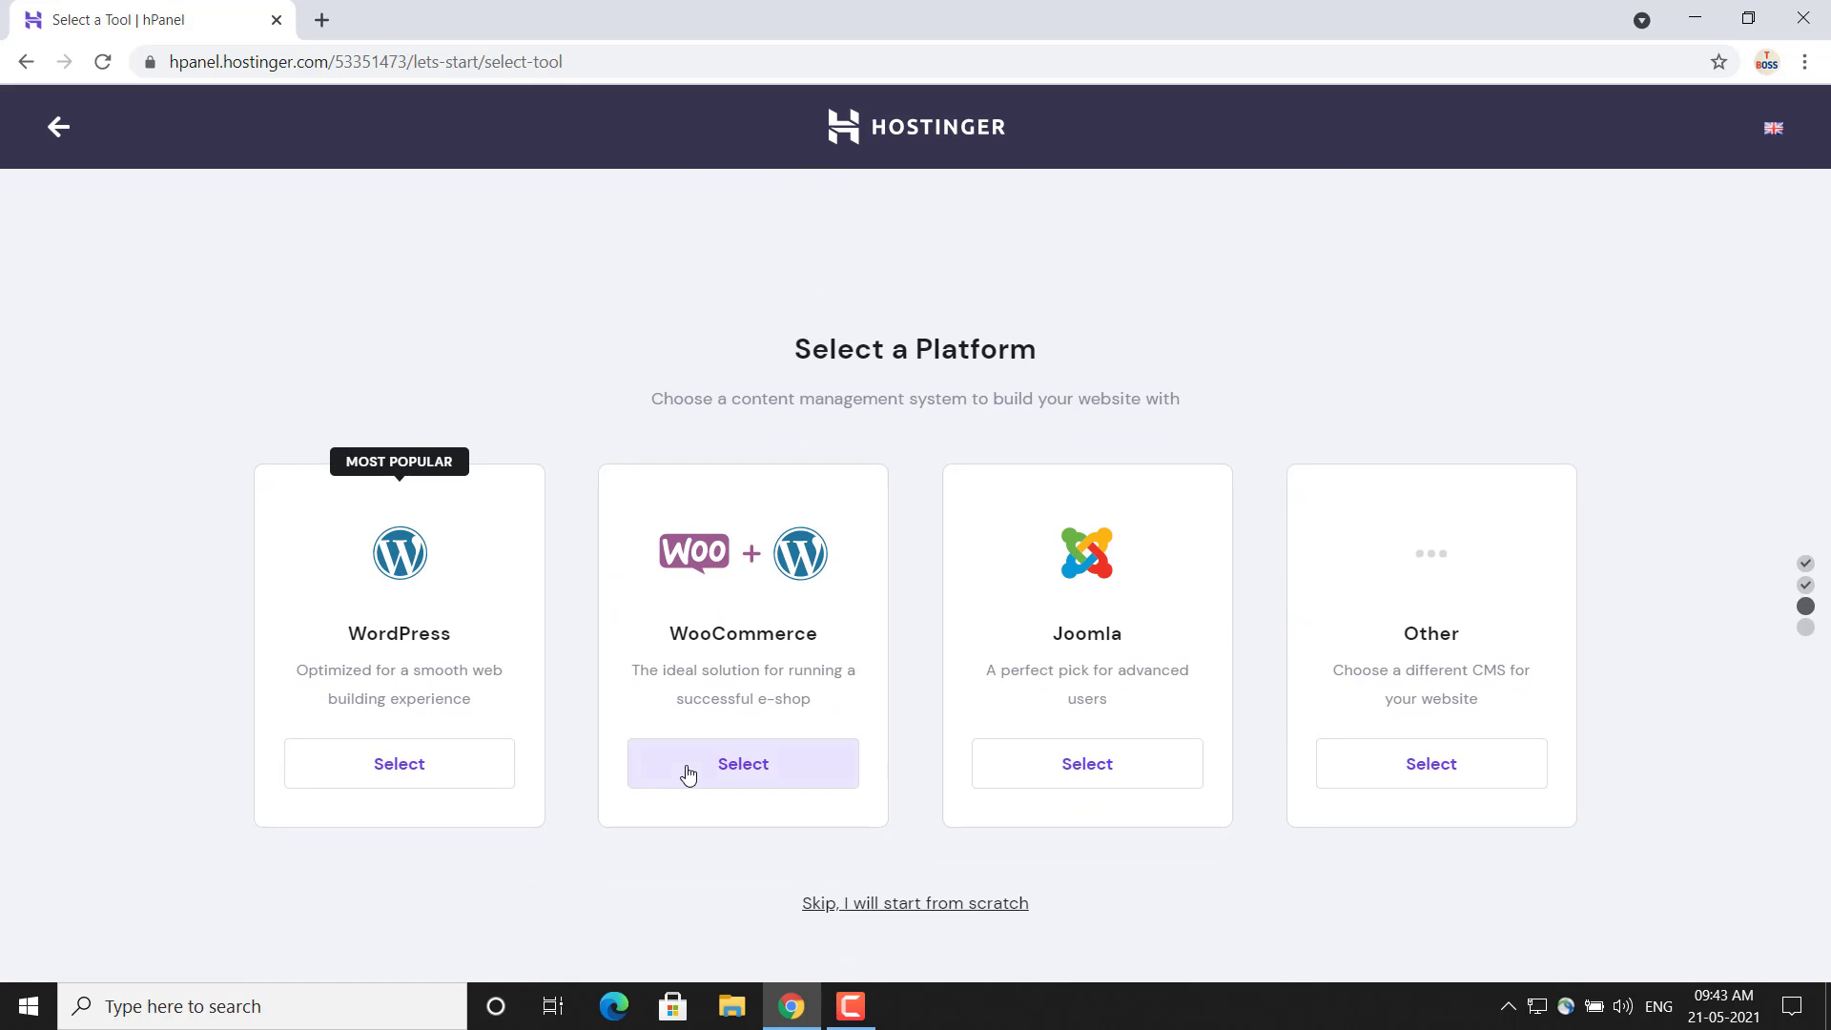
click(851, 1006)
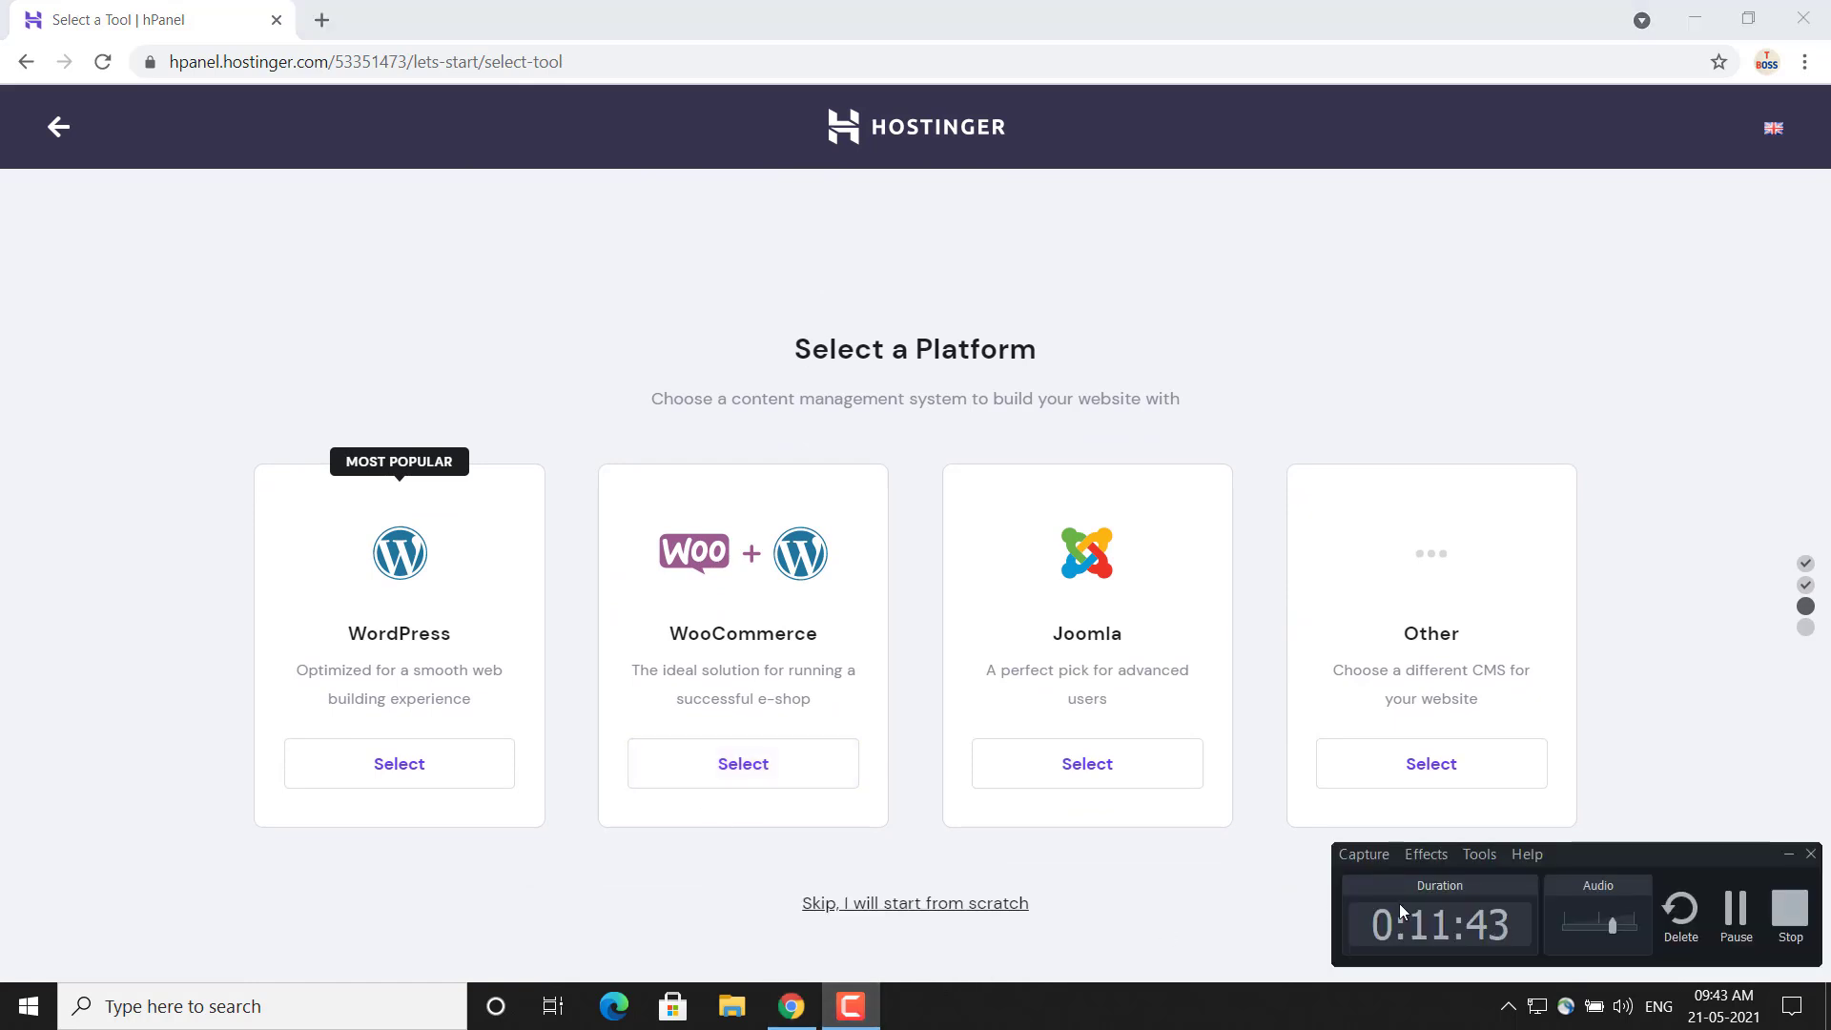
click(1786, 858)
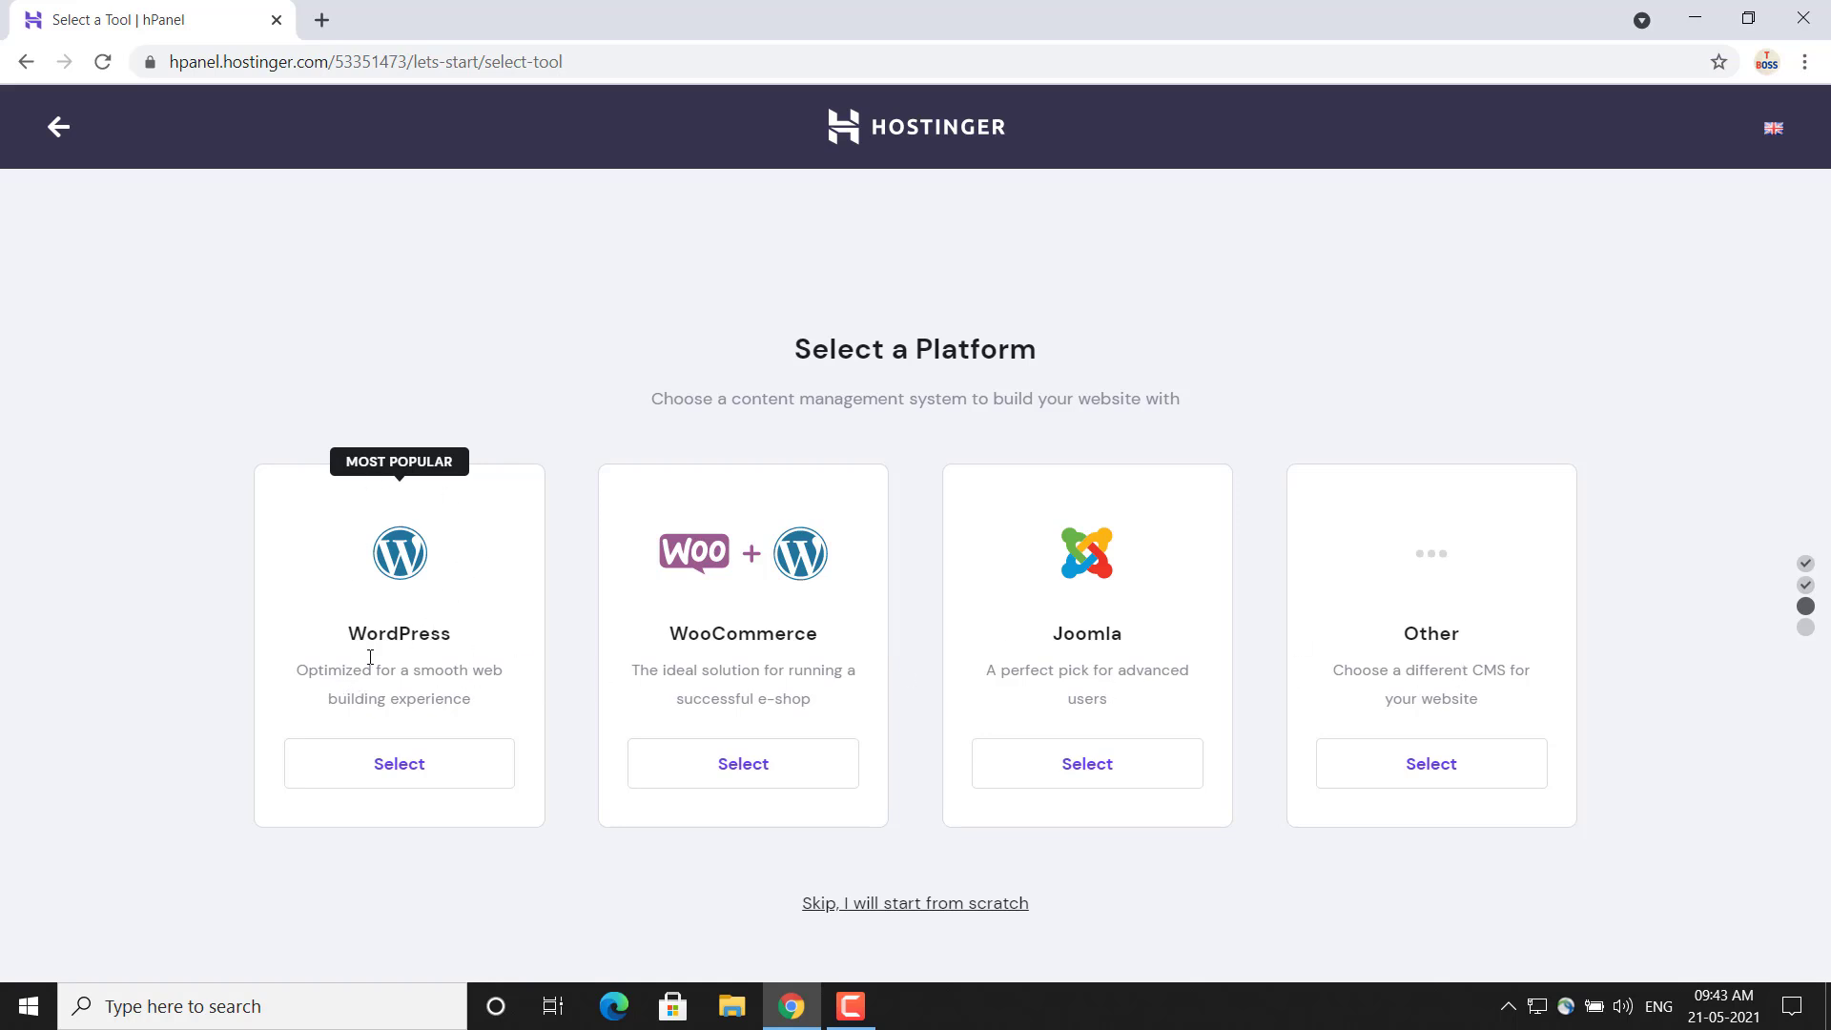
click(401, 765)
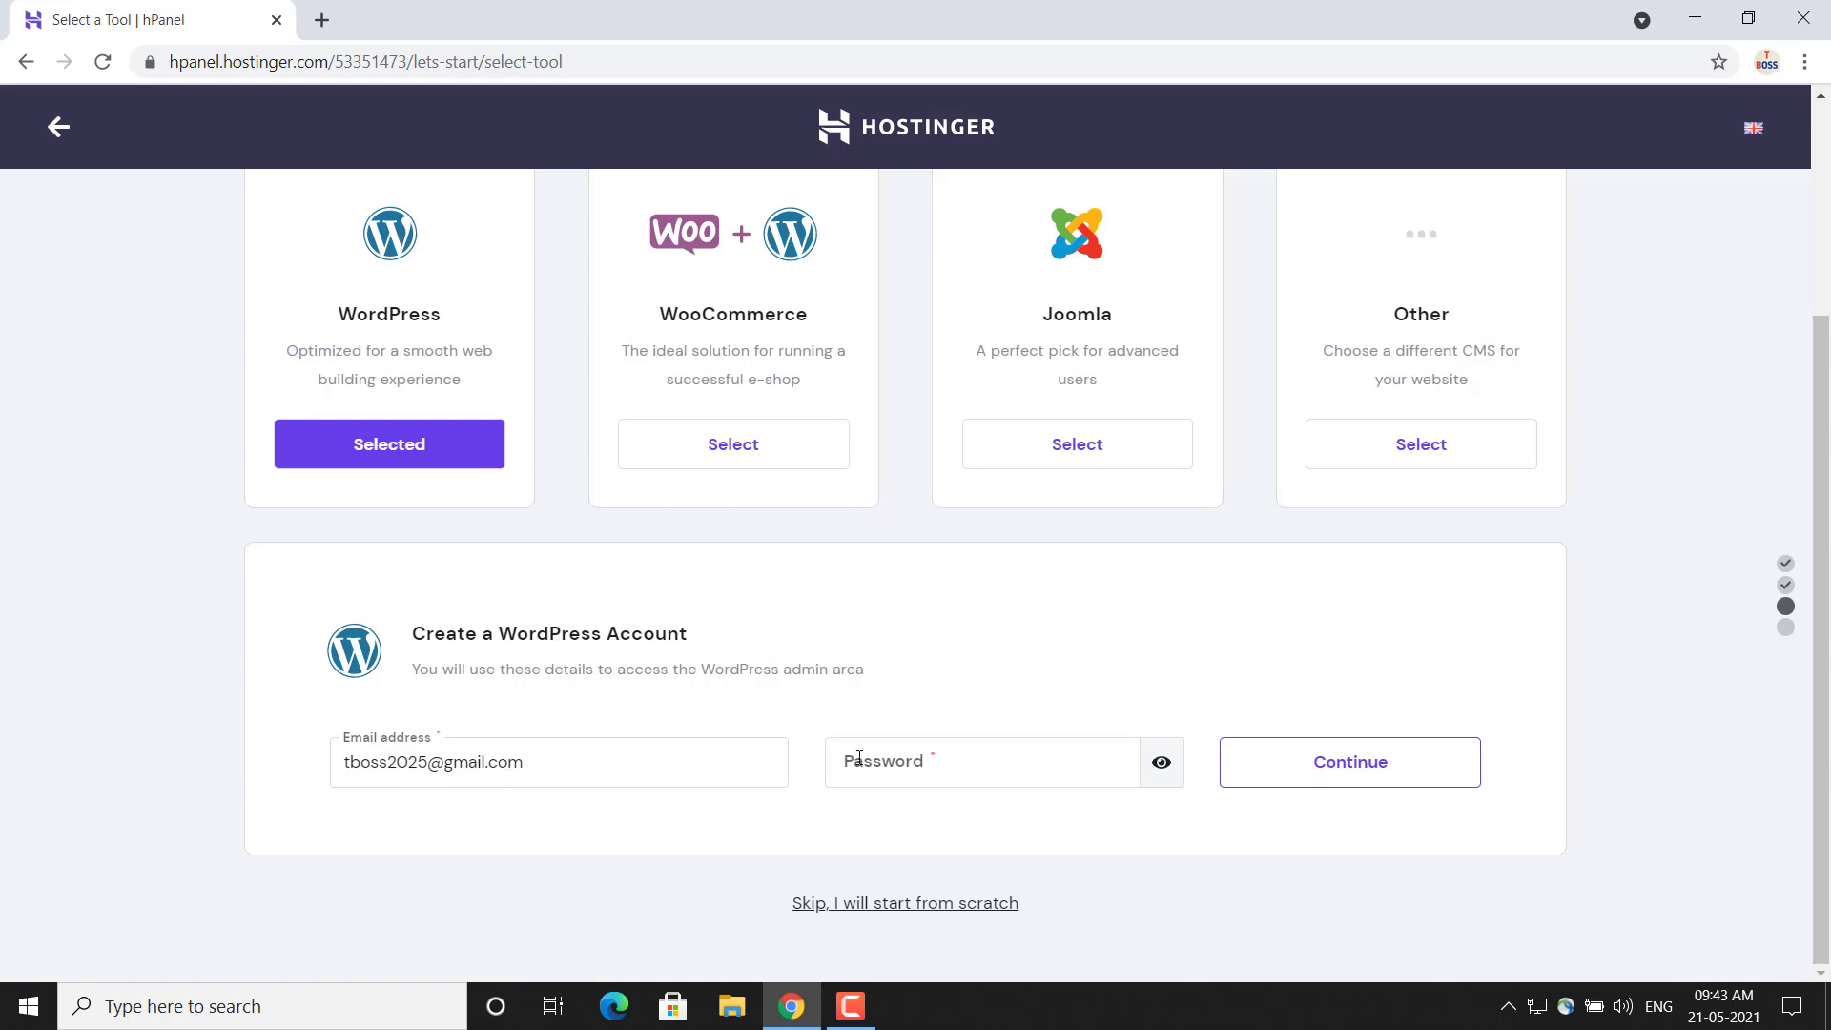
Enter the password for the WordPress admin account, continue the setup, and save the login in the browser
click(953, 764)
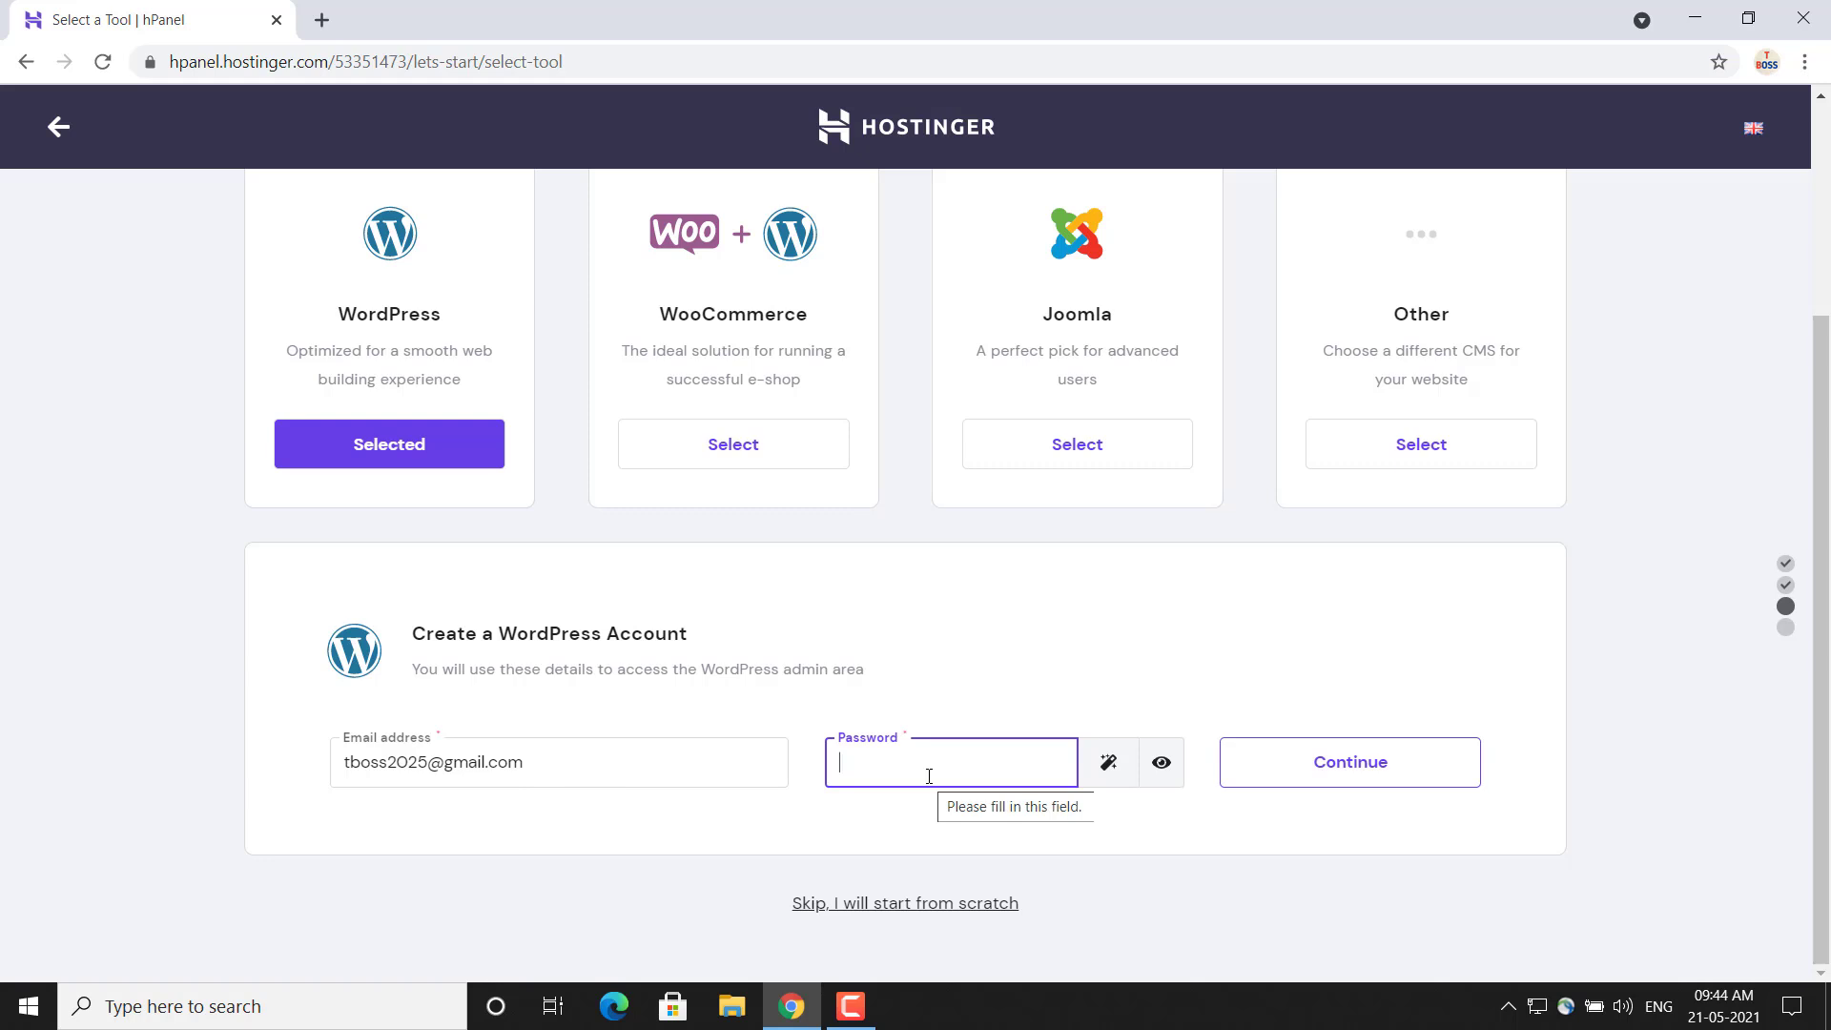
text(TT)
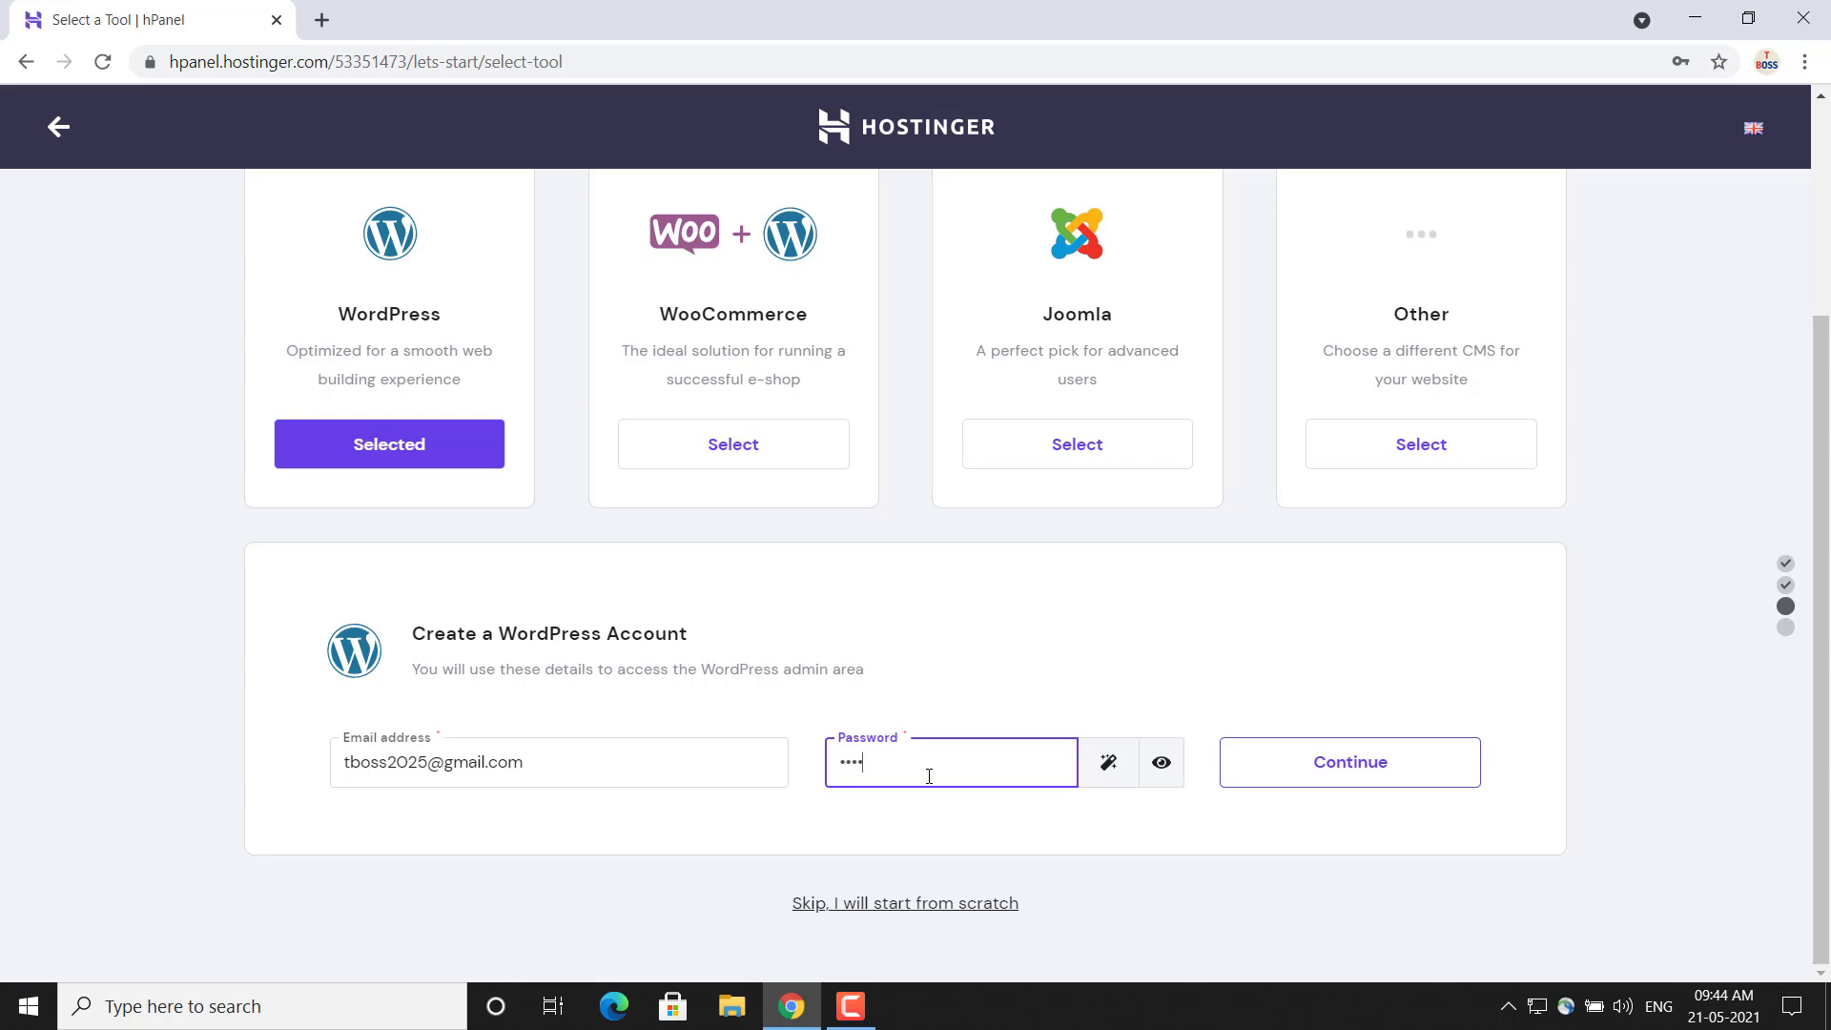
text(••••••••)
click(1341, 760)
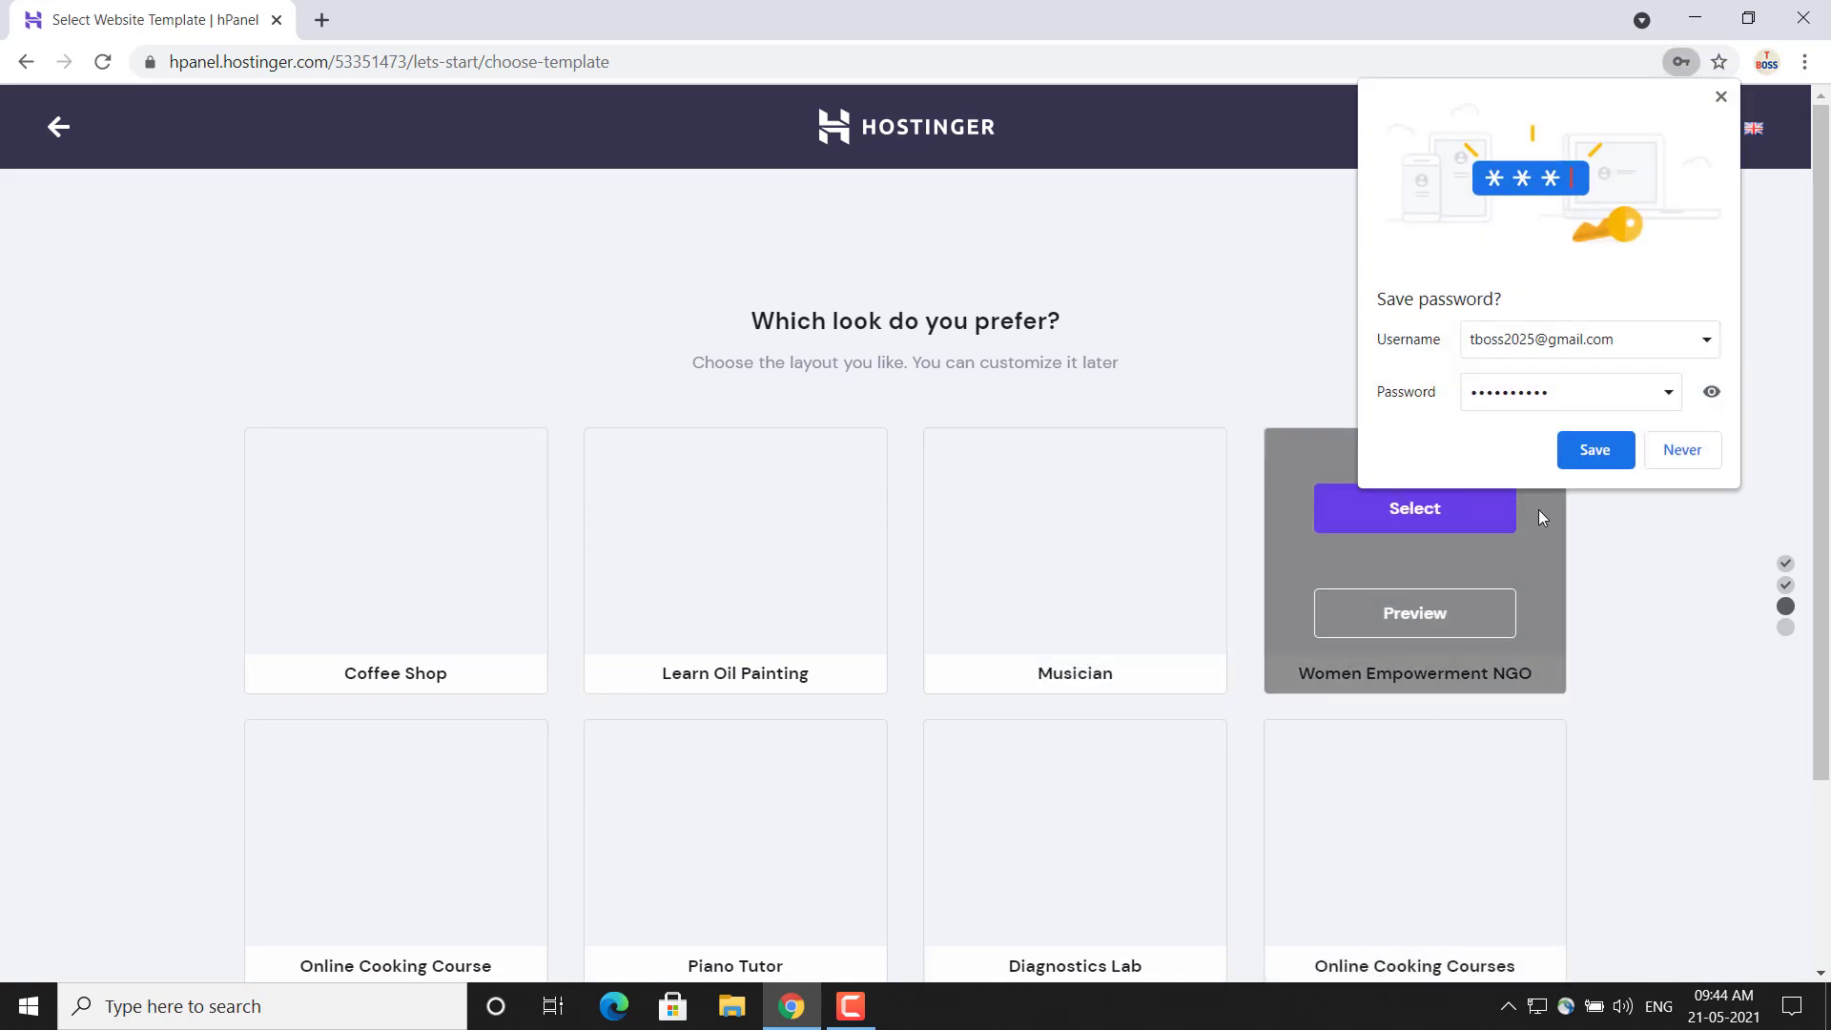
click(1601, 459)
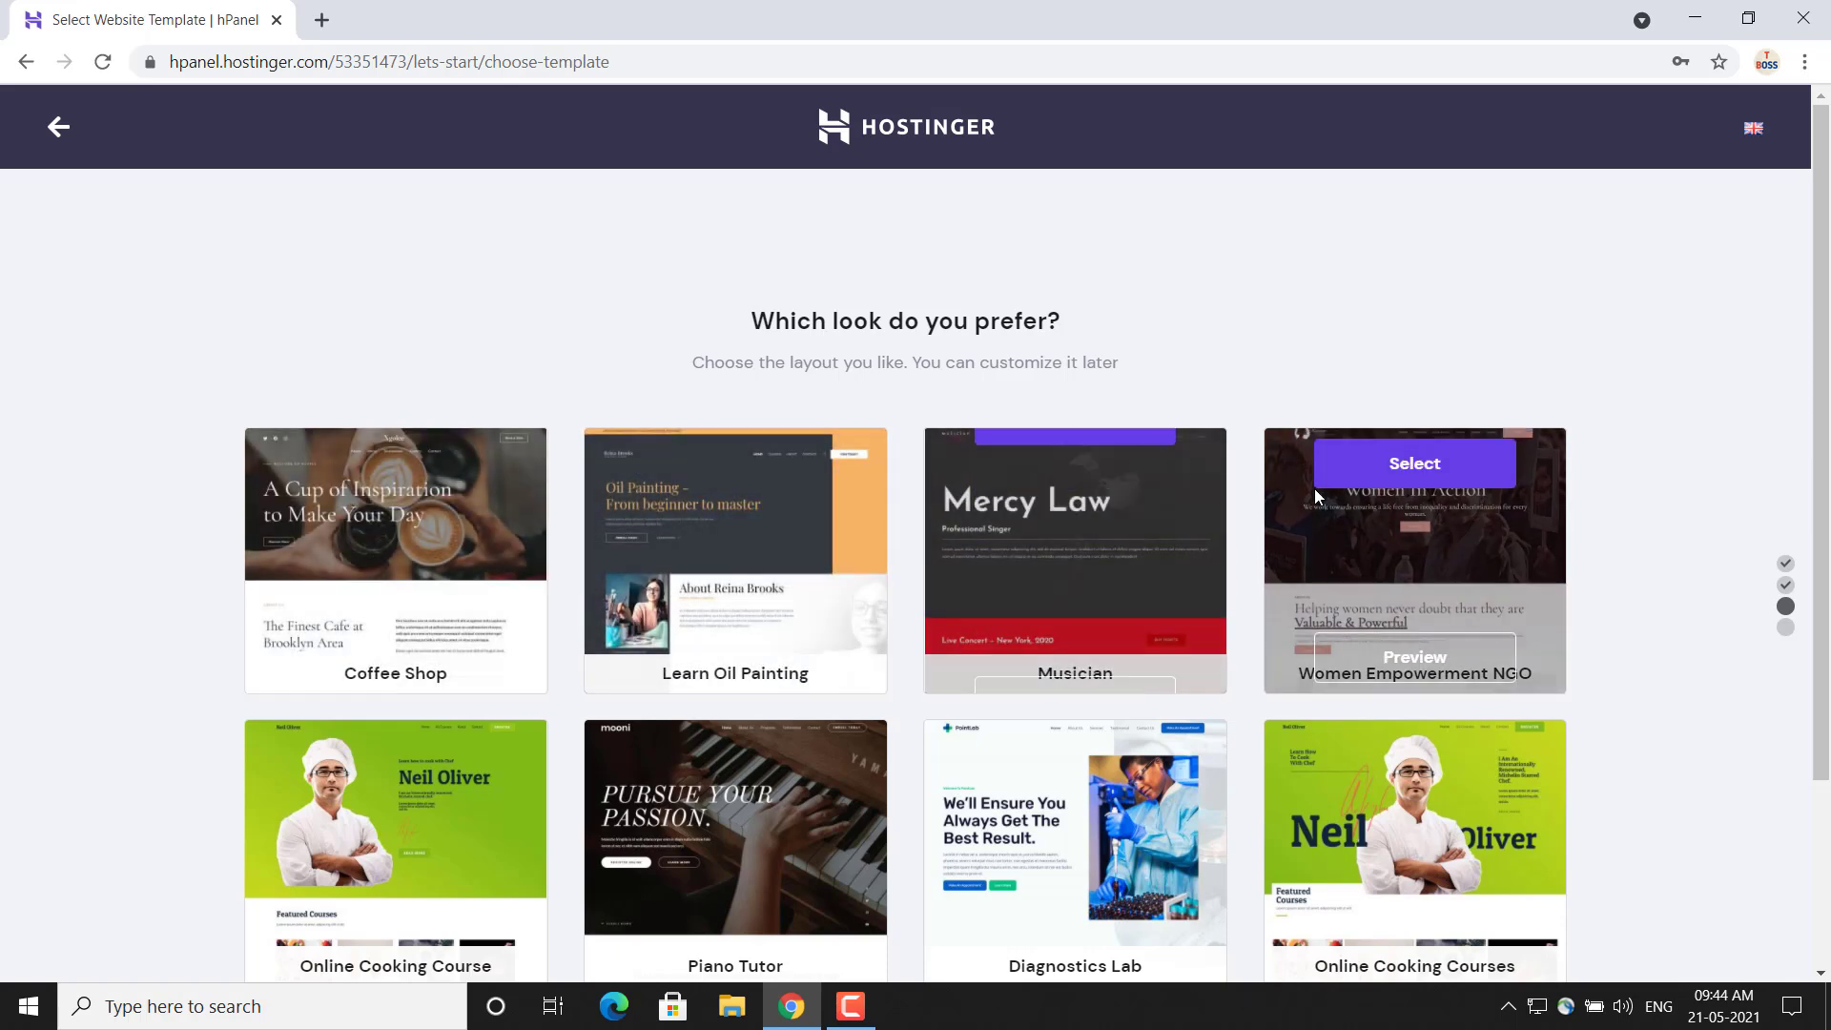
Load more website templates and look through the available layouts
drag(1826, 367, 1824, 531)
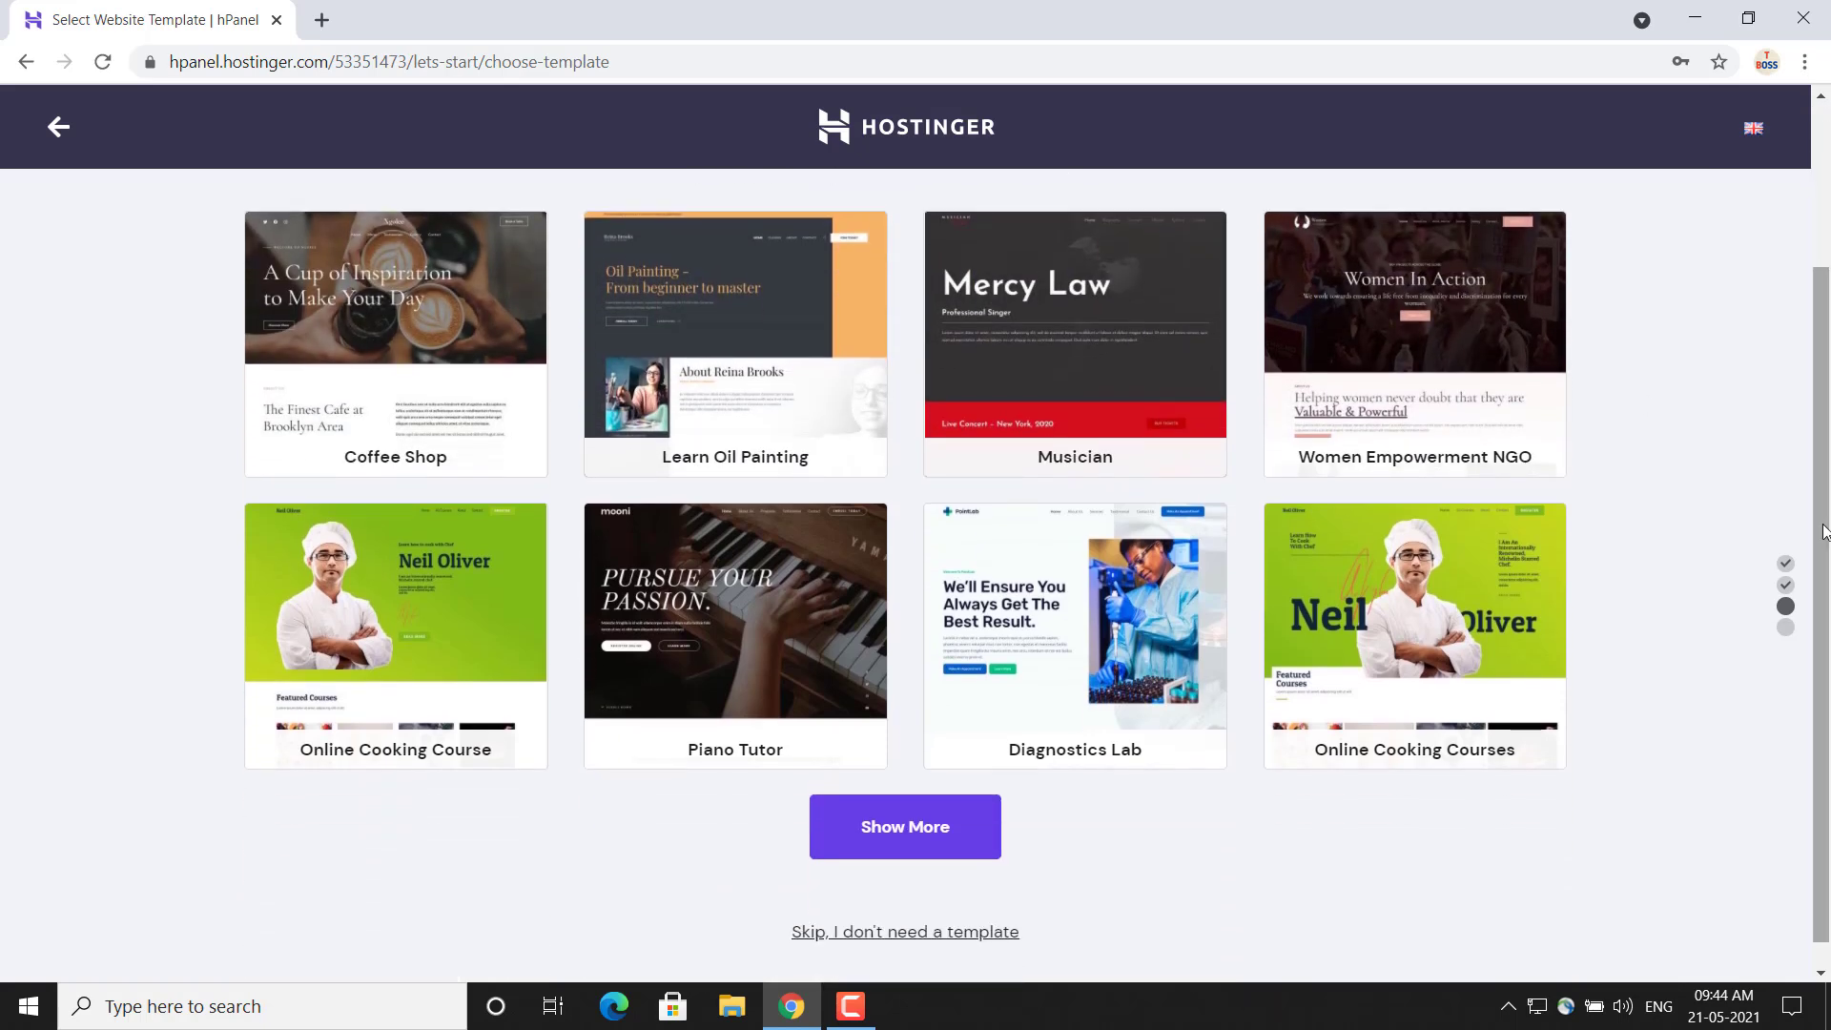
click(906, 831)
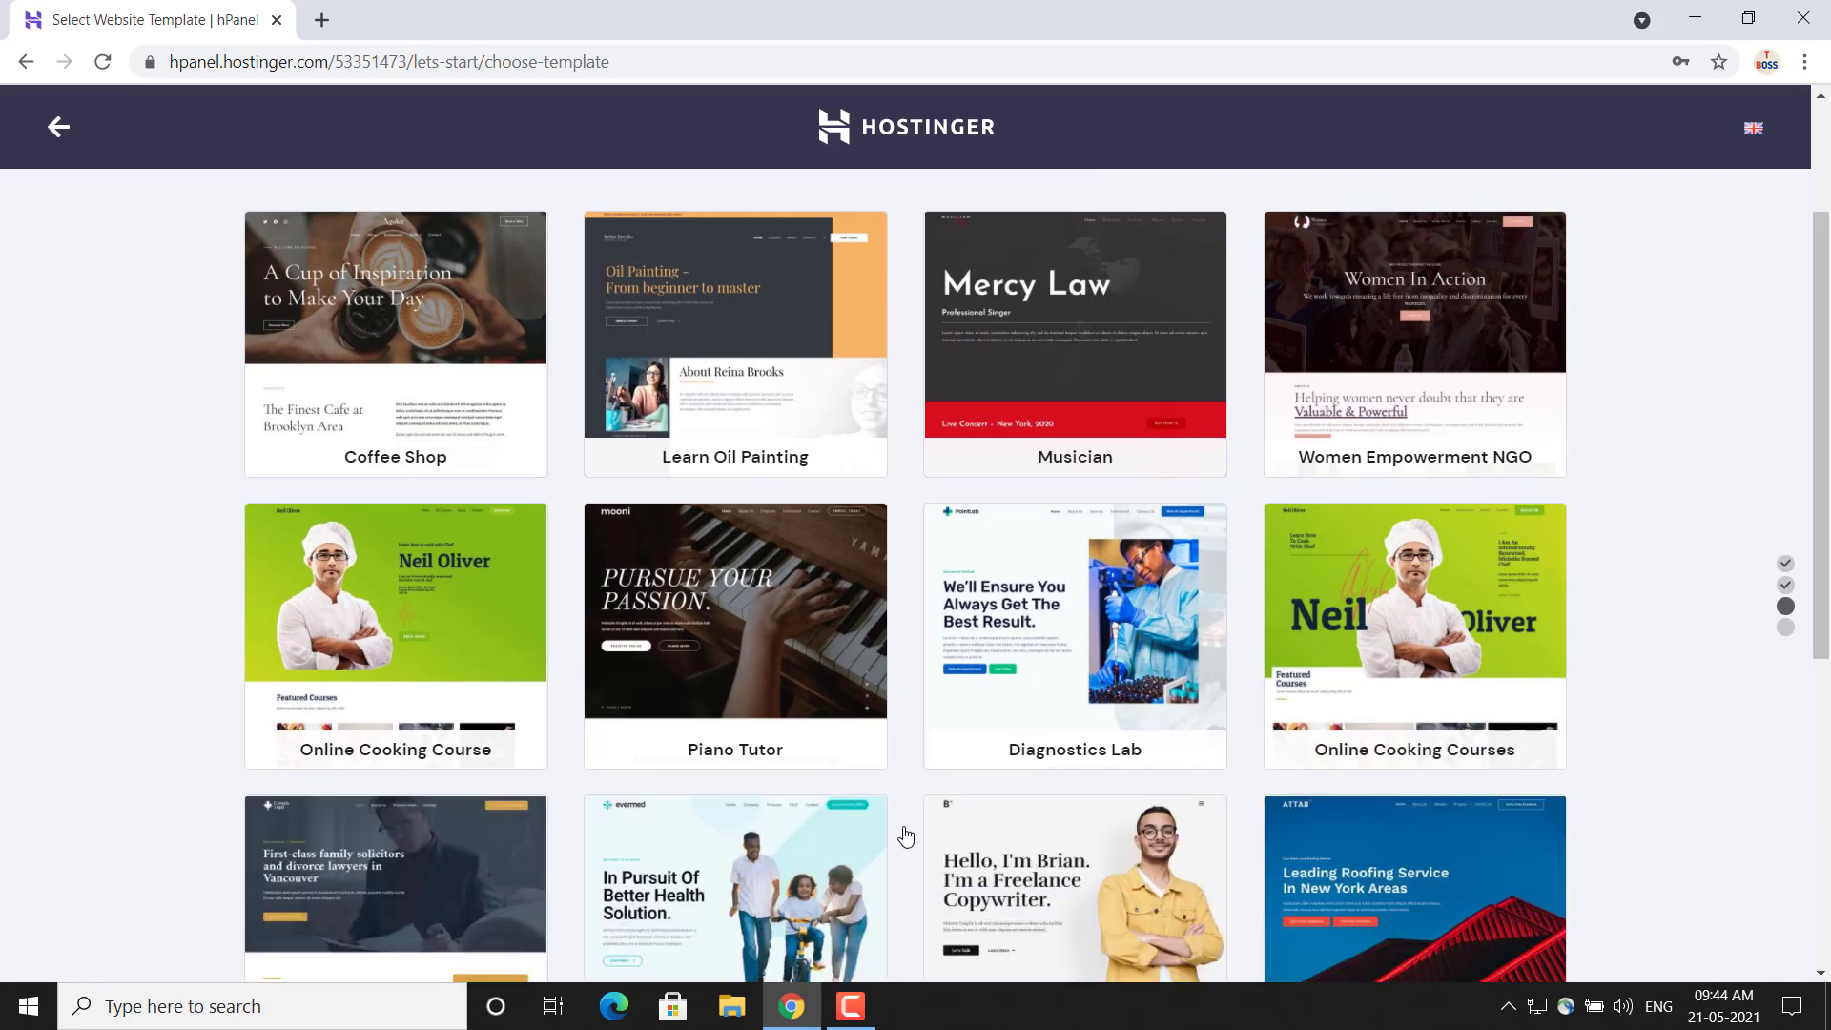
scroll(906, 836, down, 5)
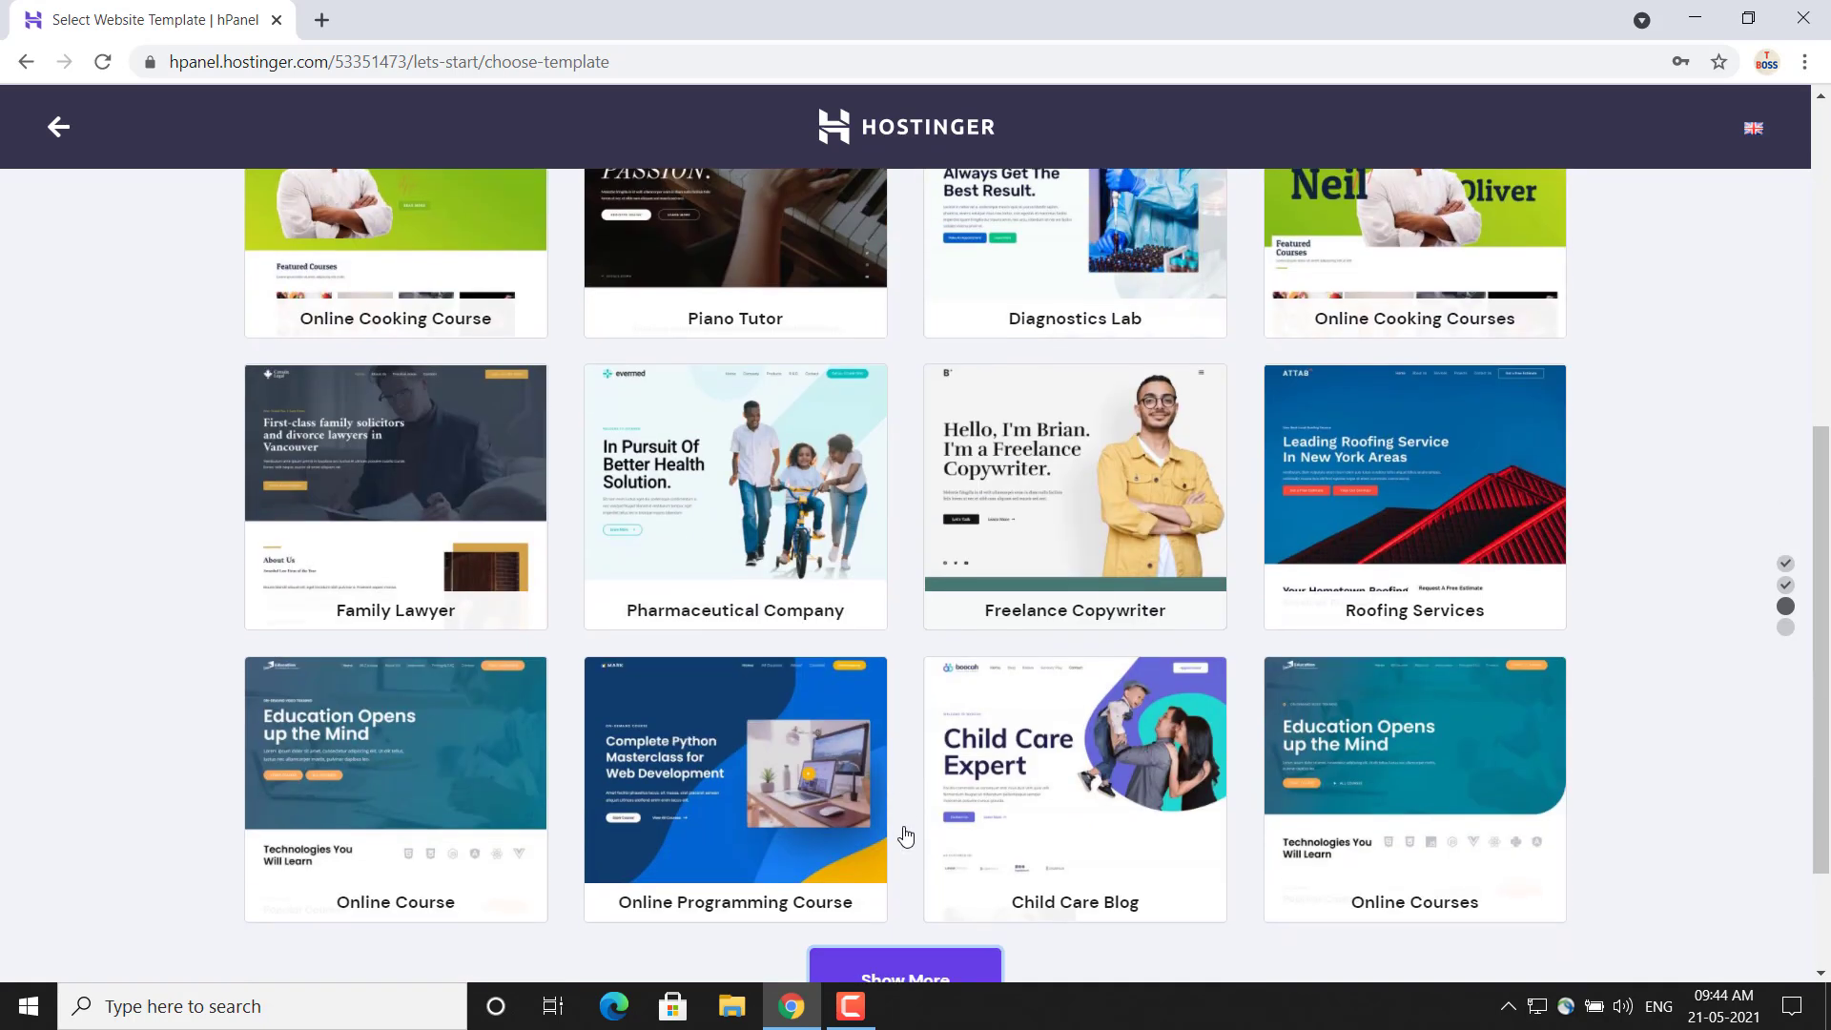
scroll(906, 836, down, 2)
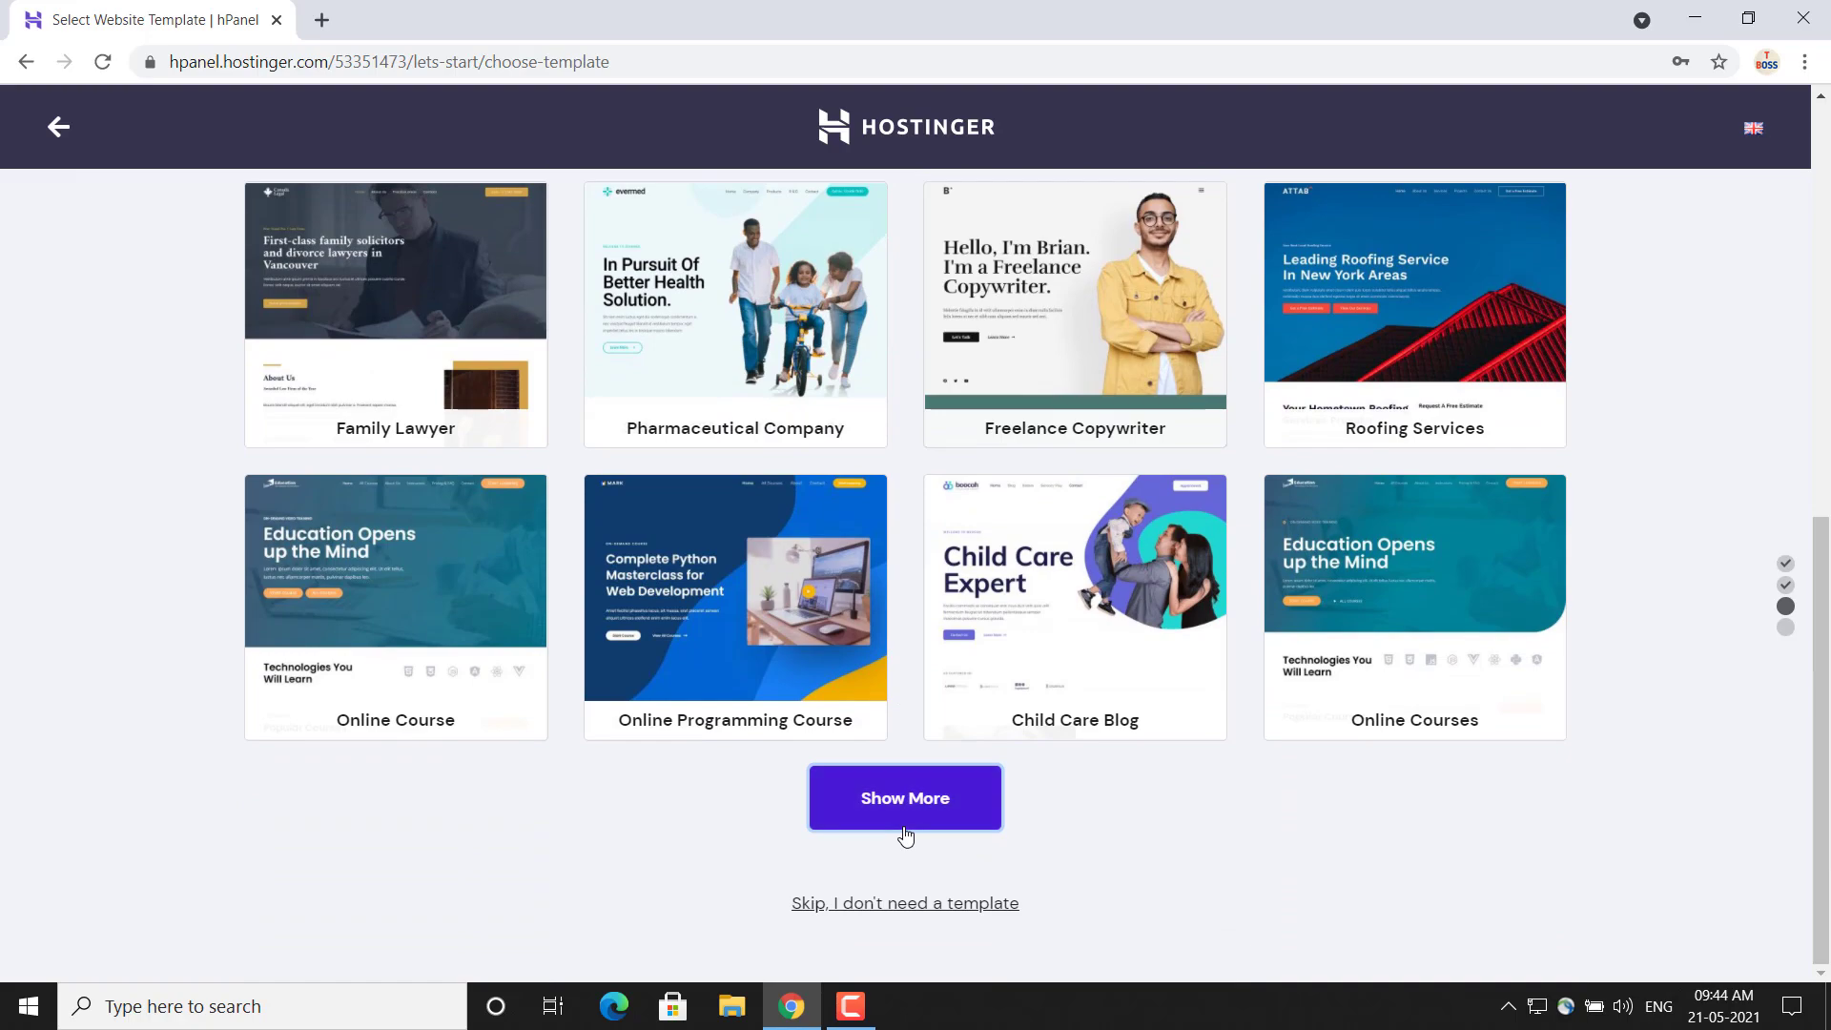
scroll(906, 836, up, 8)
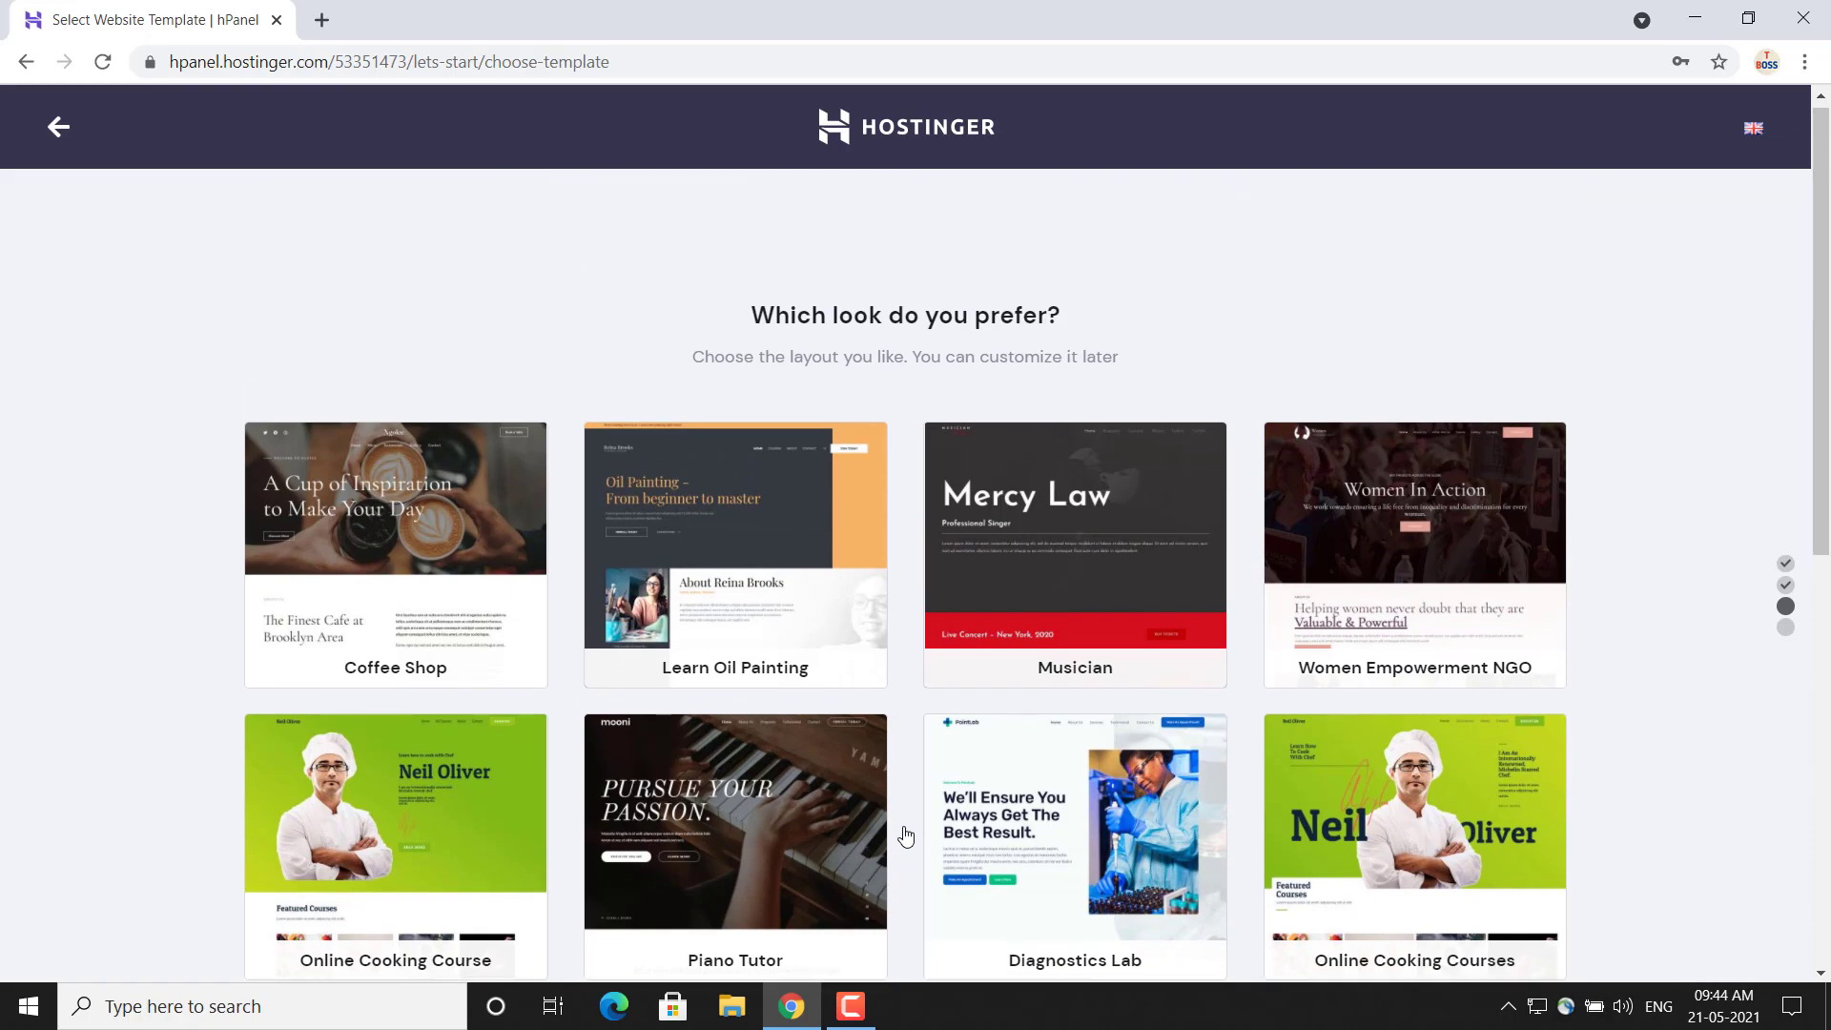
scroll(905, 836, down, 3)
scroll(905, 836, down, 3)
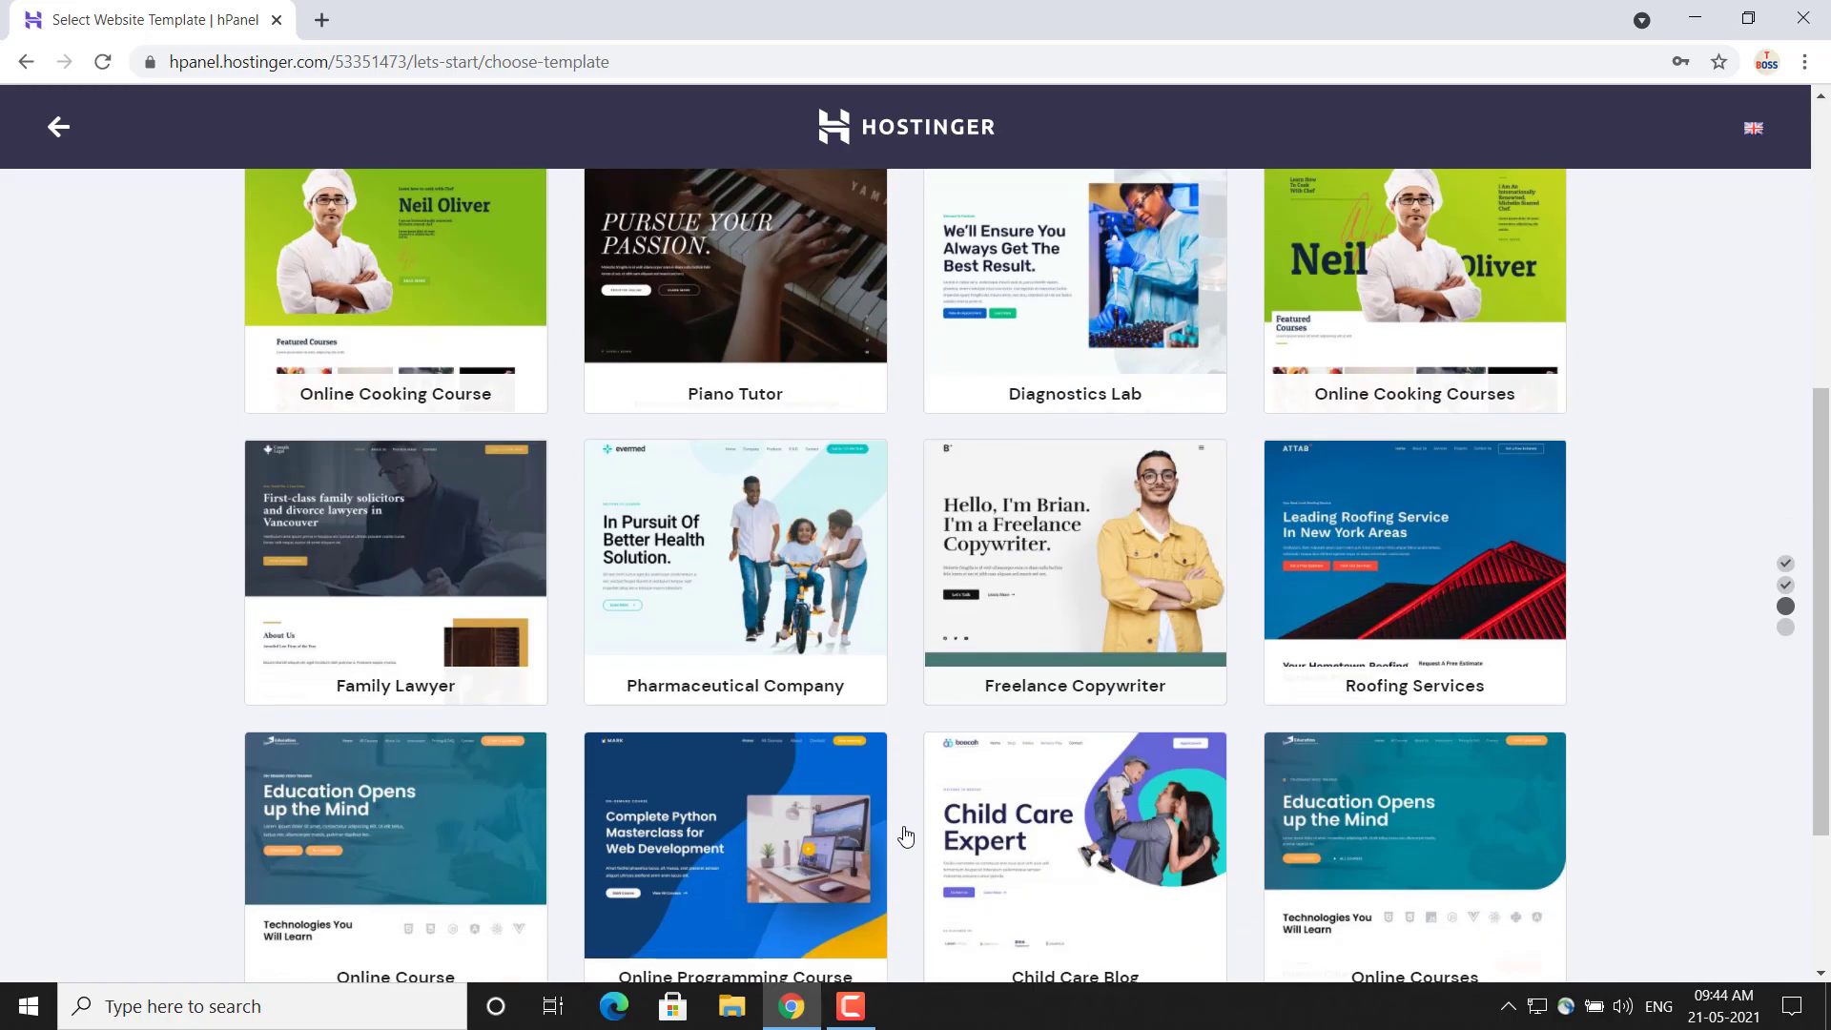
Preview the Online Programming Course template in its desktop, tablet and mobile layouts
mouse_move(824, 843)
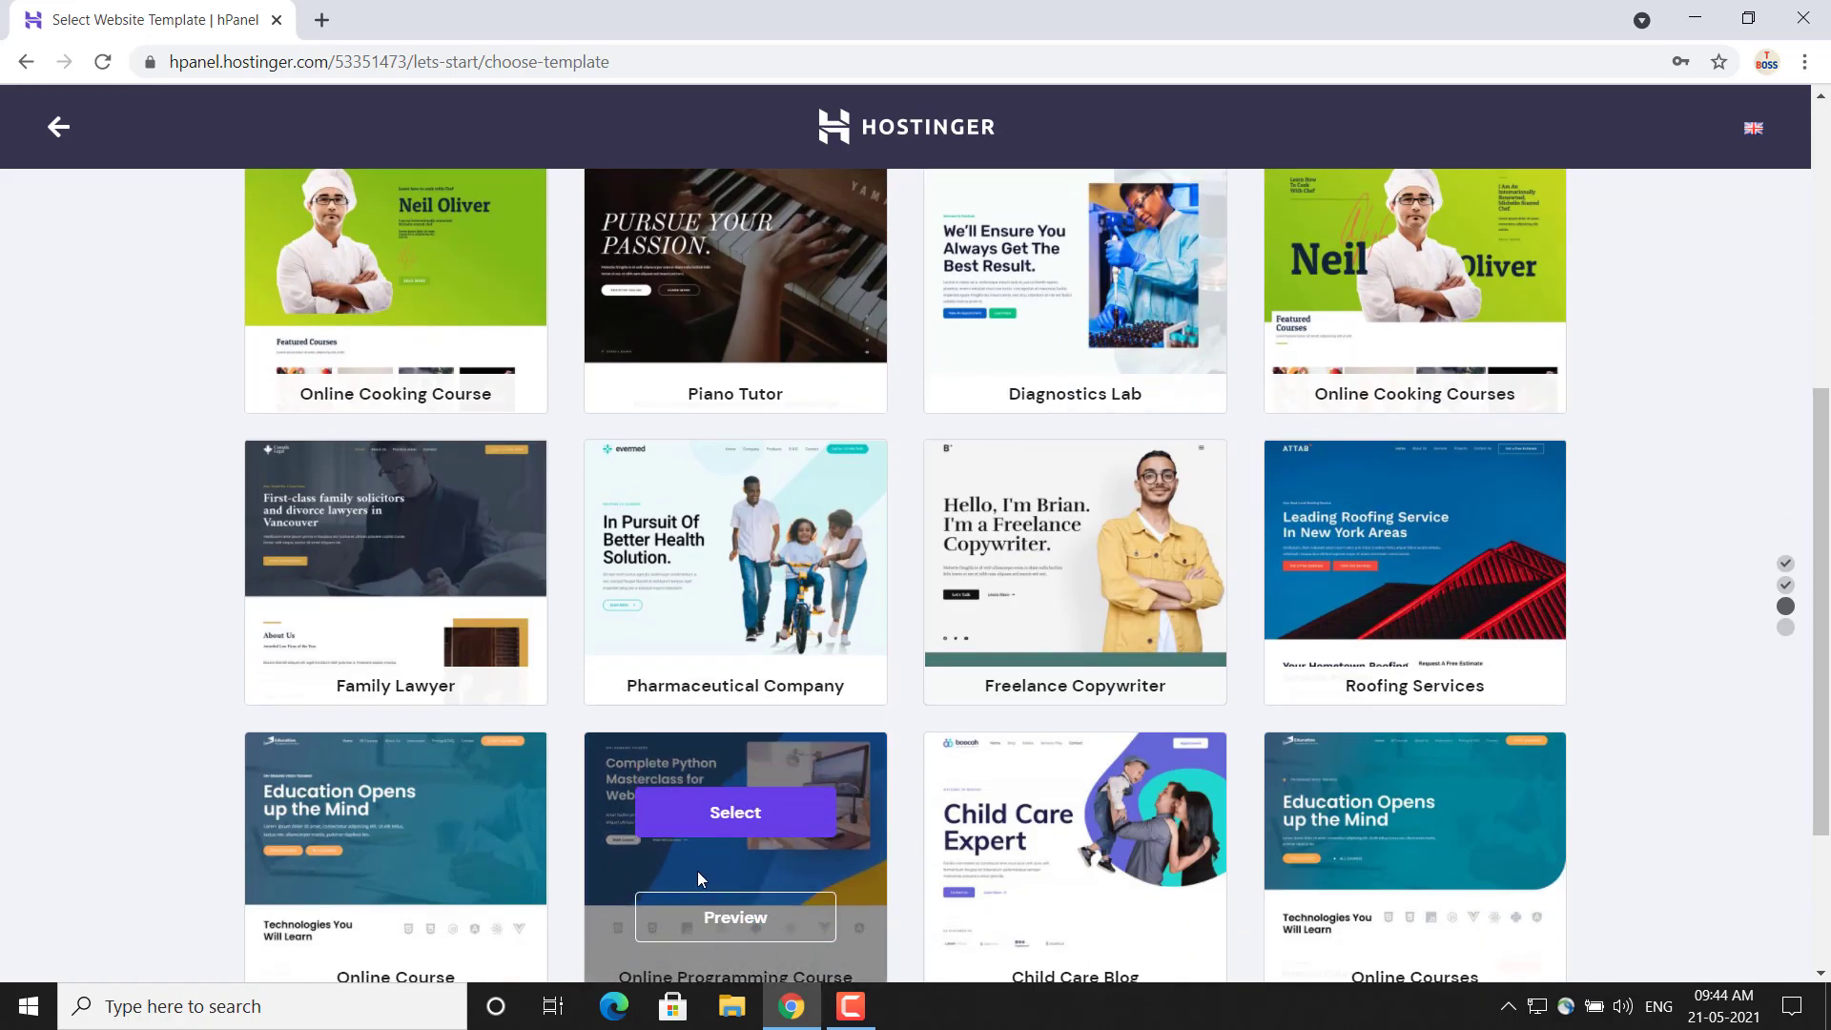
click(730, 921)
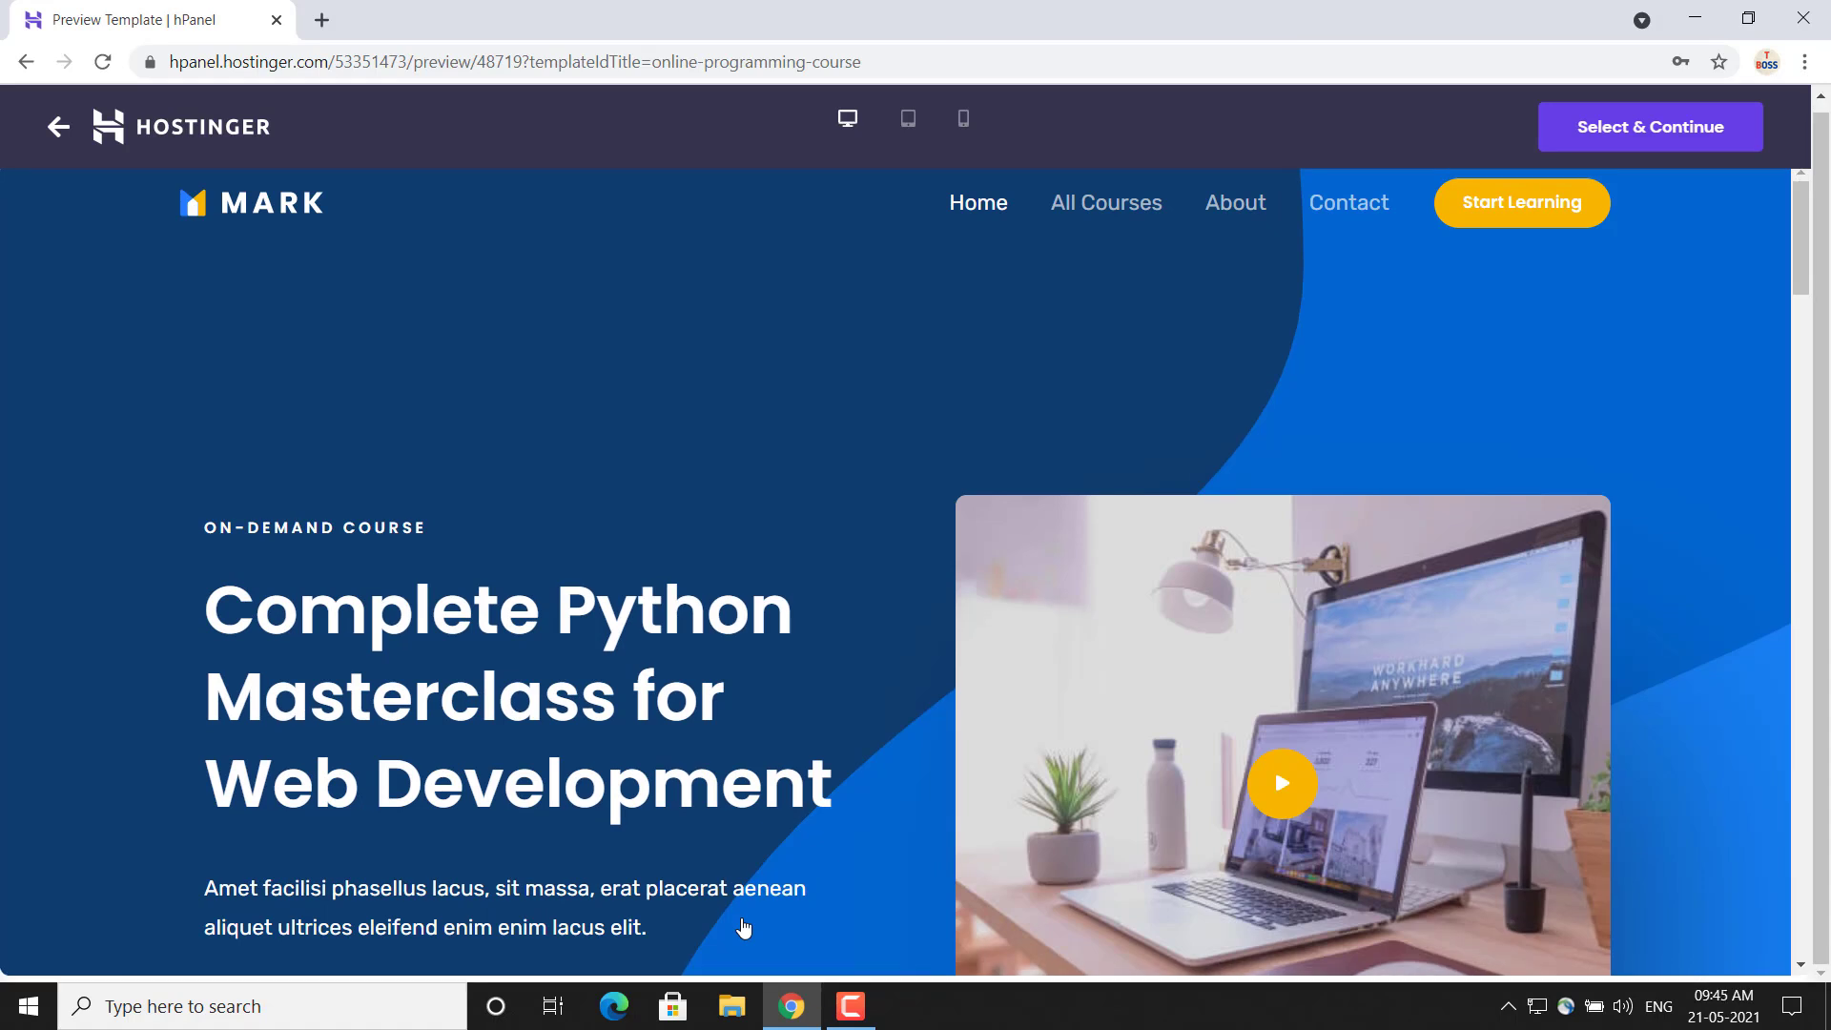
mouse_move(1803, 288)
mouse_down()
mouse_move(1819, 464)
mouse_move(1803, 251)
mouse_up()
click(907, 120)
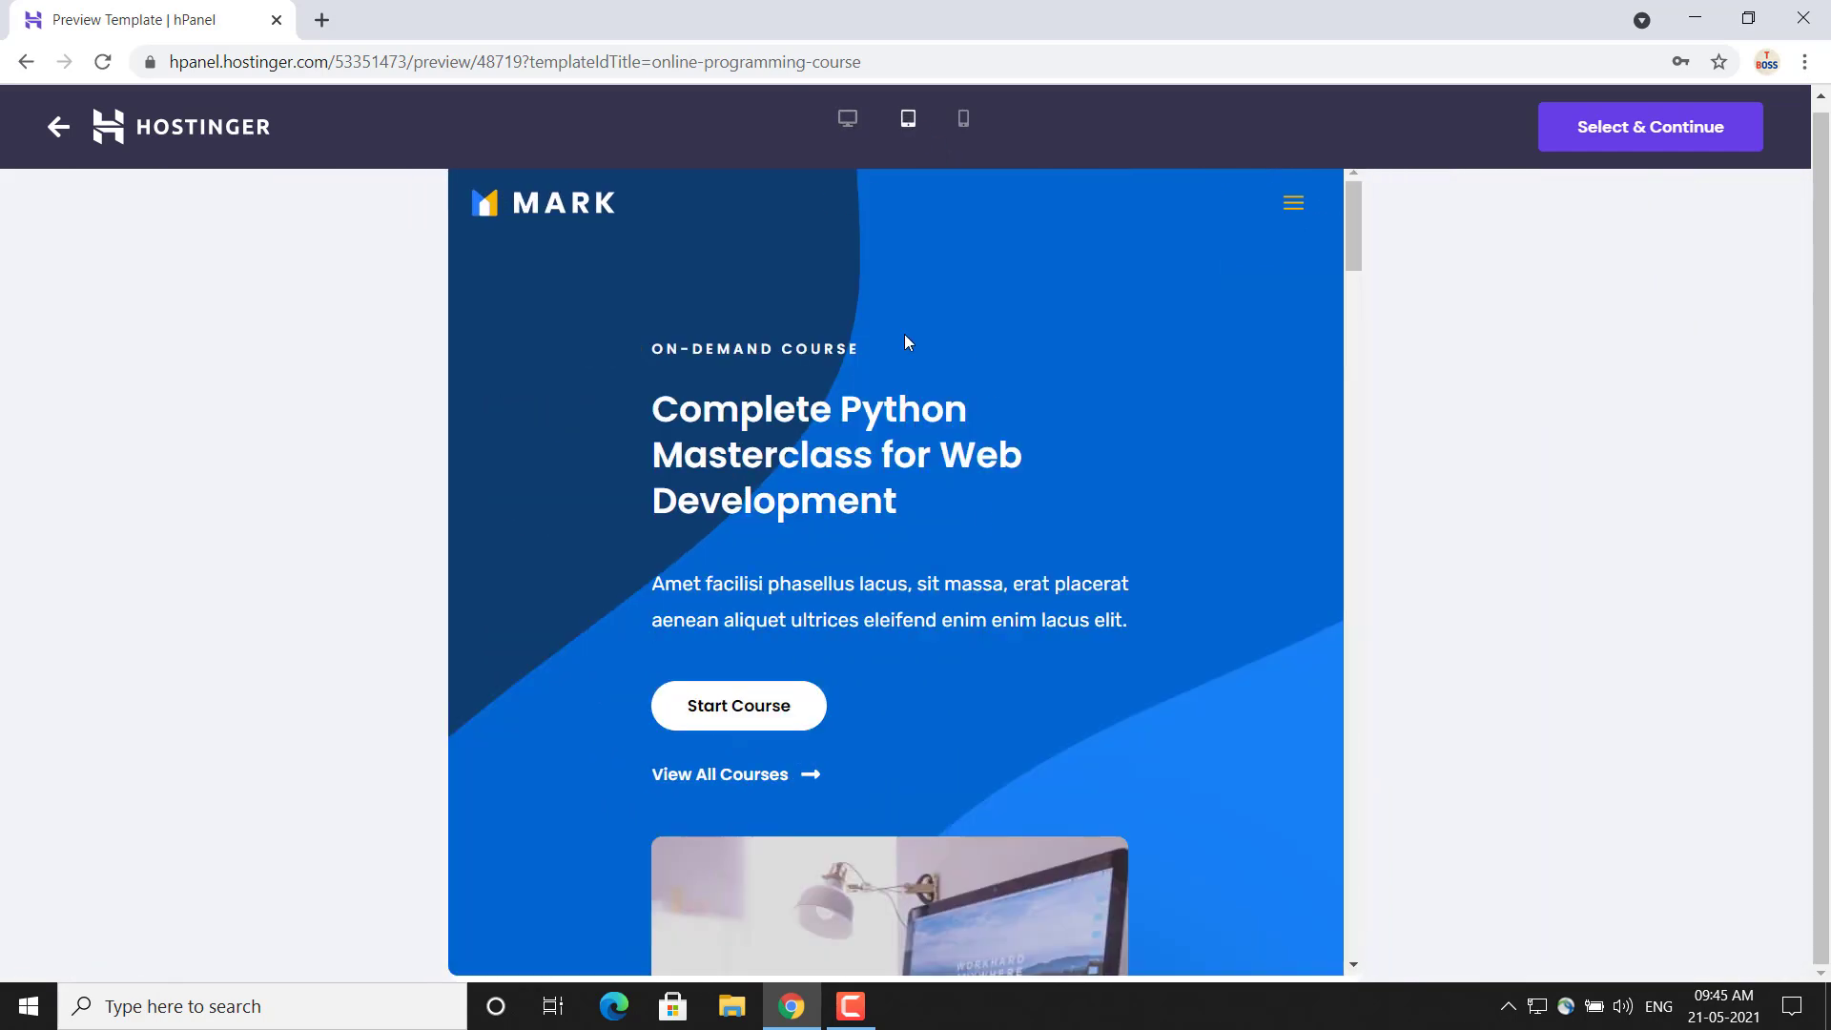
click(964, 122)
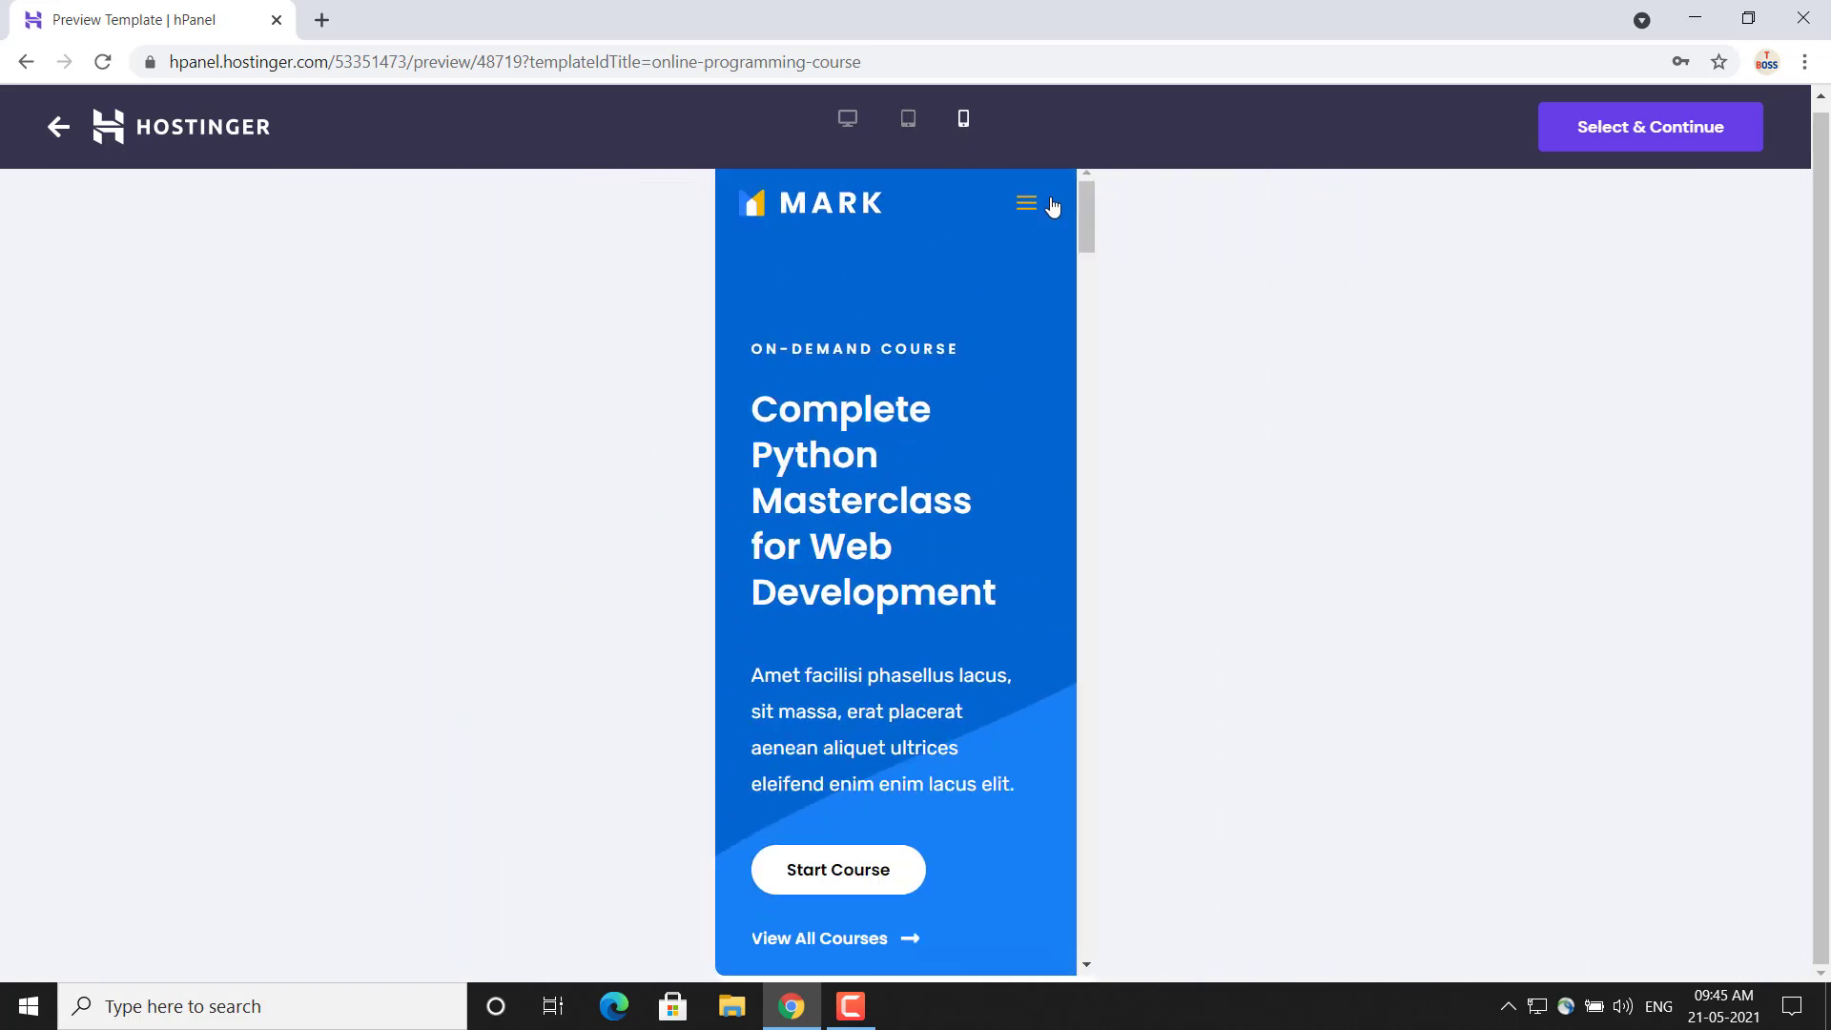
mouse_move(1093, 218)
mouse_down()
mouse_move(1094, 368)
mouse_move(1089, 191)
mouse_up()
Use the previewed Online Programming Course template for the website and finish the setup
click(1644, 143)
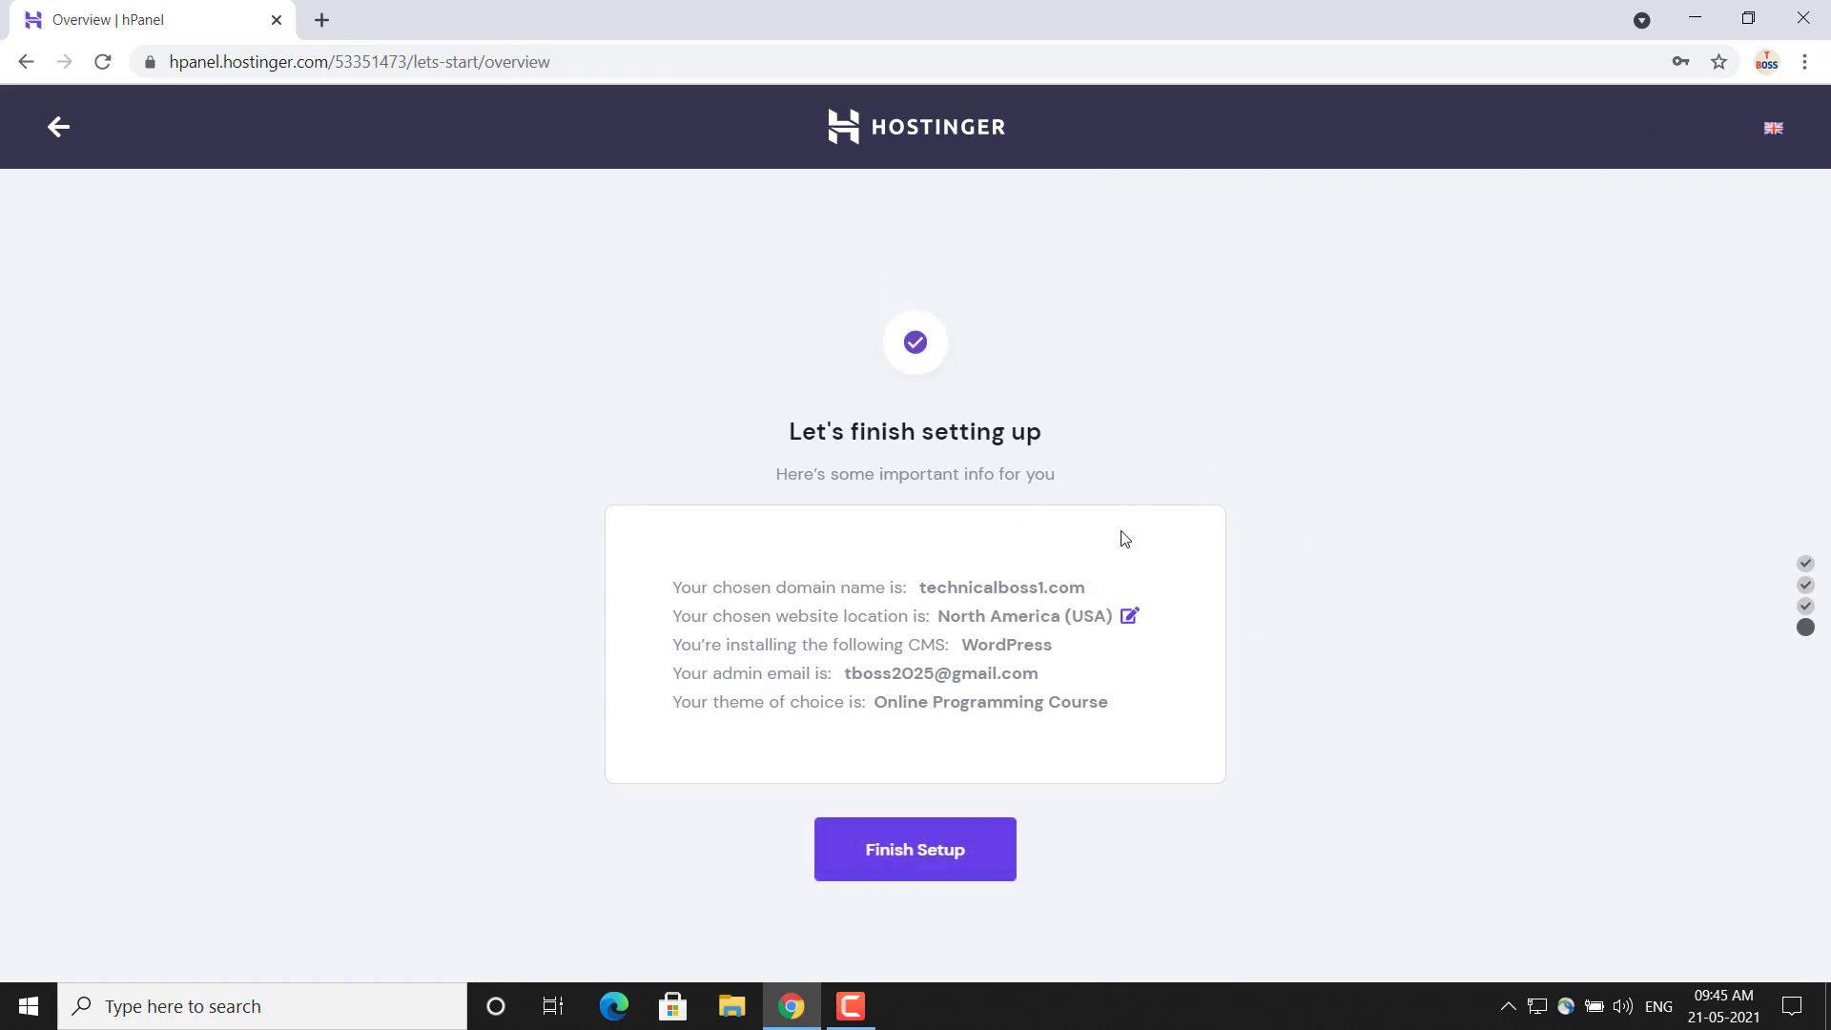
click(932, 861)
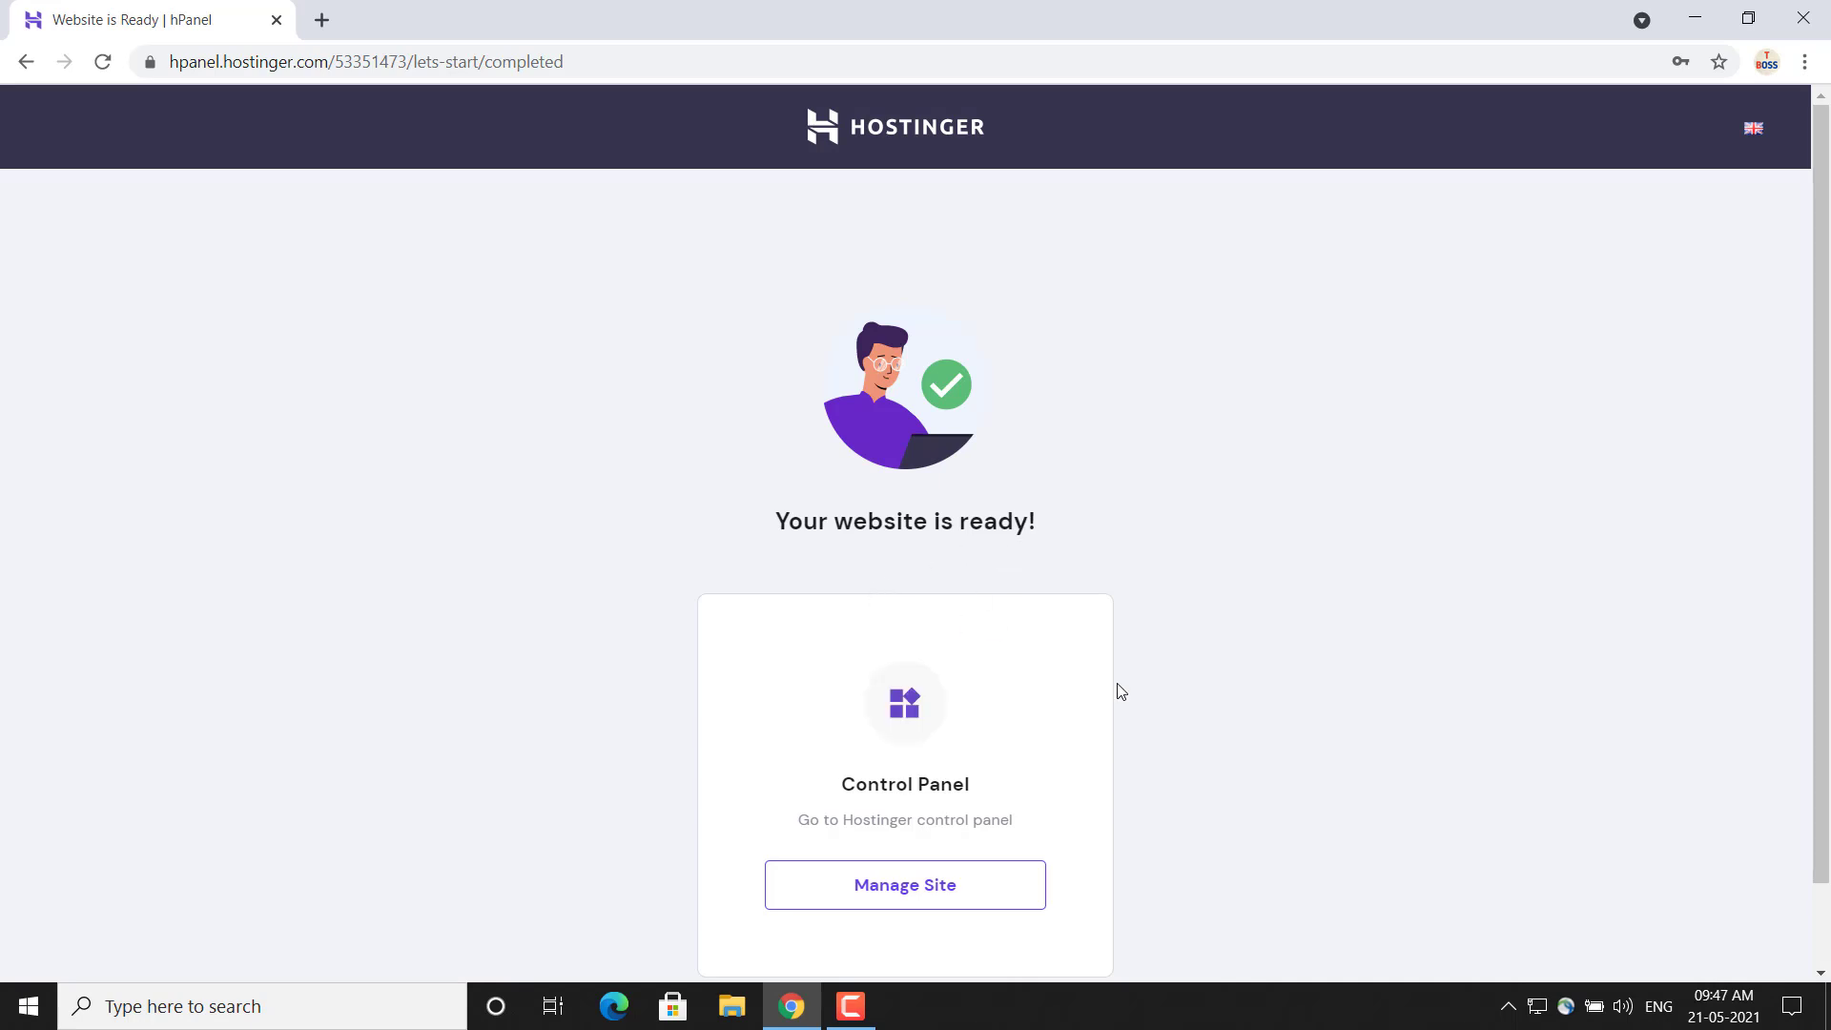
scroll(1430, 562, down, 1)
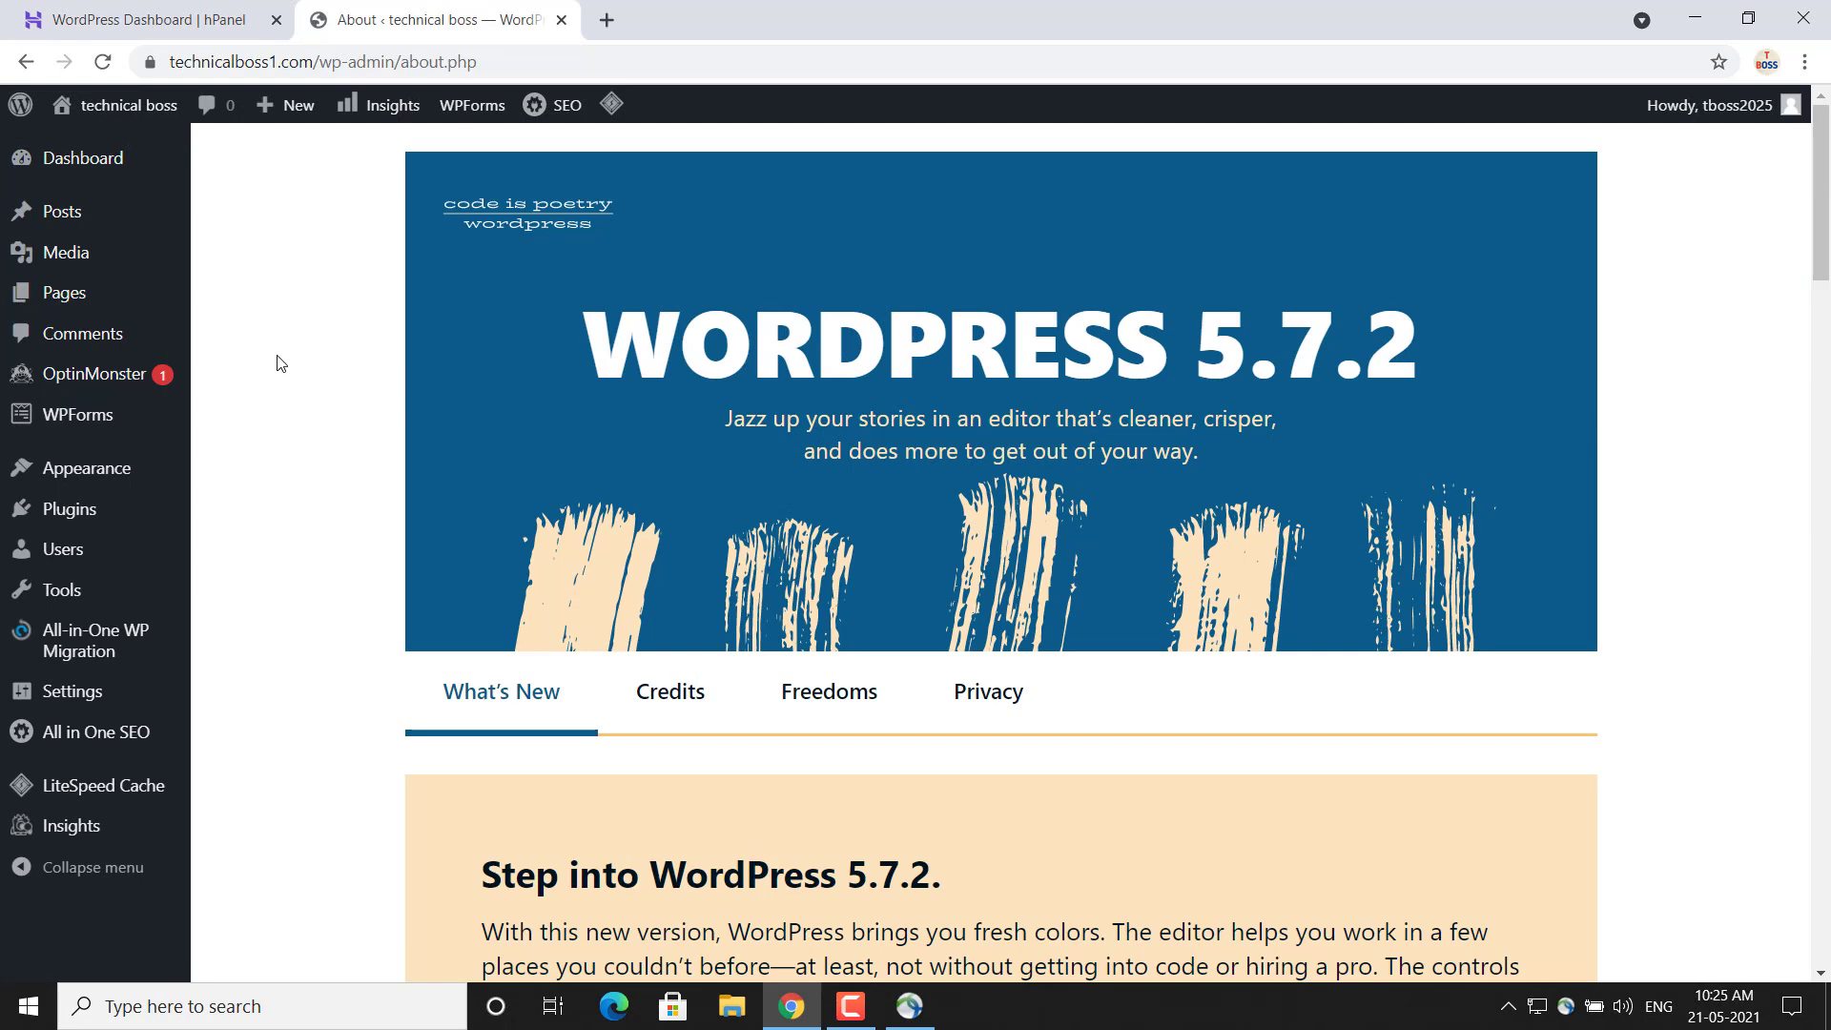
Visit the live technicalboss1.com site from the WordPress admin and compare it with the hPanel WordPress dashboard
mouse_move(100, 112)
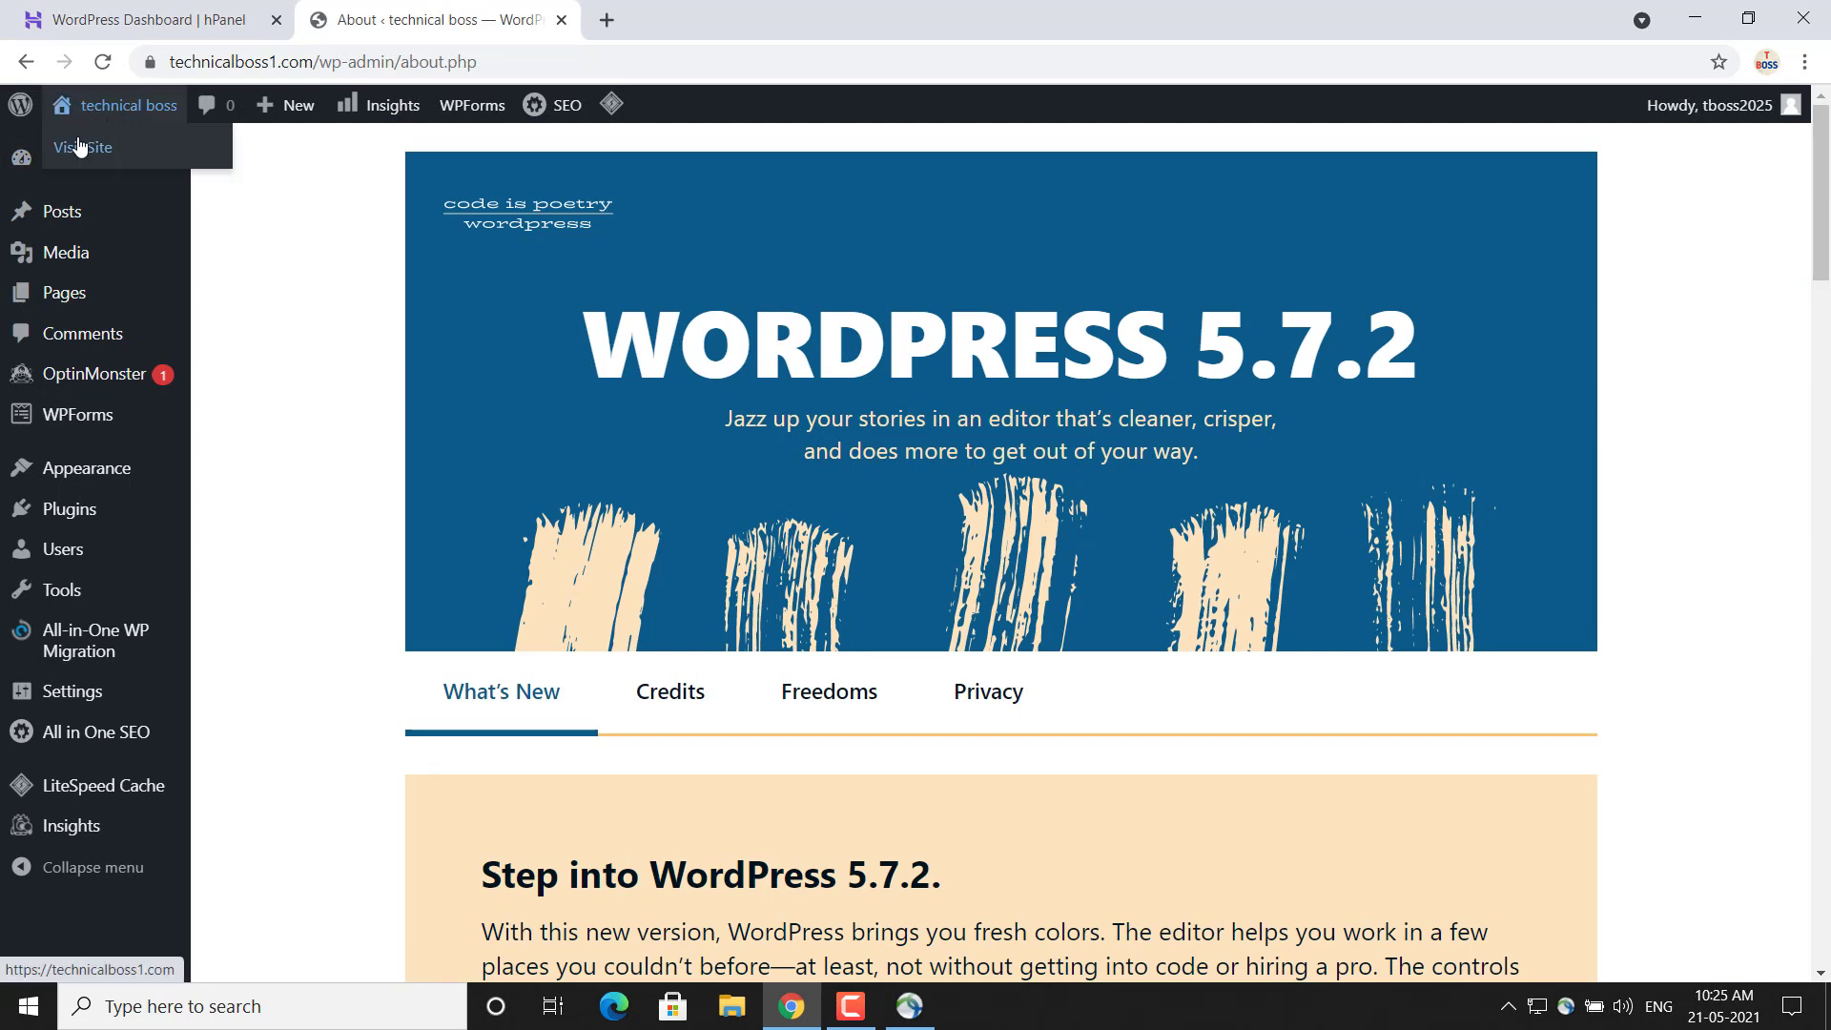
click(79, 149)
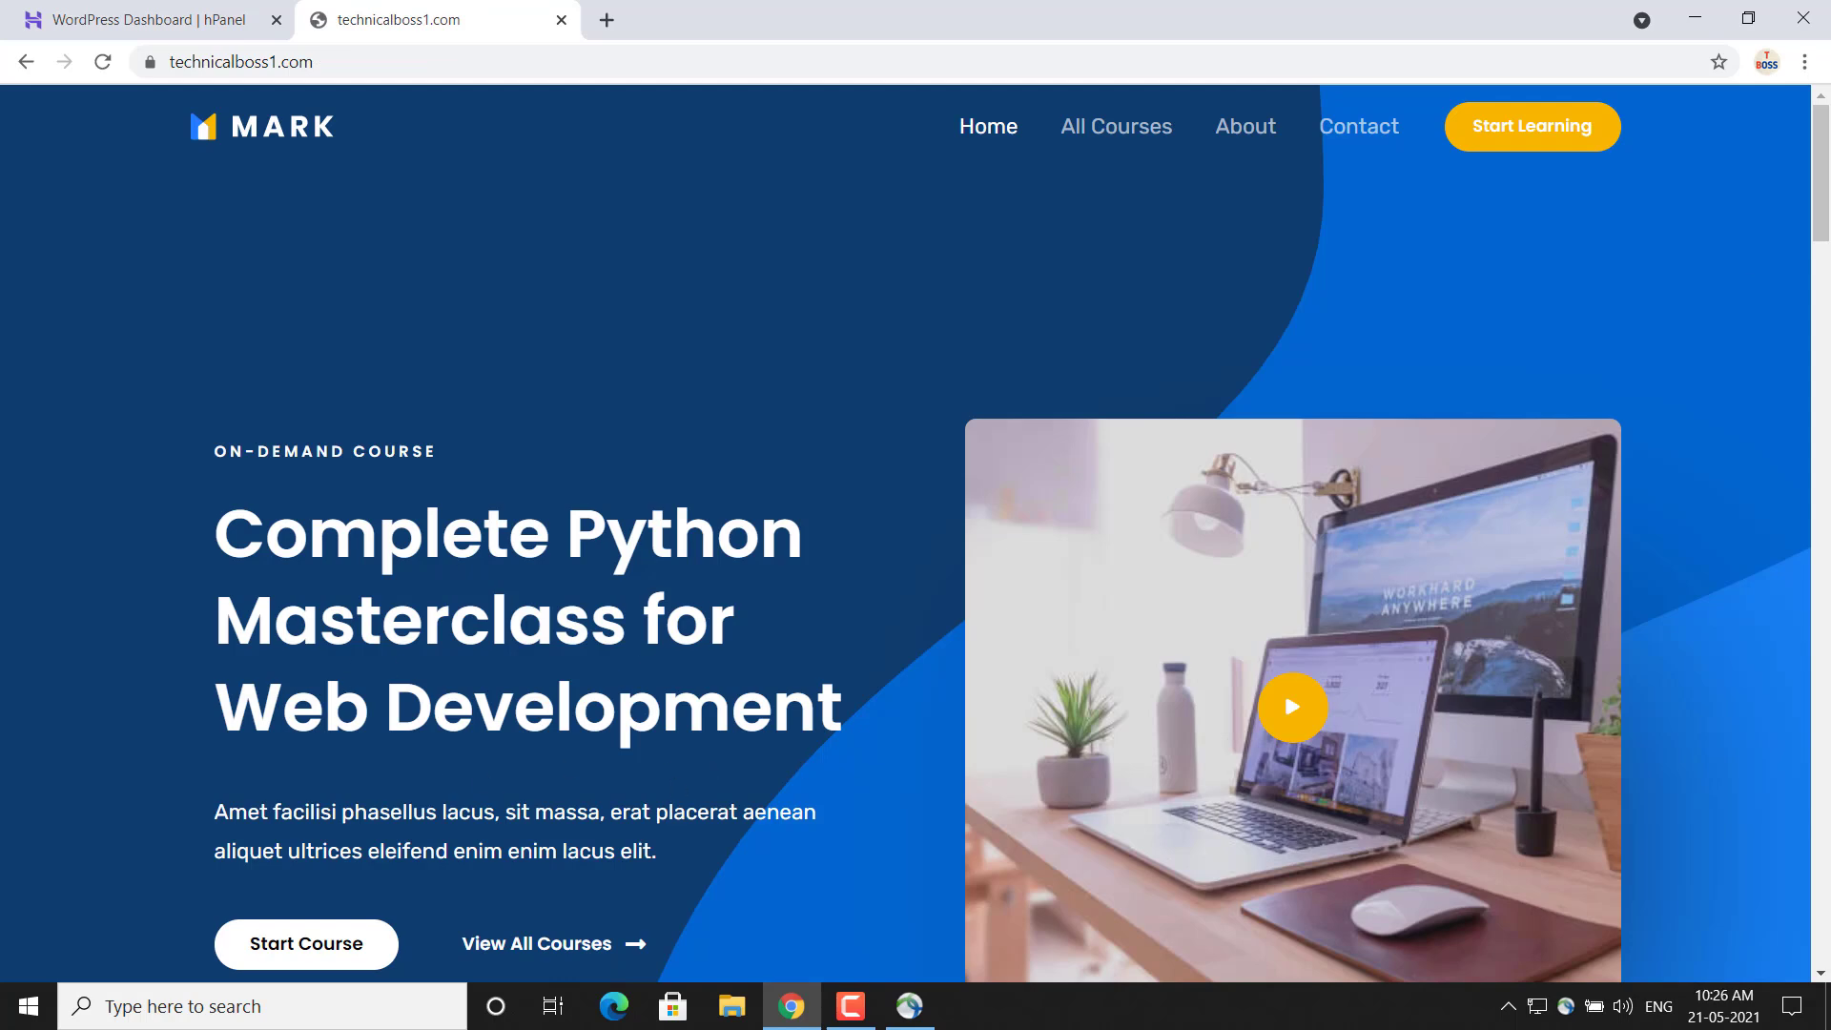
drag(1823, 164, 1821, 109)
click(115, 20)
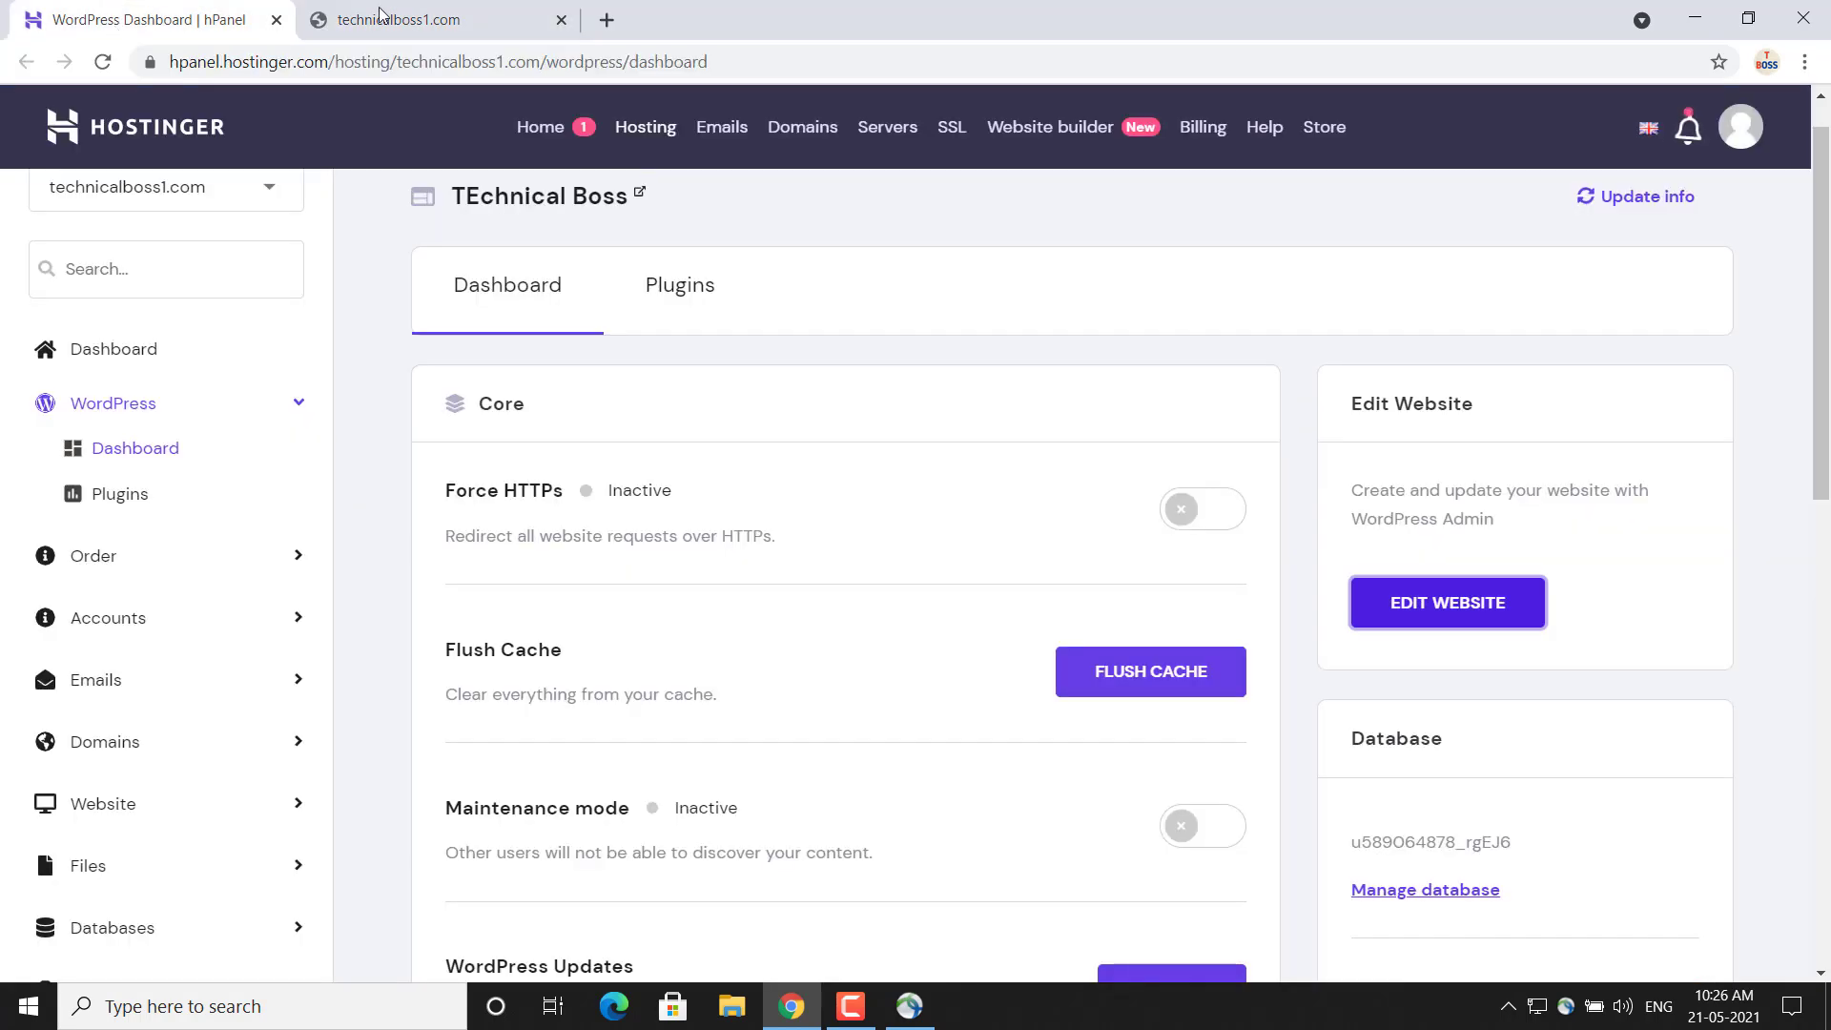
click(329, 15)
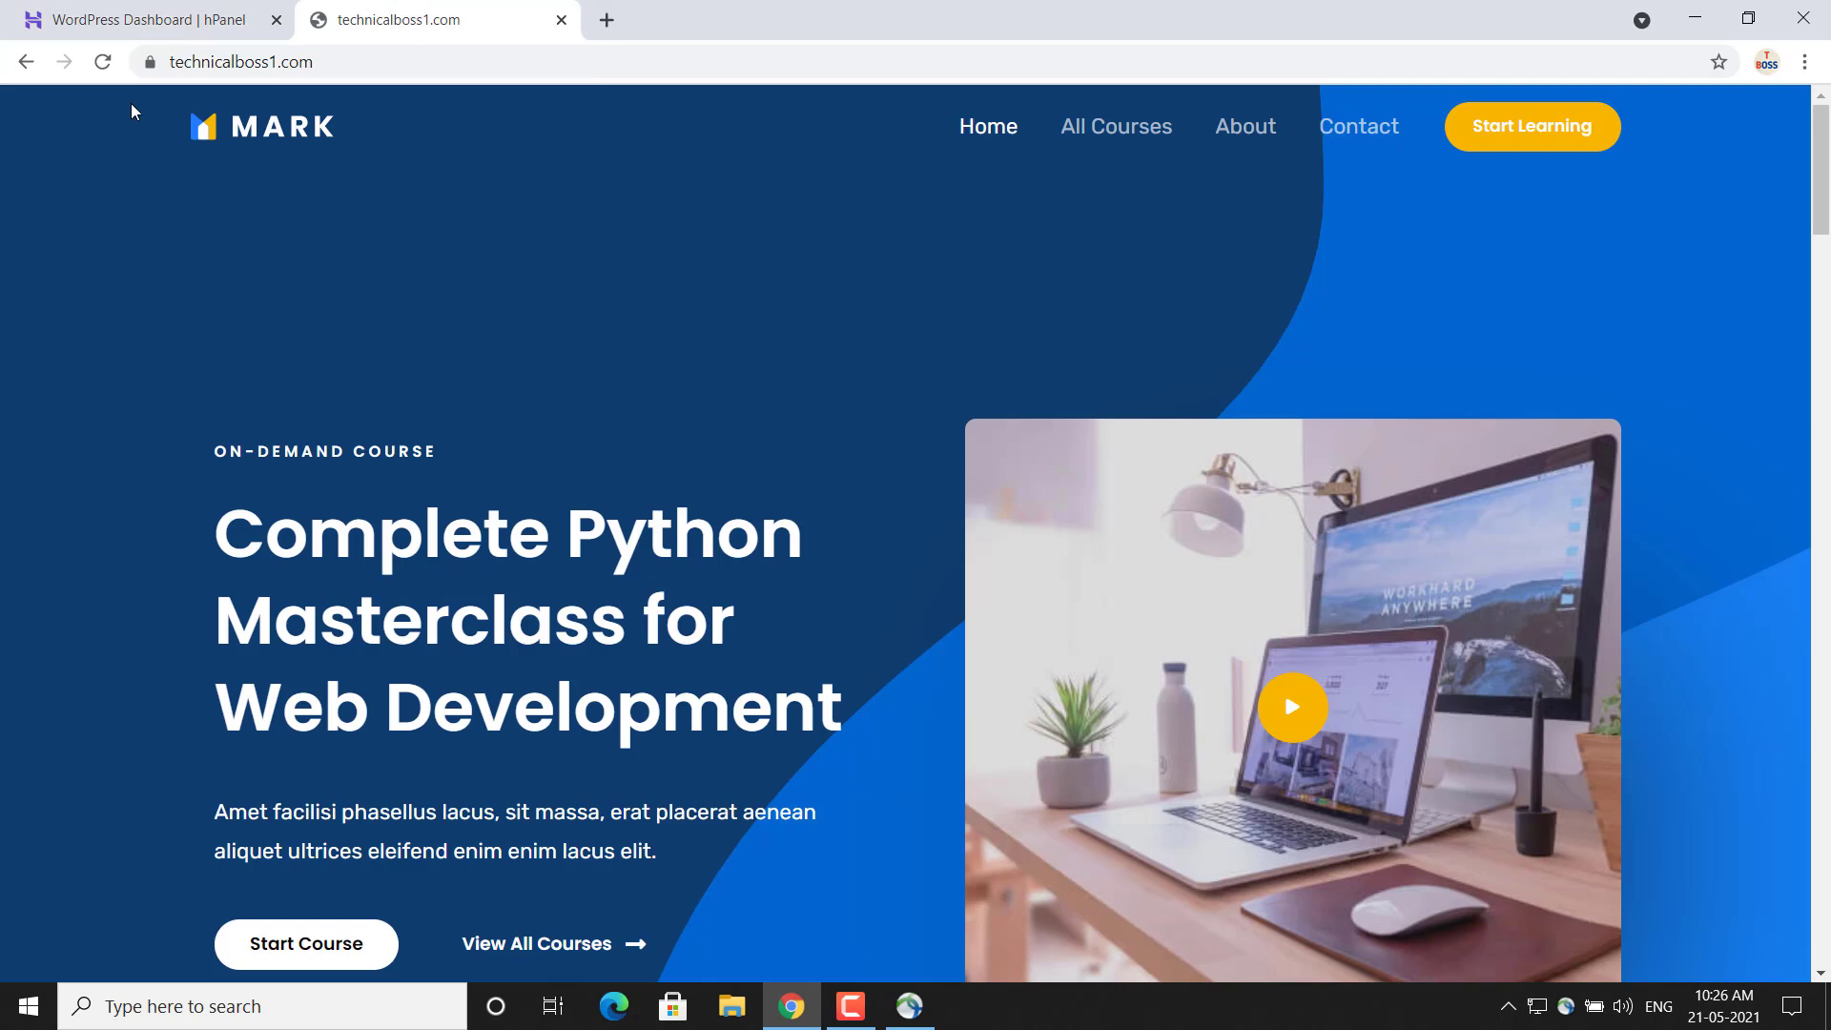
Go back to the WordPress admin Dashboard and view the site customizer from there
click(25, 63)
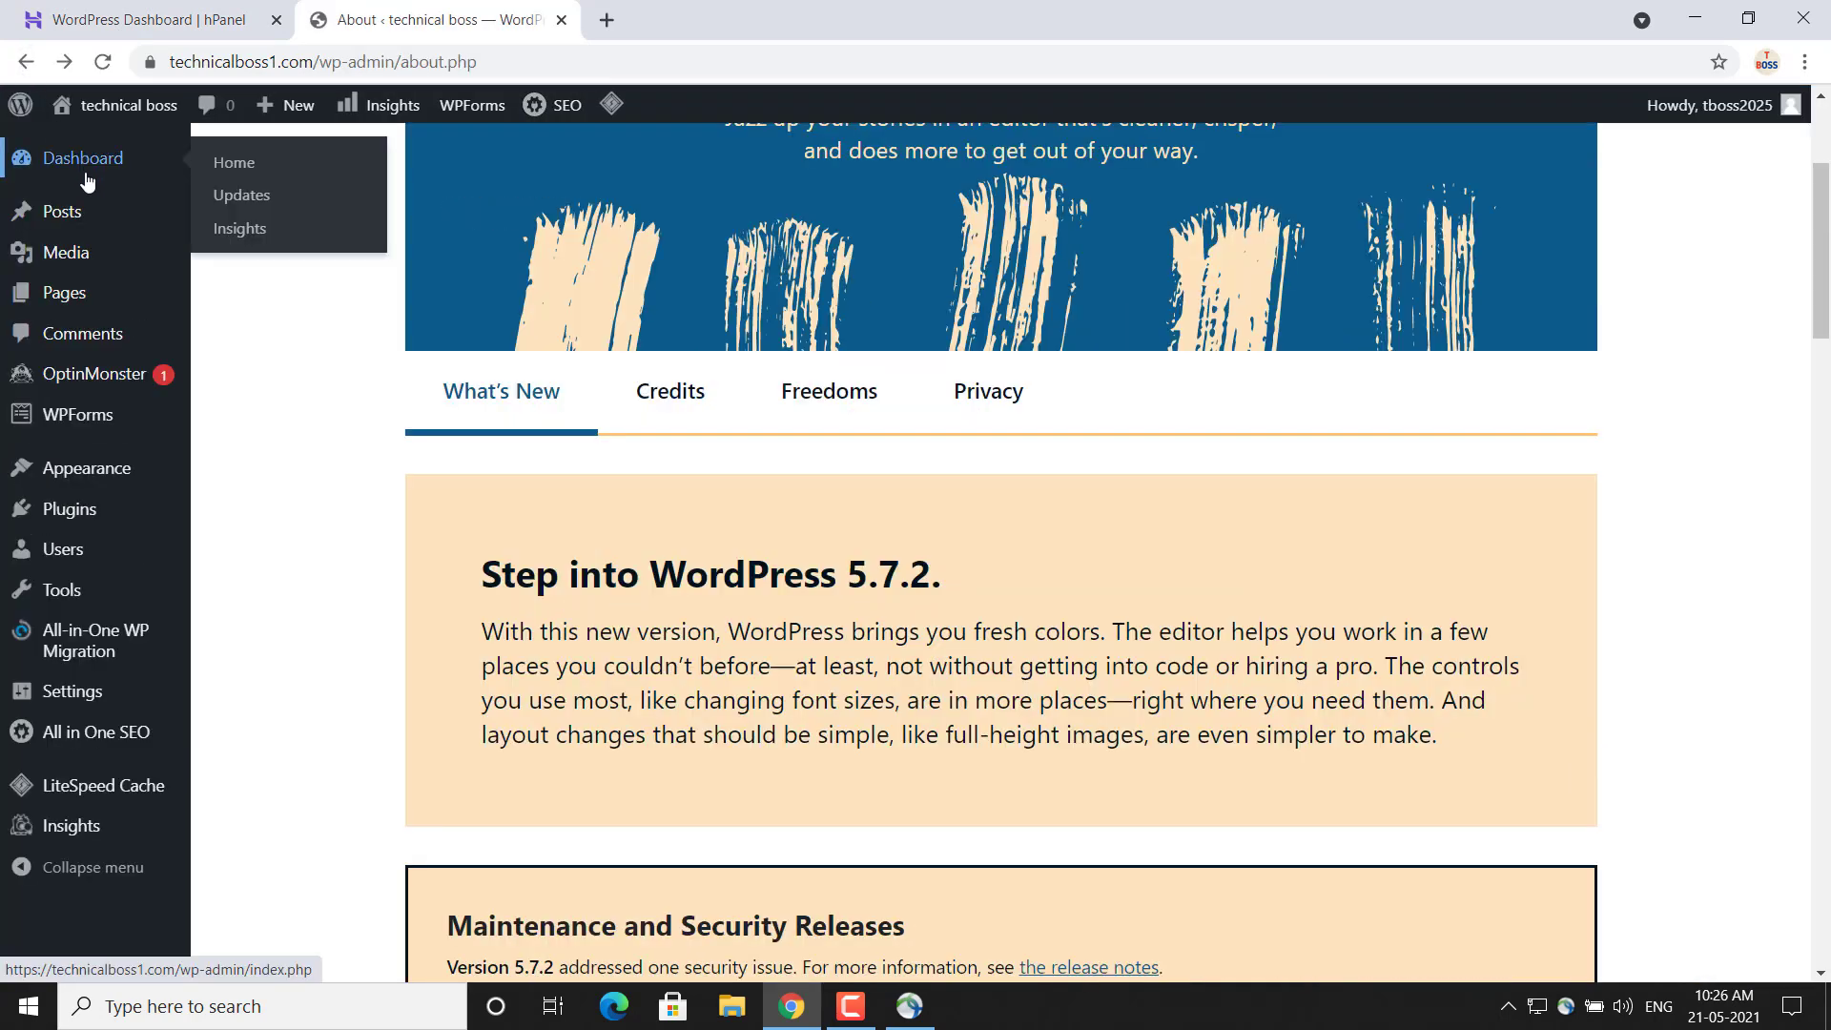
mouse_move(72, 217)
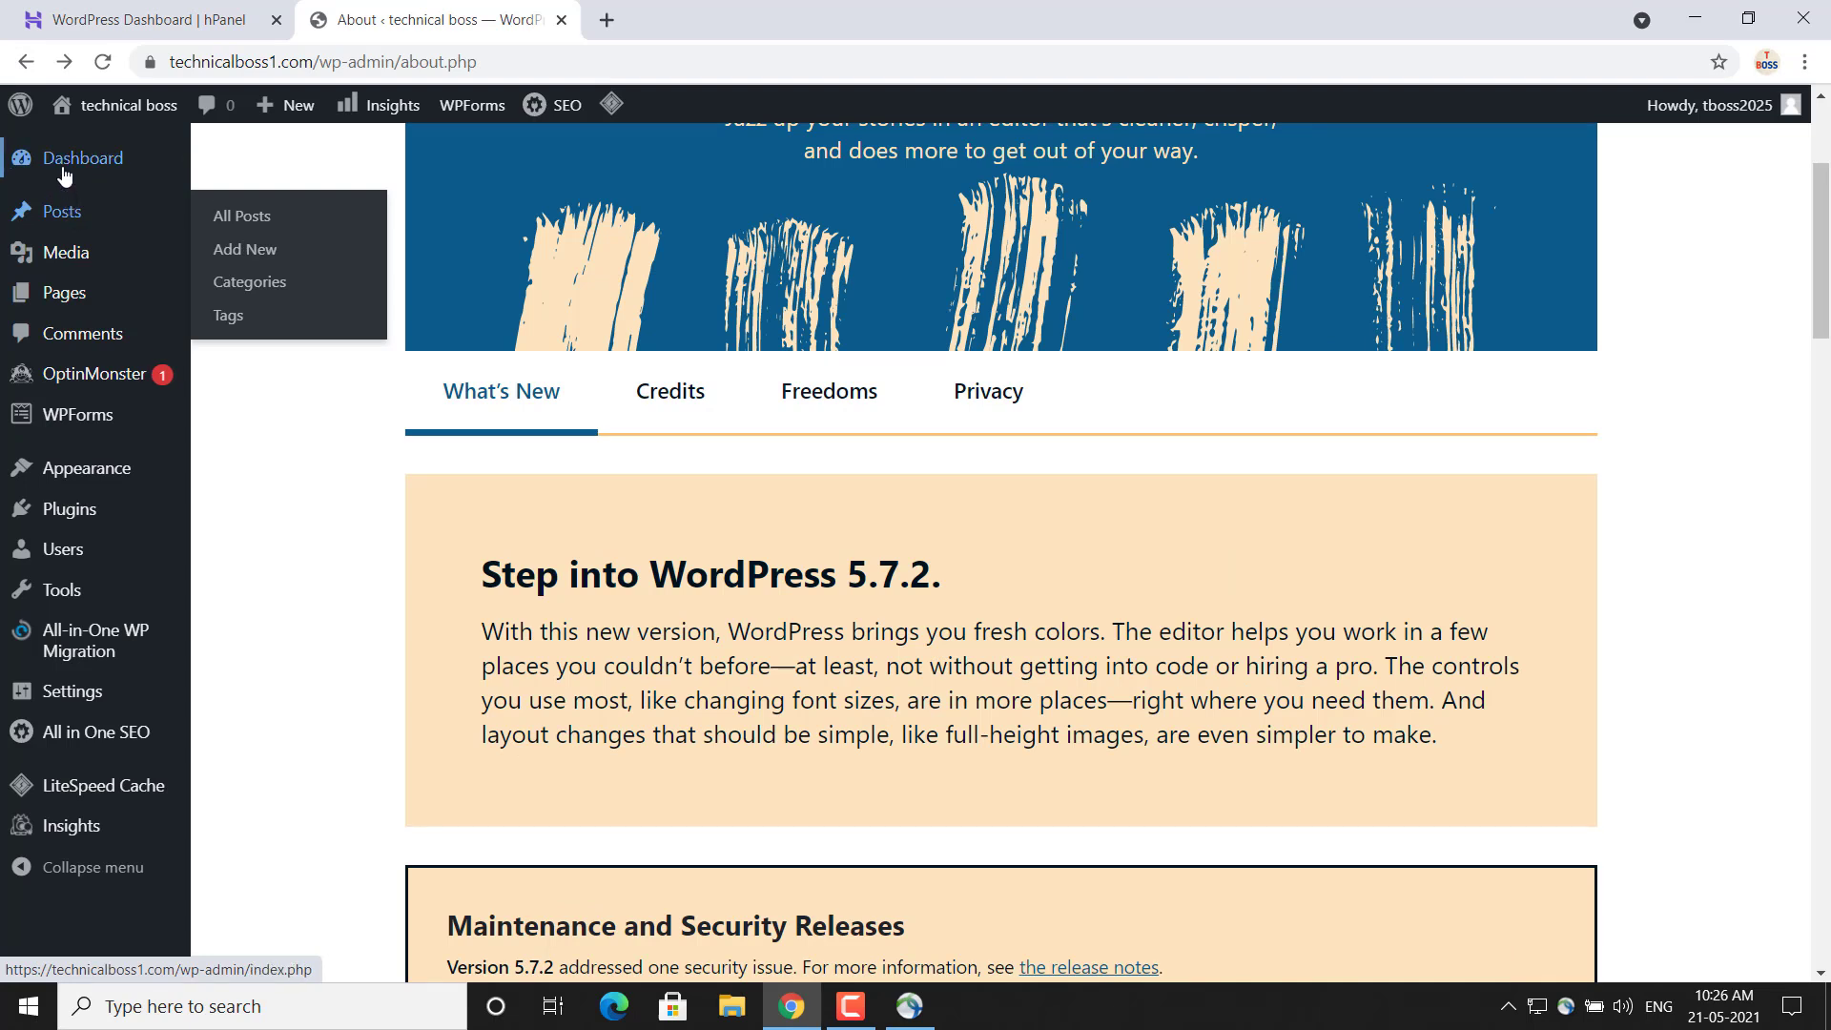
mouse_move(64, 176)
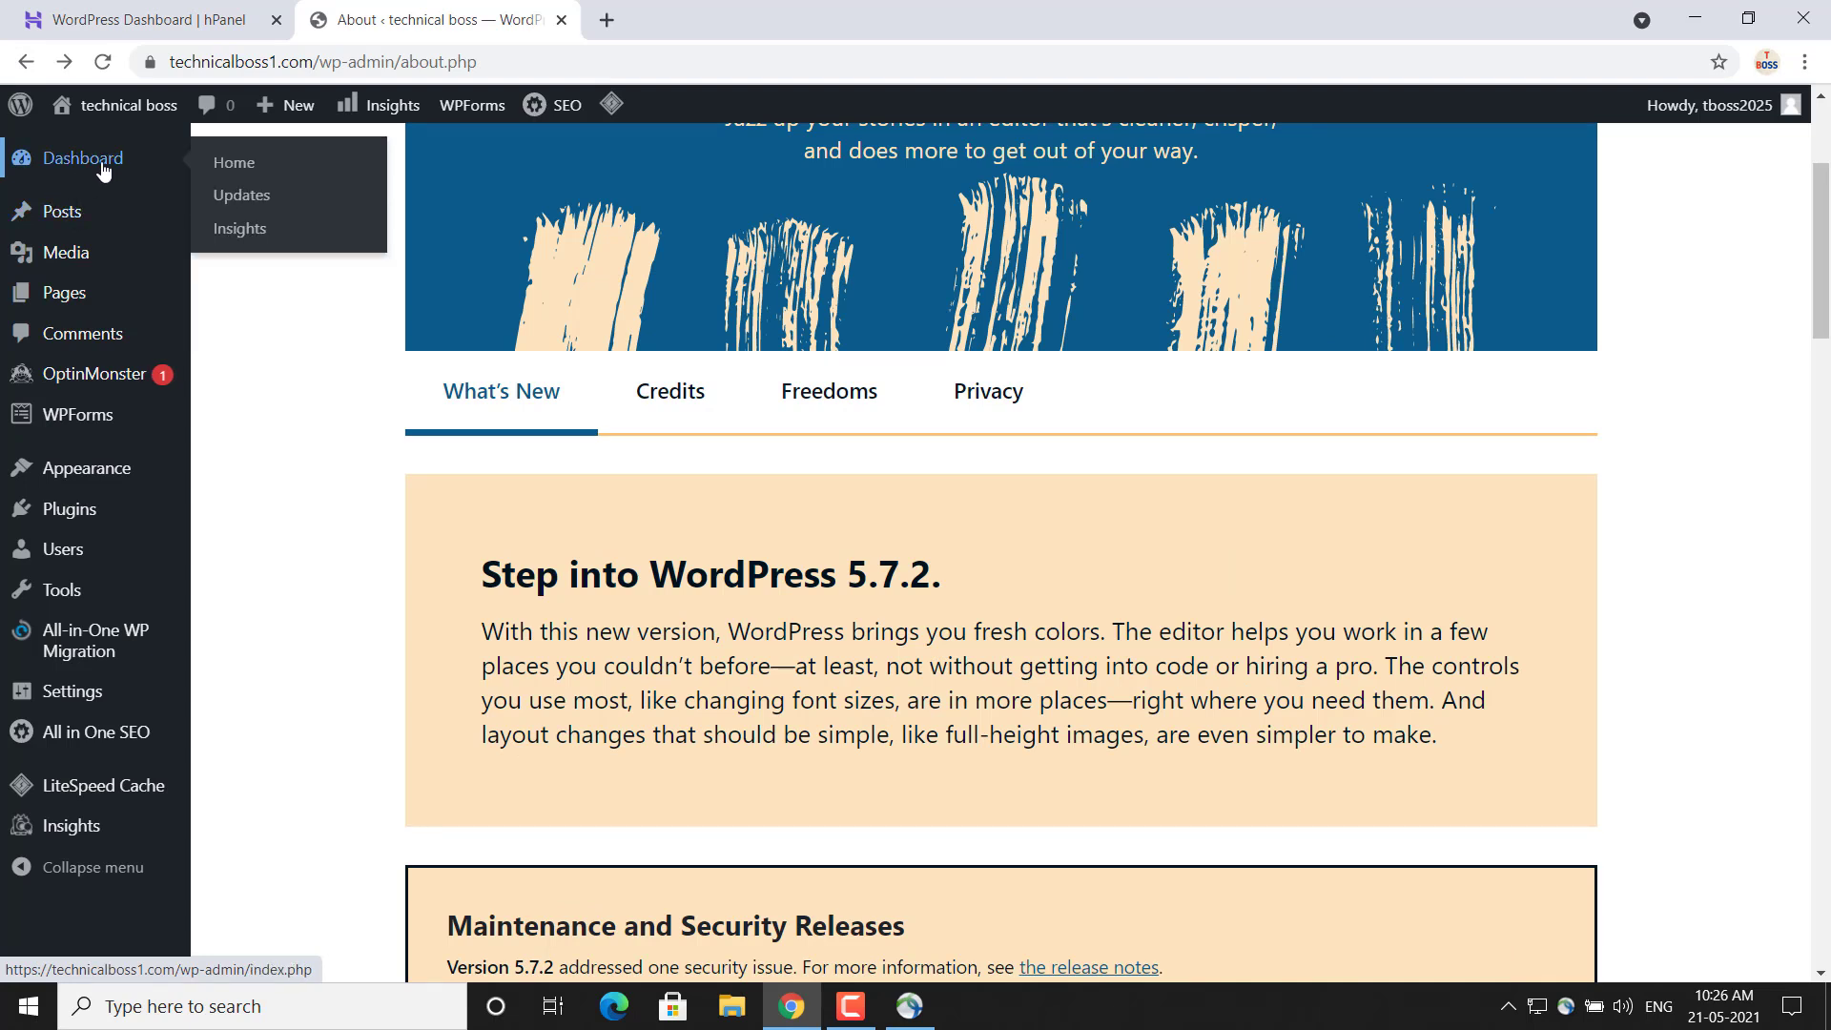
mouse_move(300, 108)
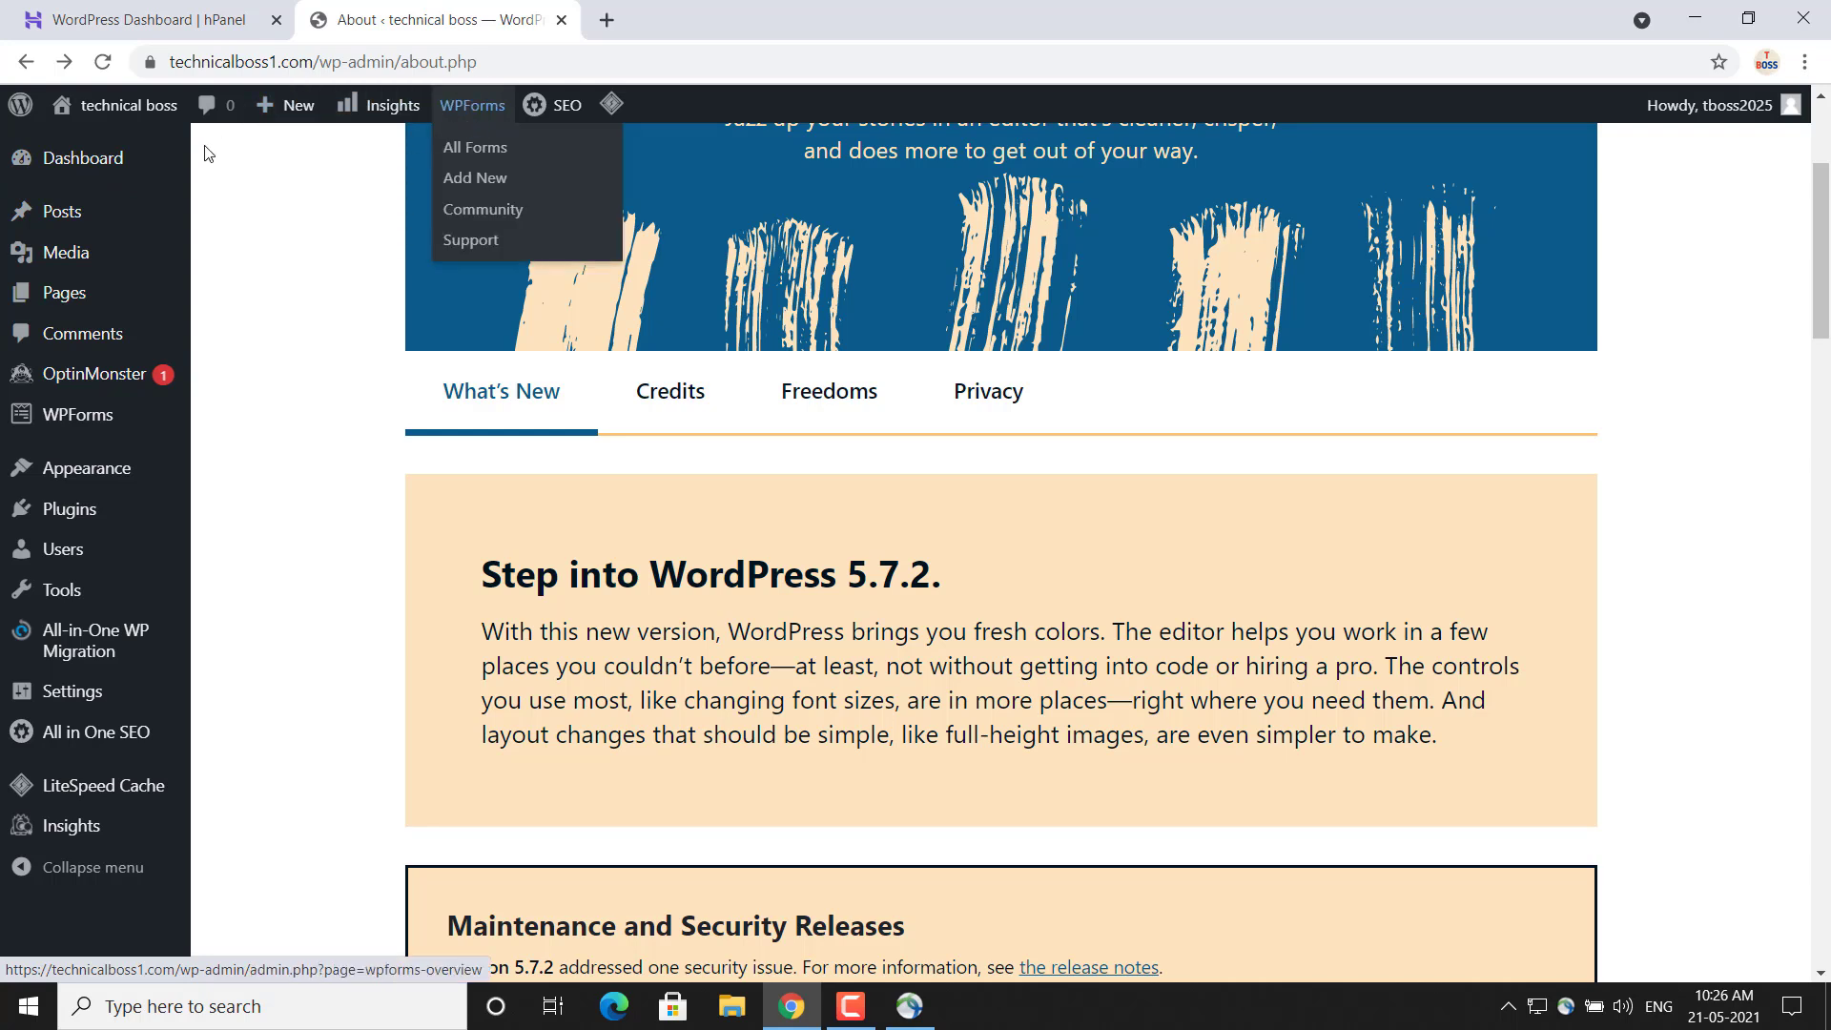
mouse_move(81, 284)
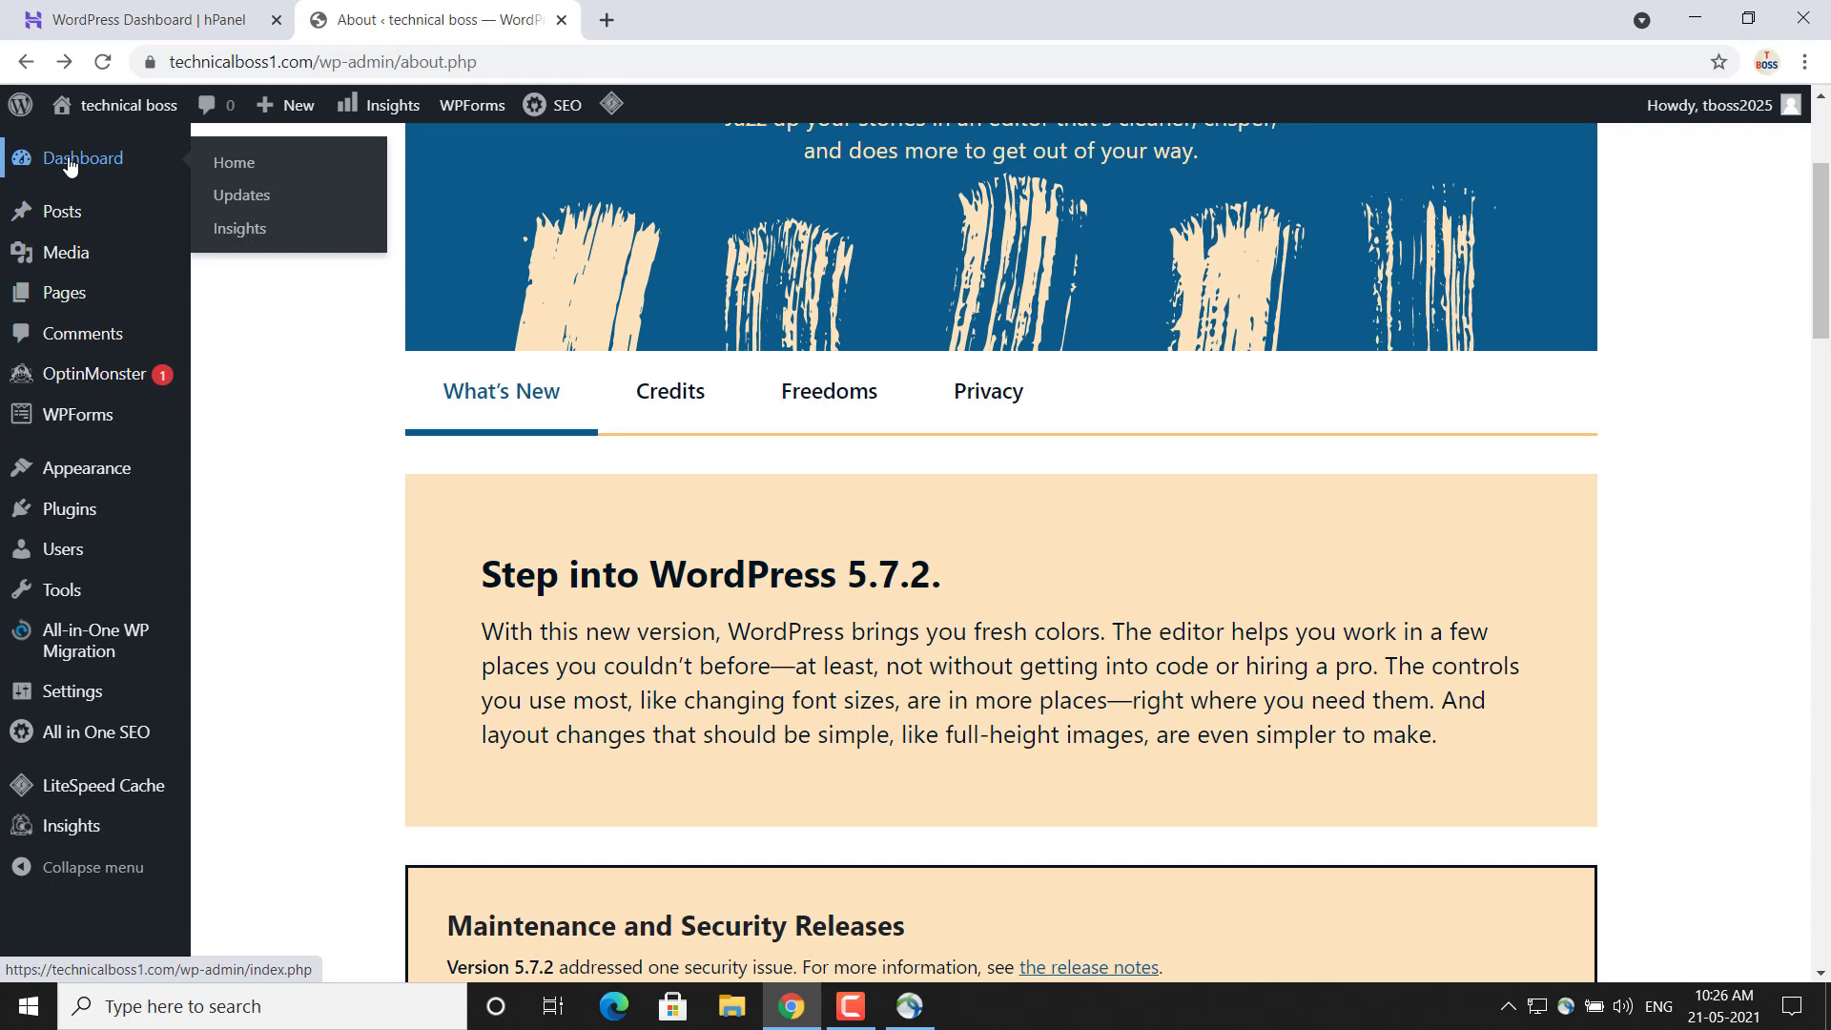
click(69, 166)
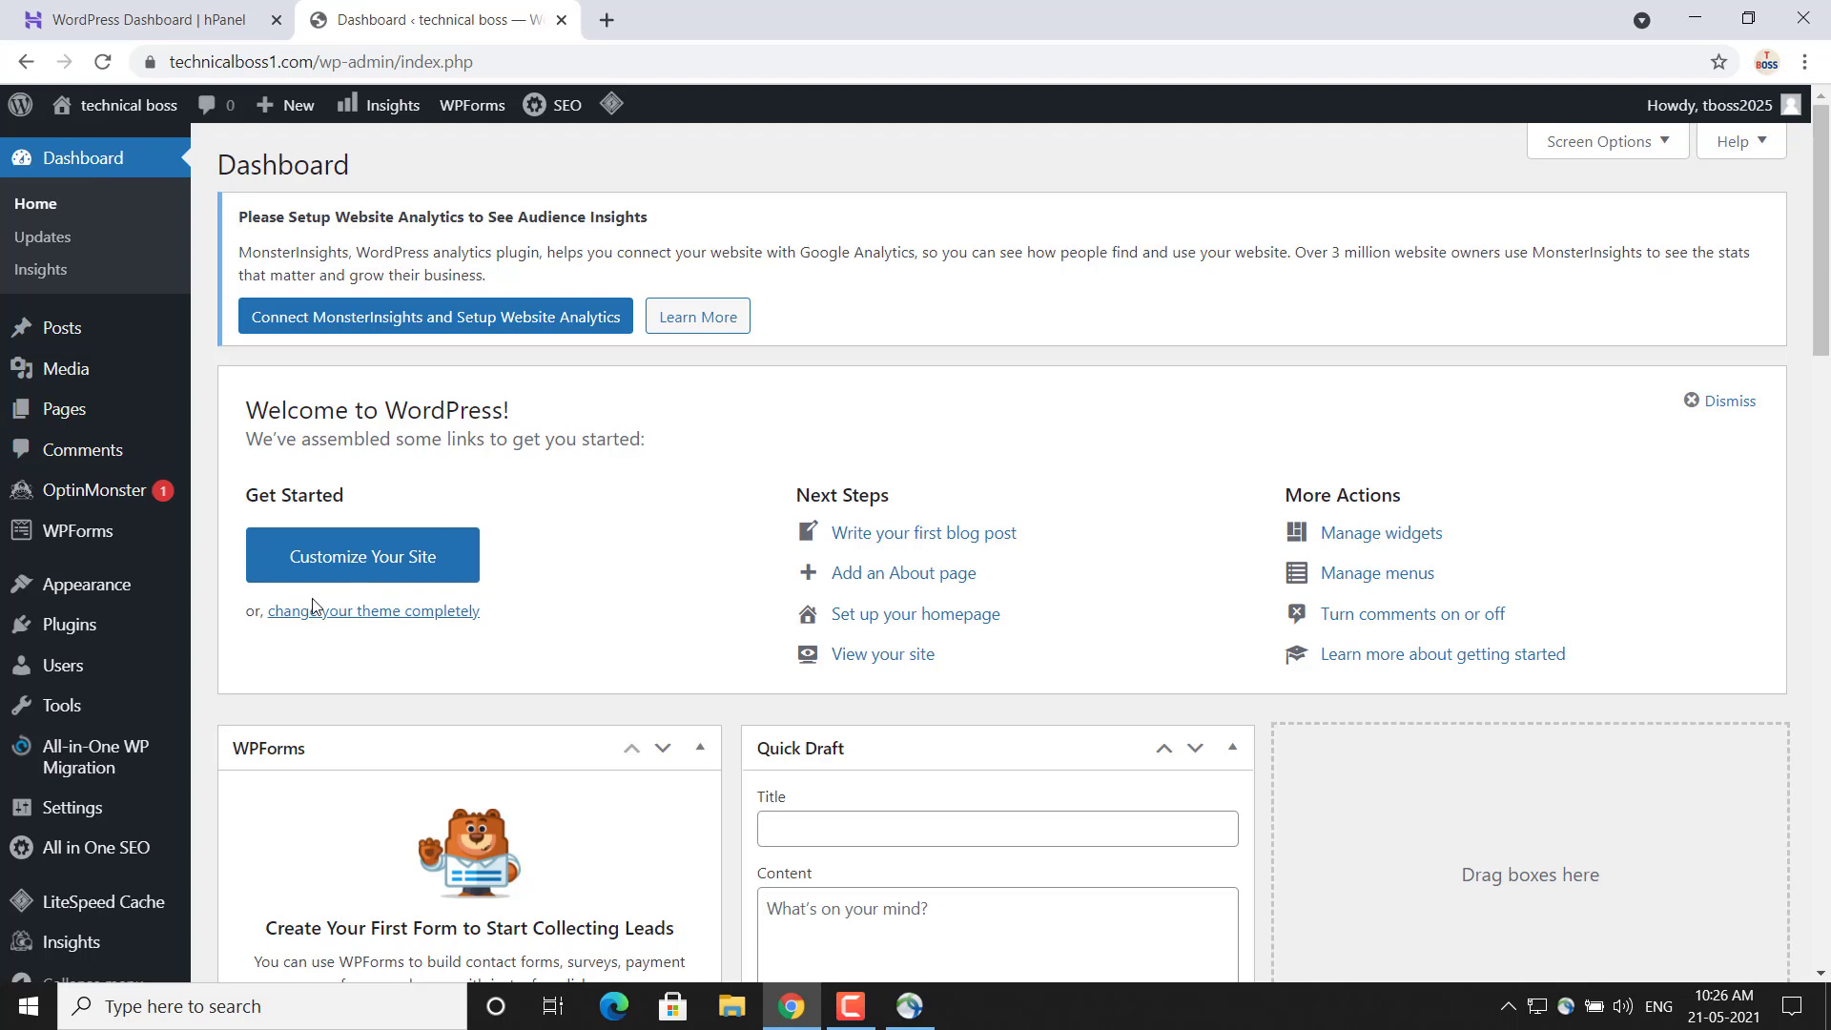
click(388, 562)
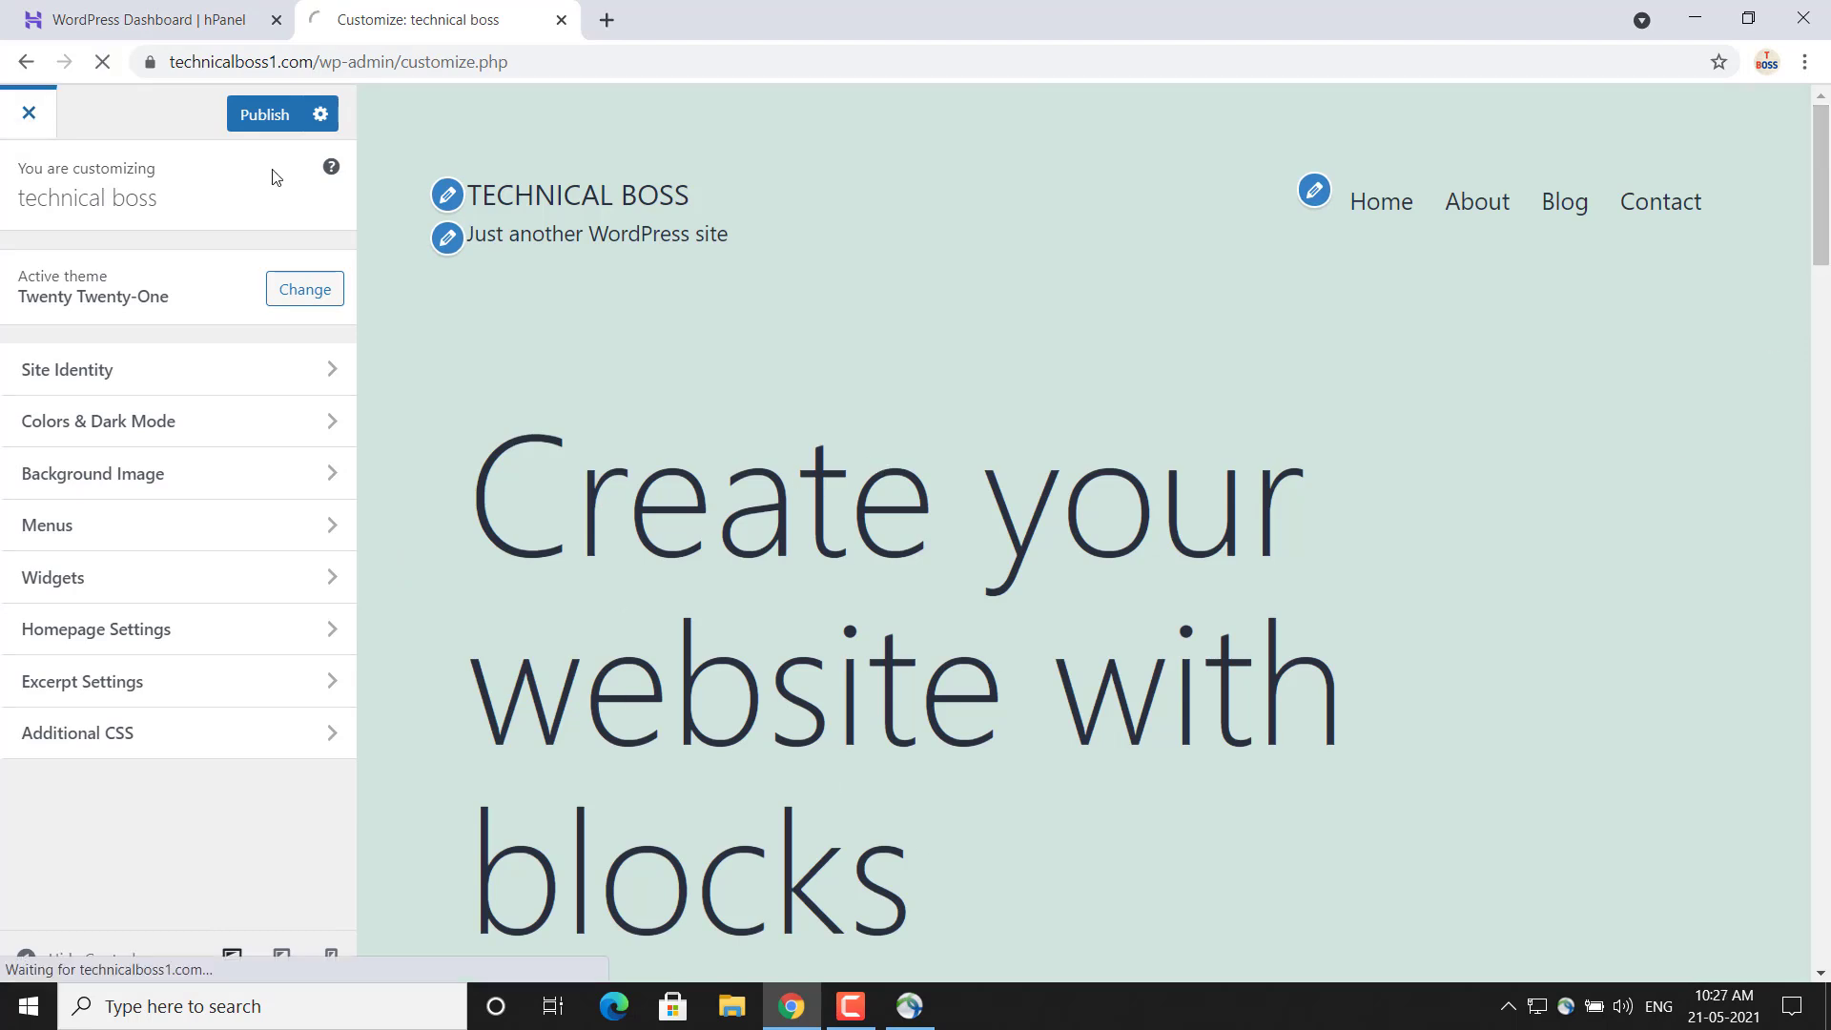
click(27, 67)
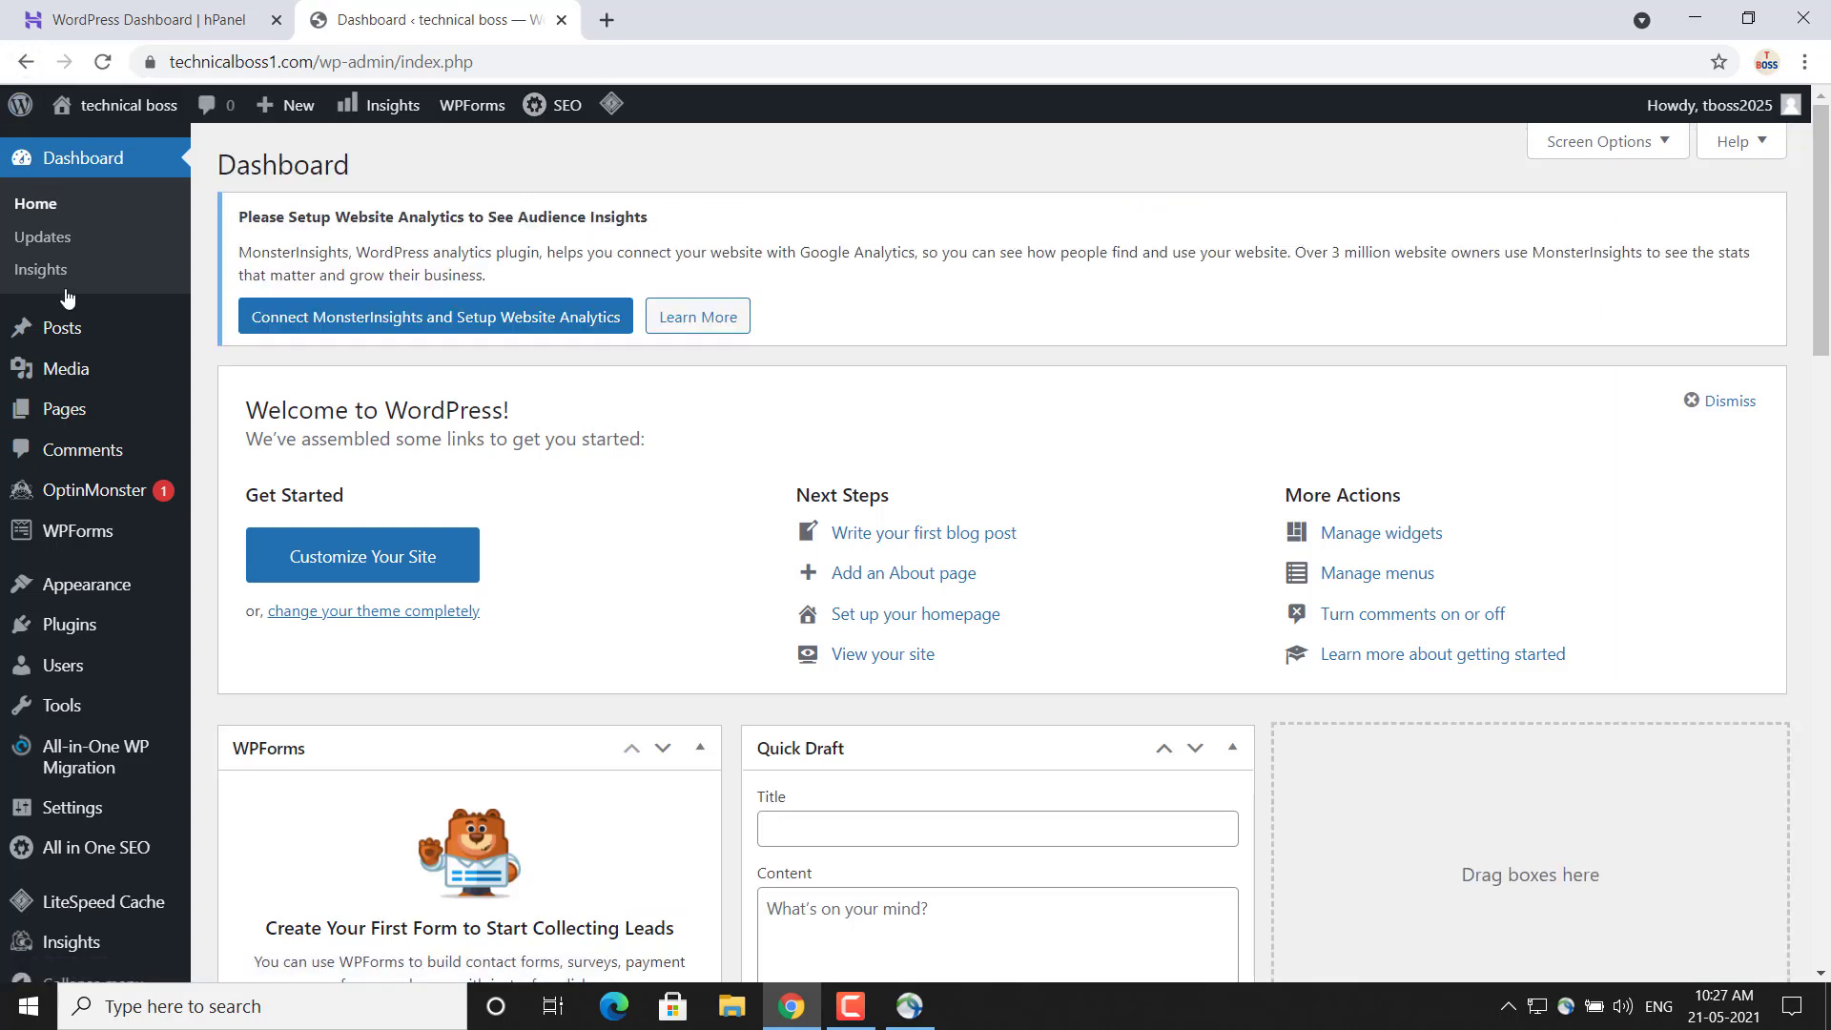
View the list of all posts and a blank new post in the block editor, dismissing its welcome guide
mouse_move(41, 329)
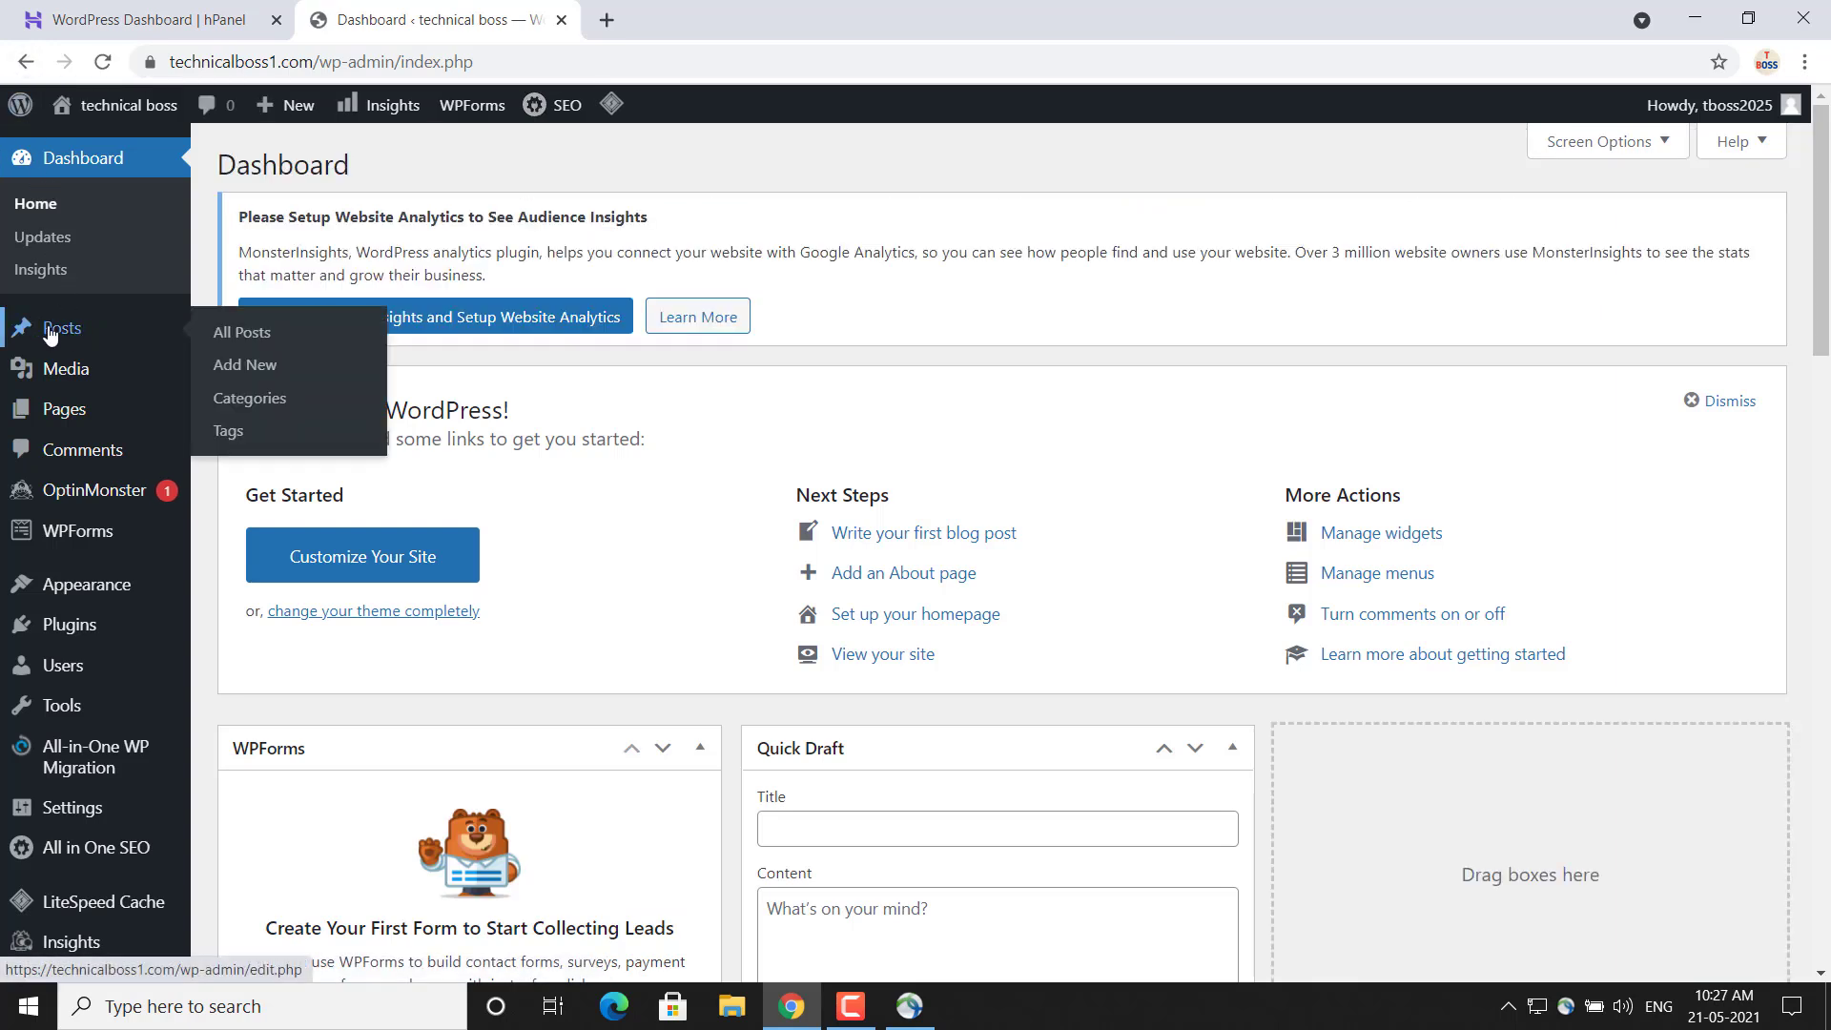
click(251, 334)
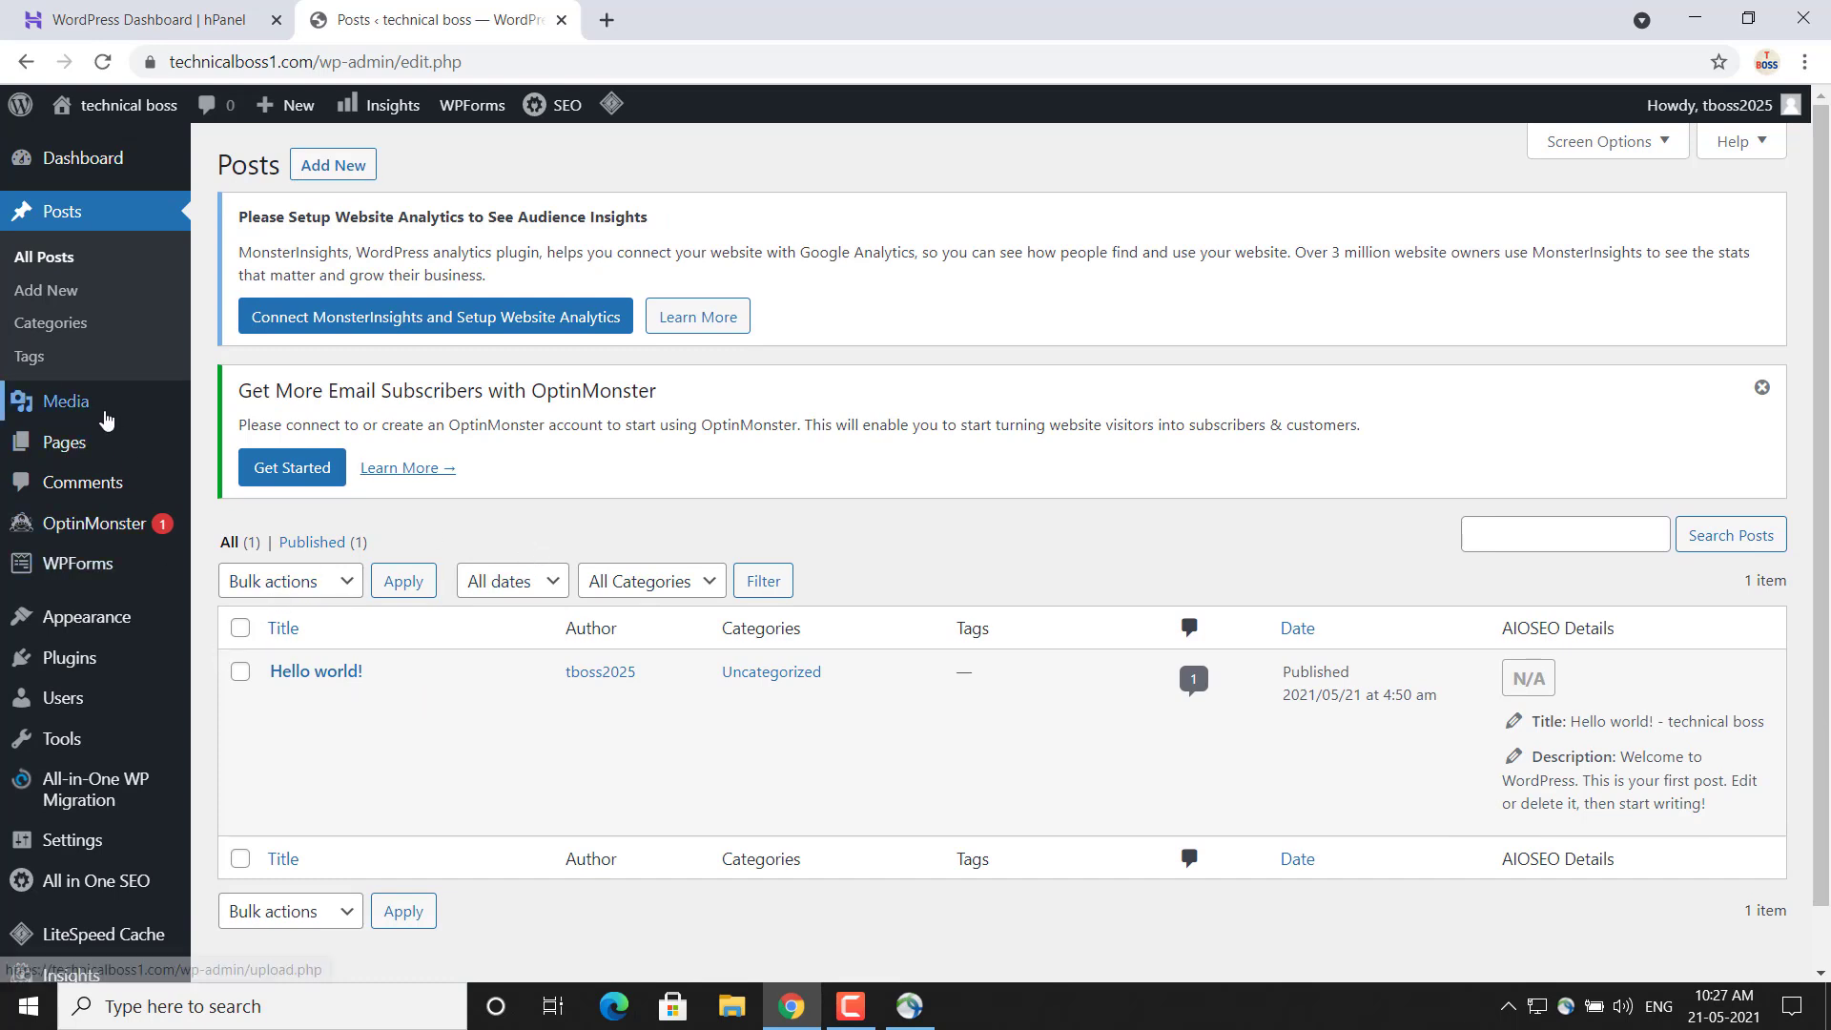
click(46, 291)
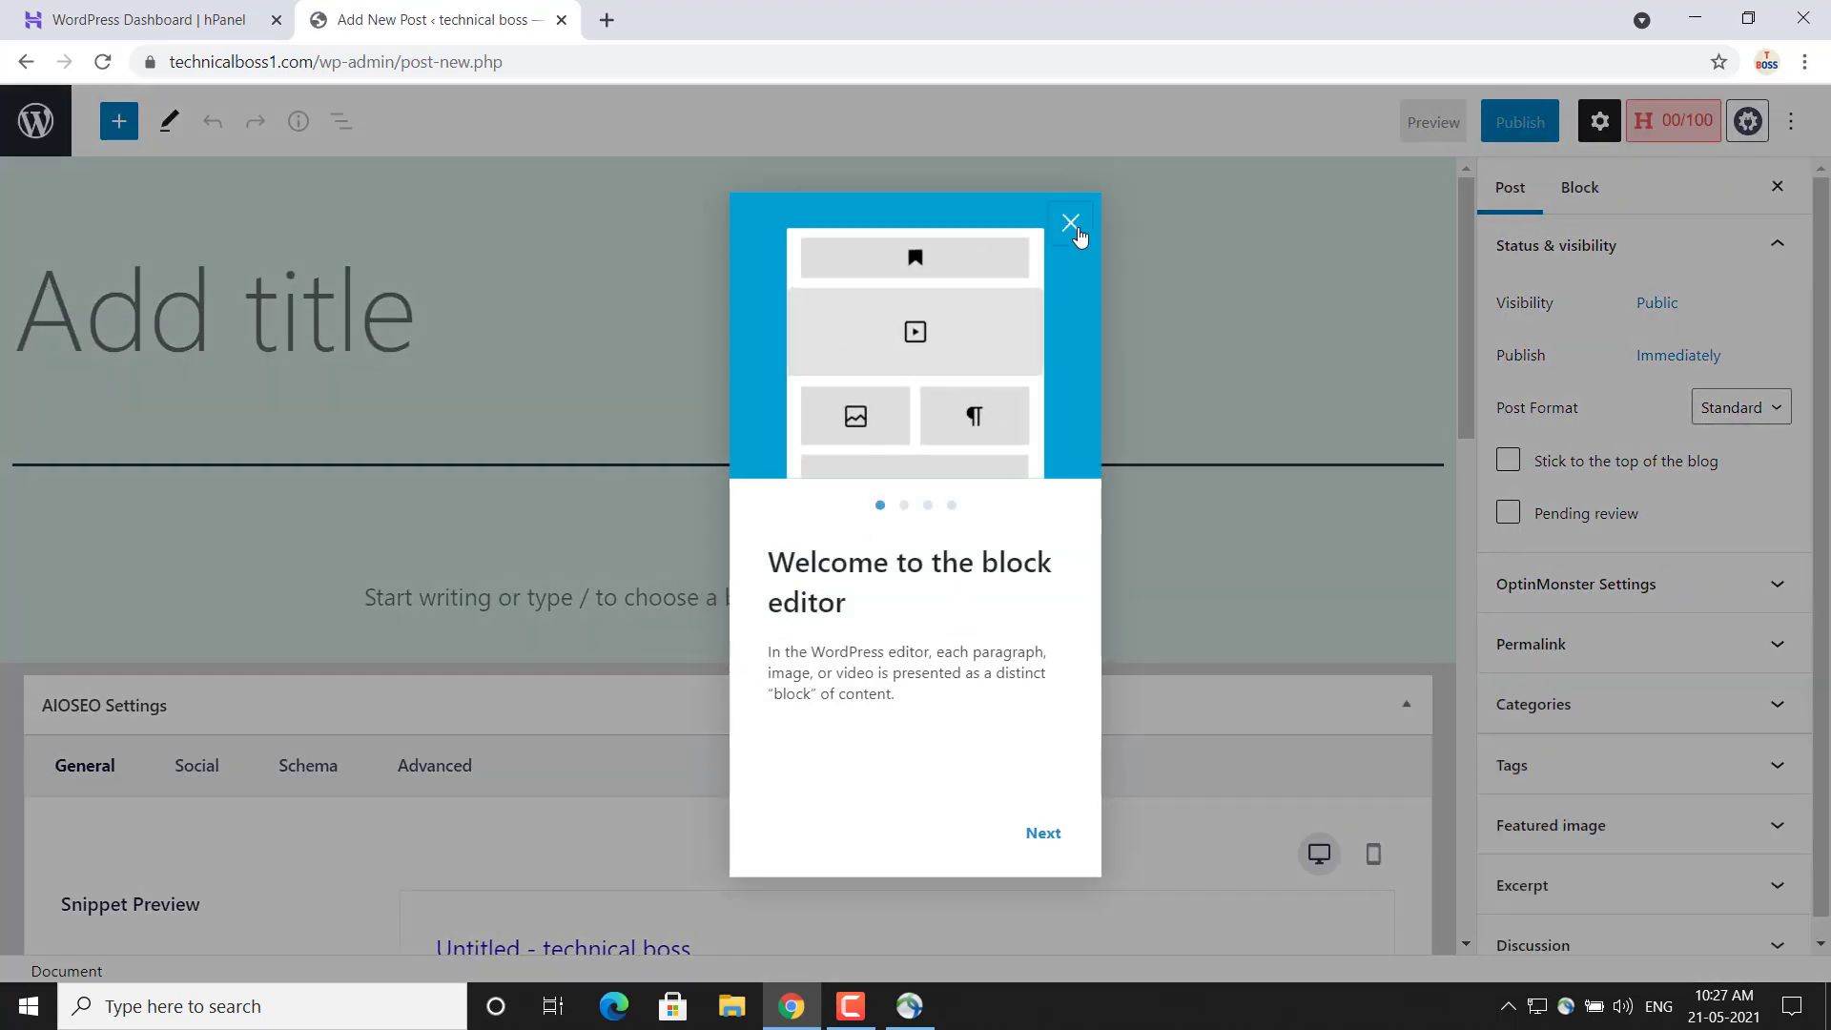
click(1070, 223)
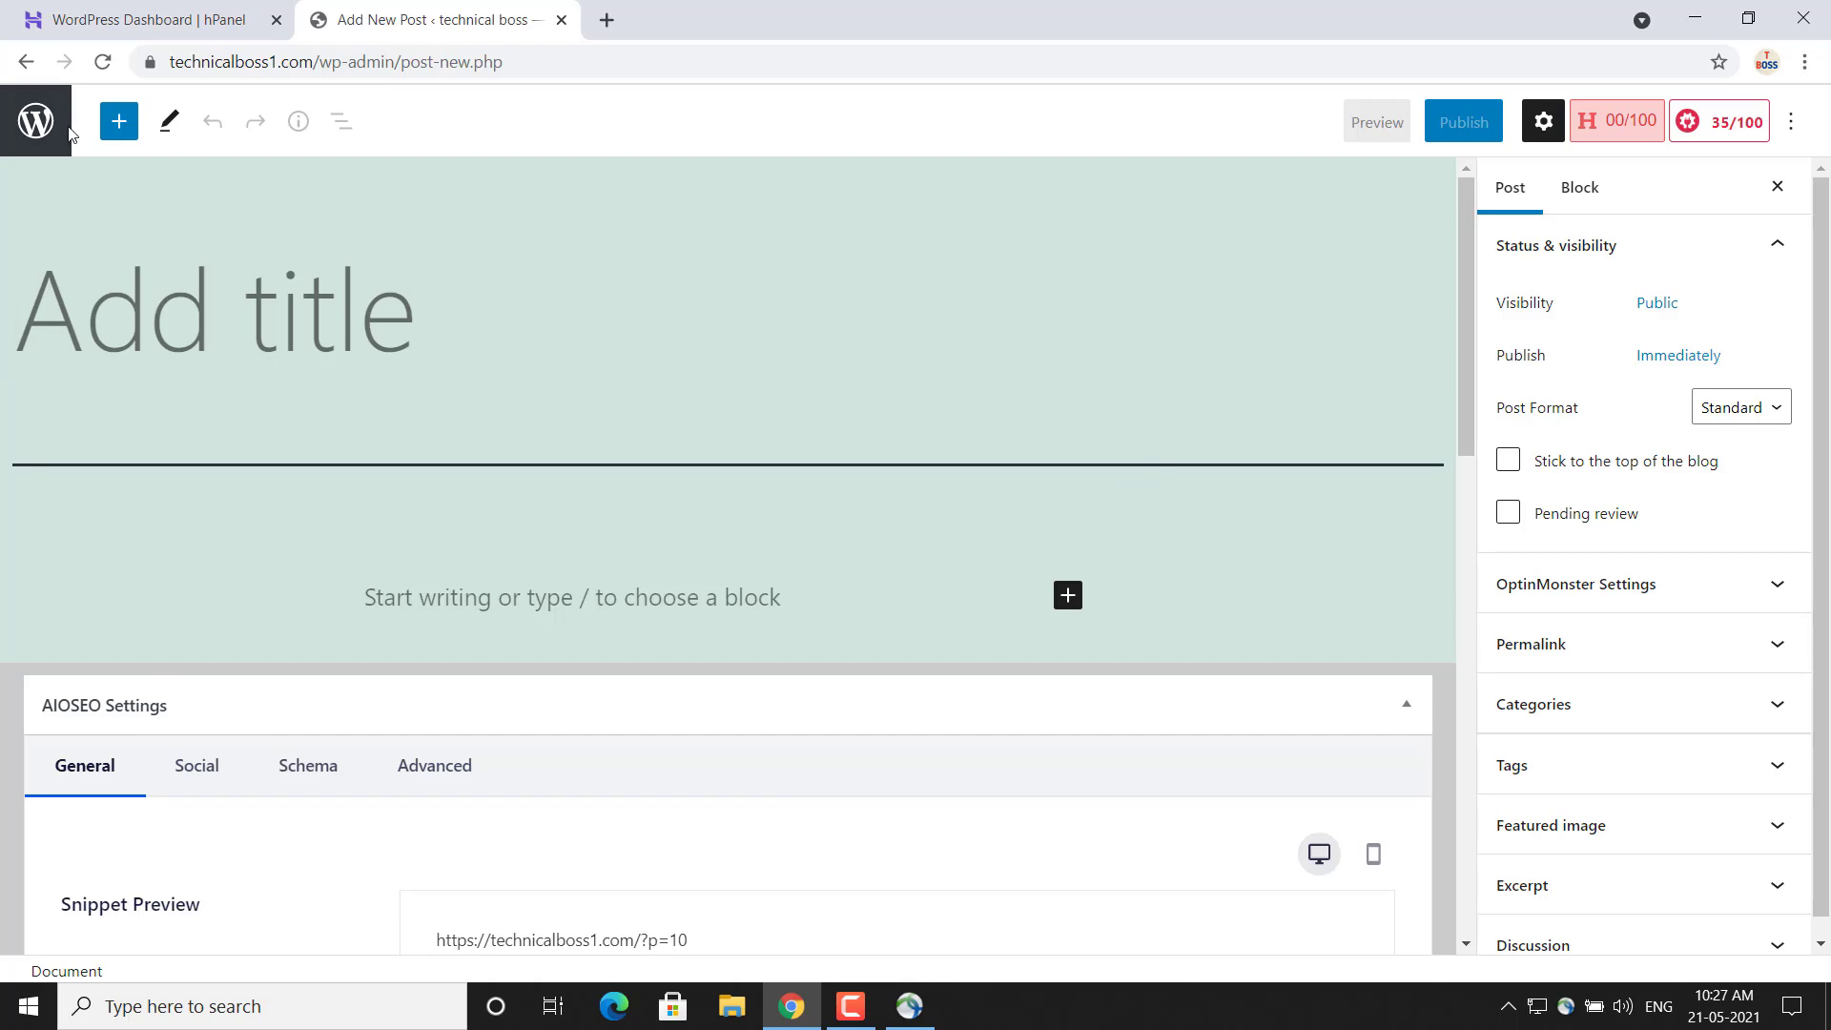
click(21, 66)
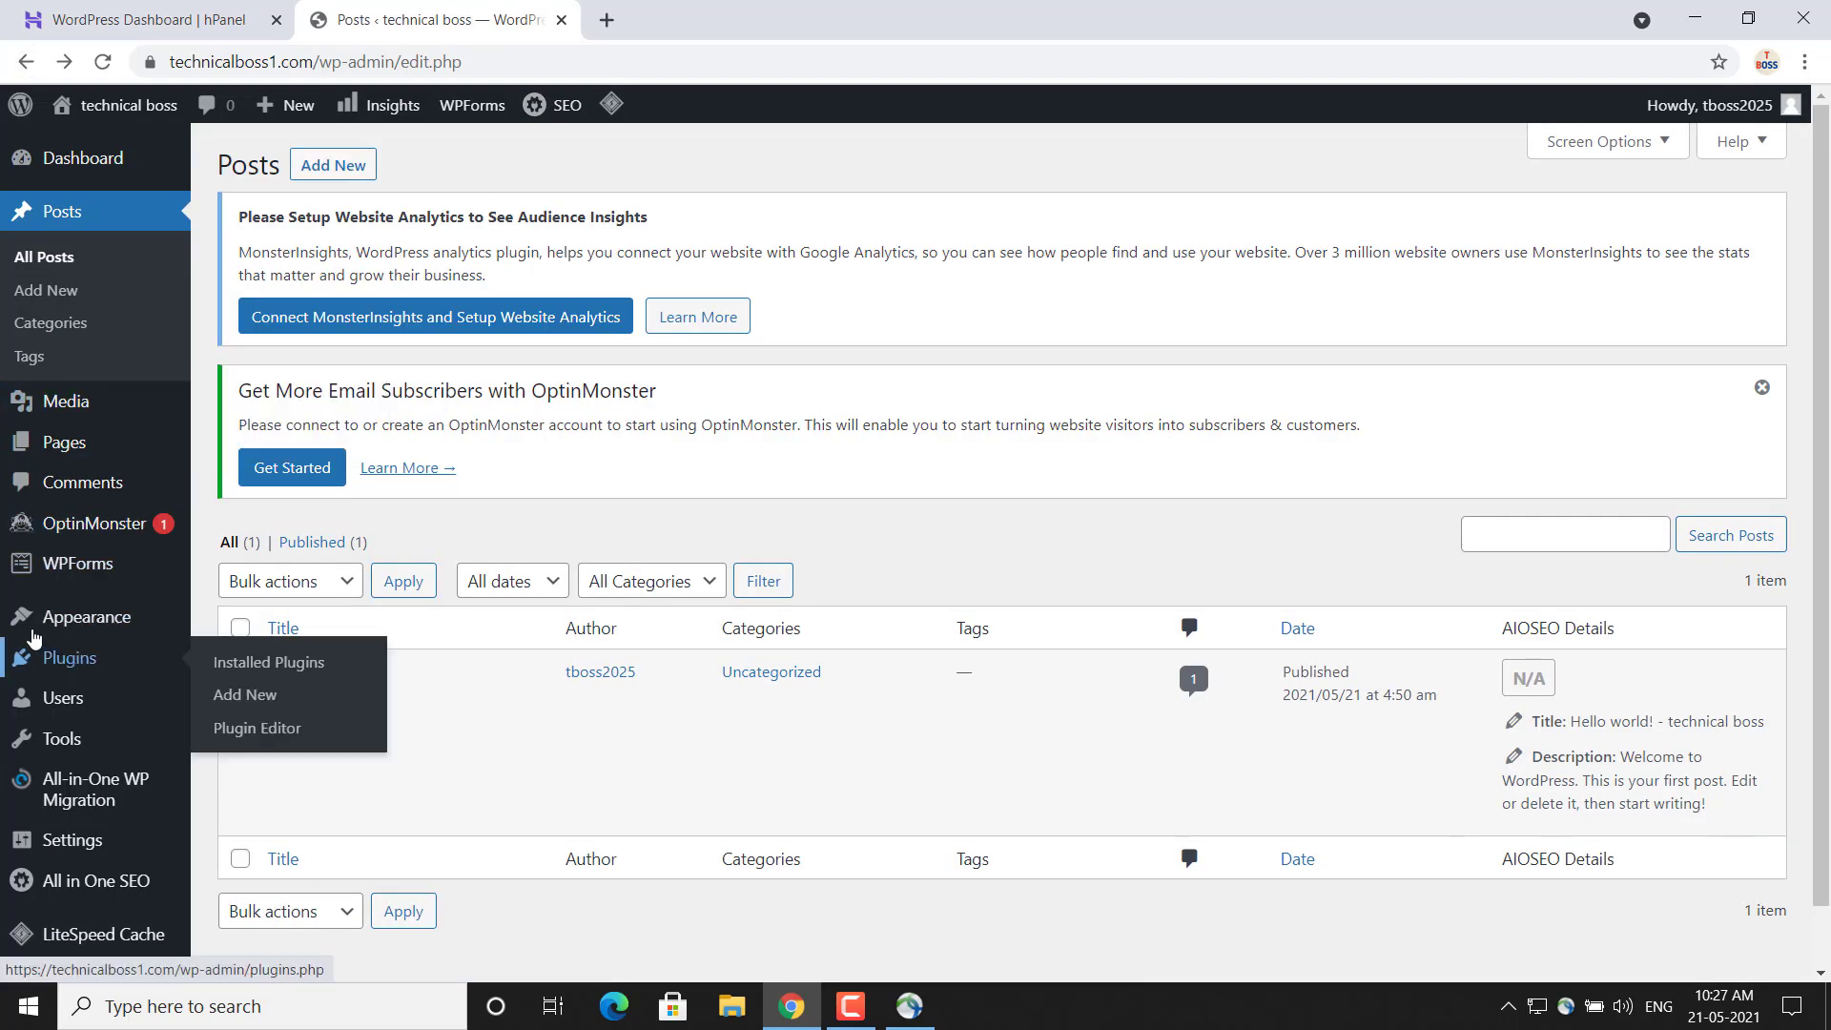
mouse_move(67, 627)
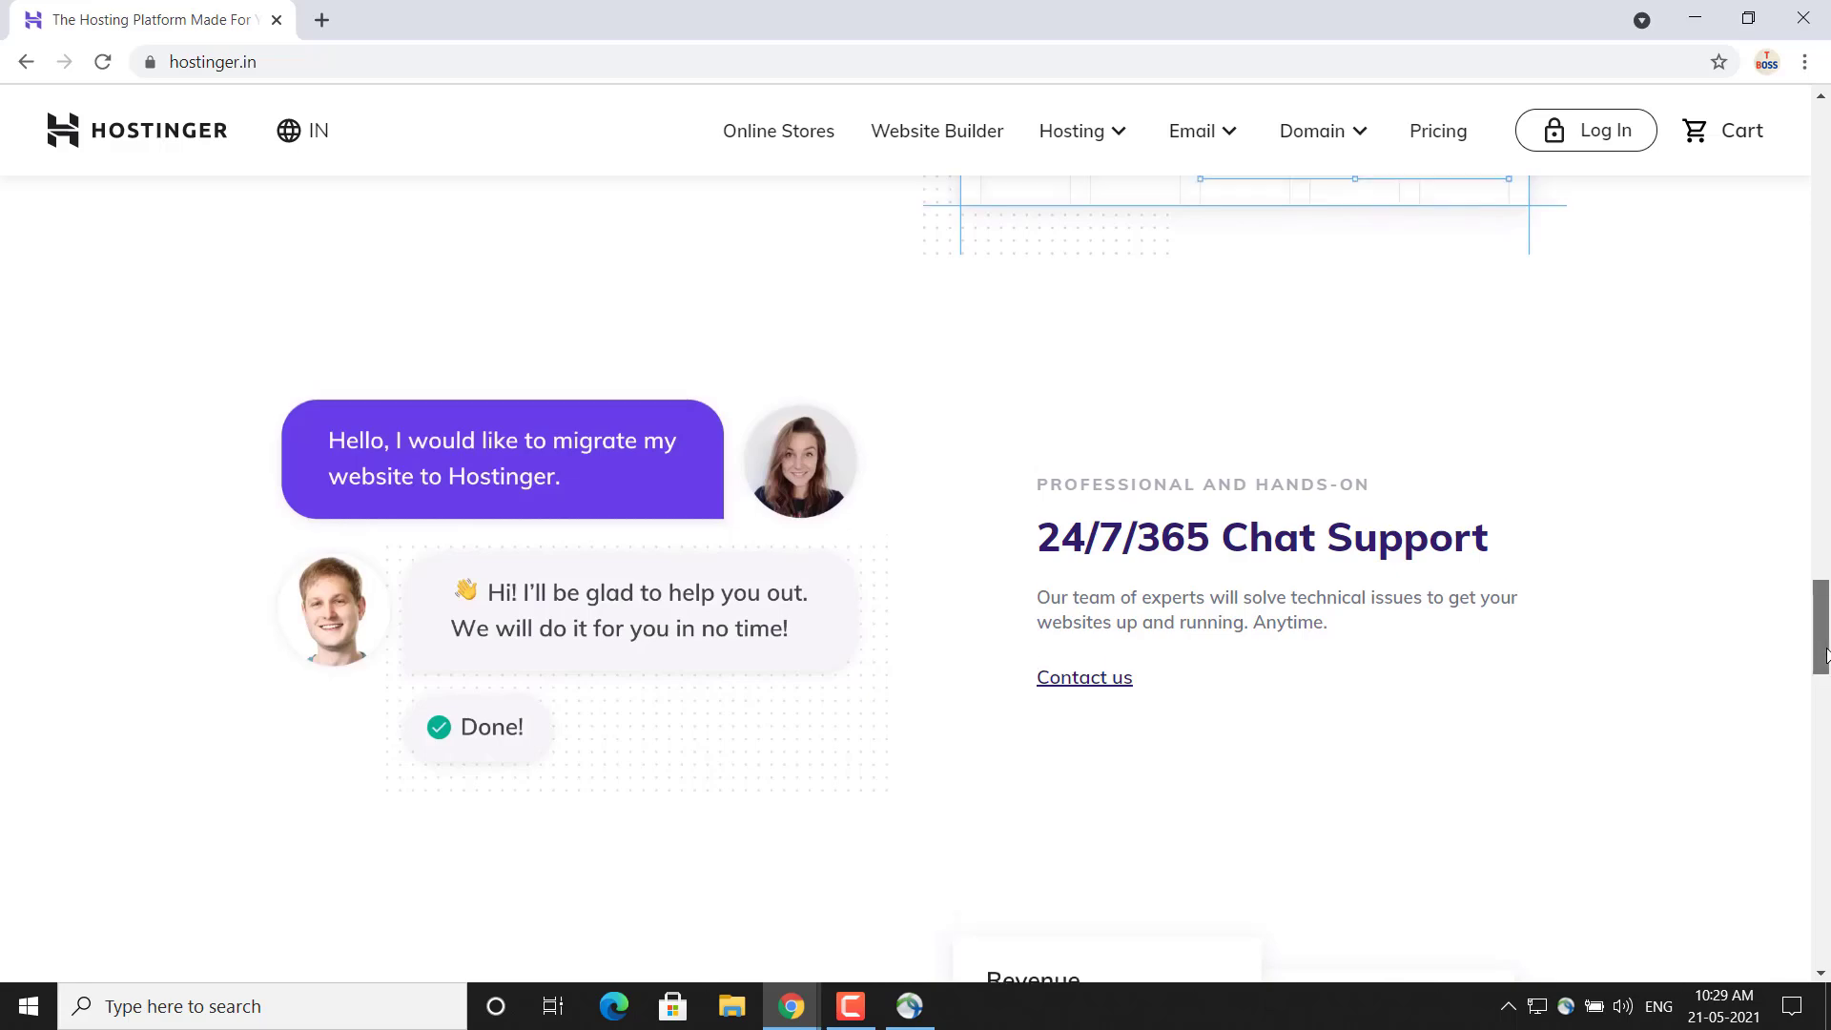
Open the customer care contact page from the 24/7/365 Chat Support section of the Hostinger home page
mouse_move(1826, 656)
mouse_down()
mouse_move(1826, 944)
mouse_move(1821, 654)
mouse_up()
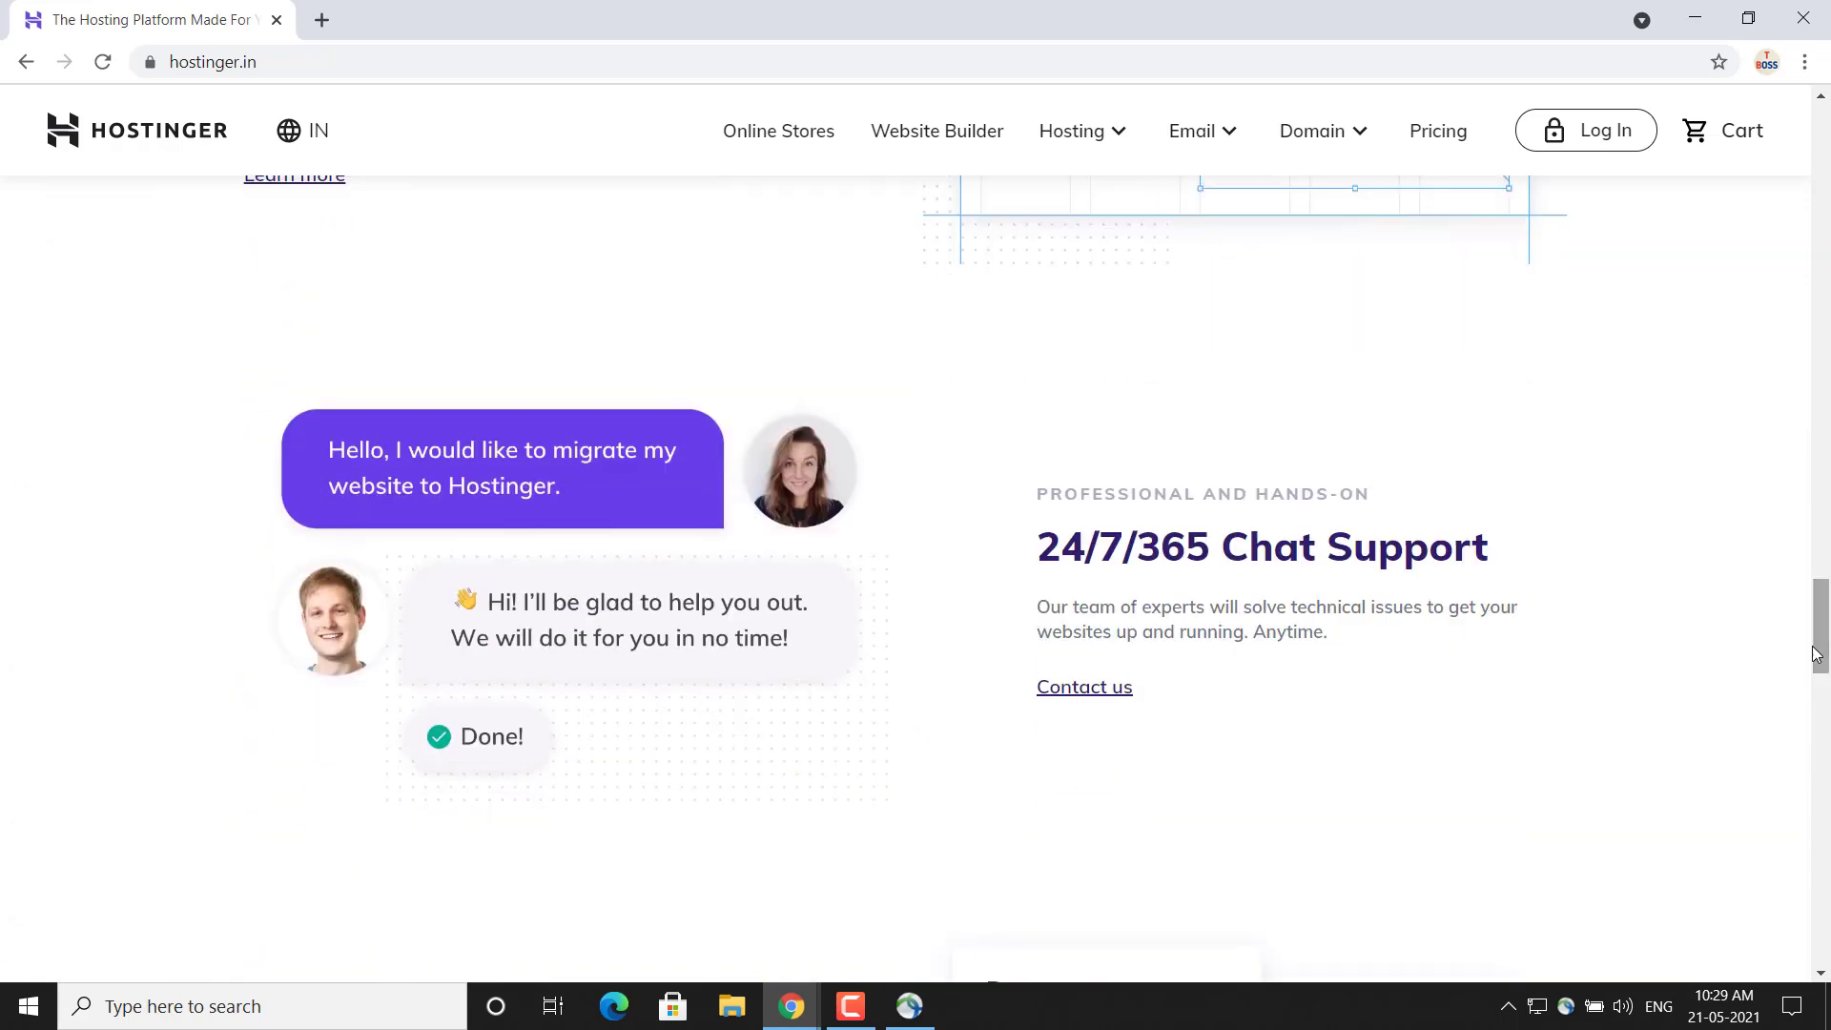
click(1083, 699)
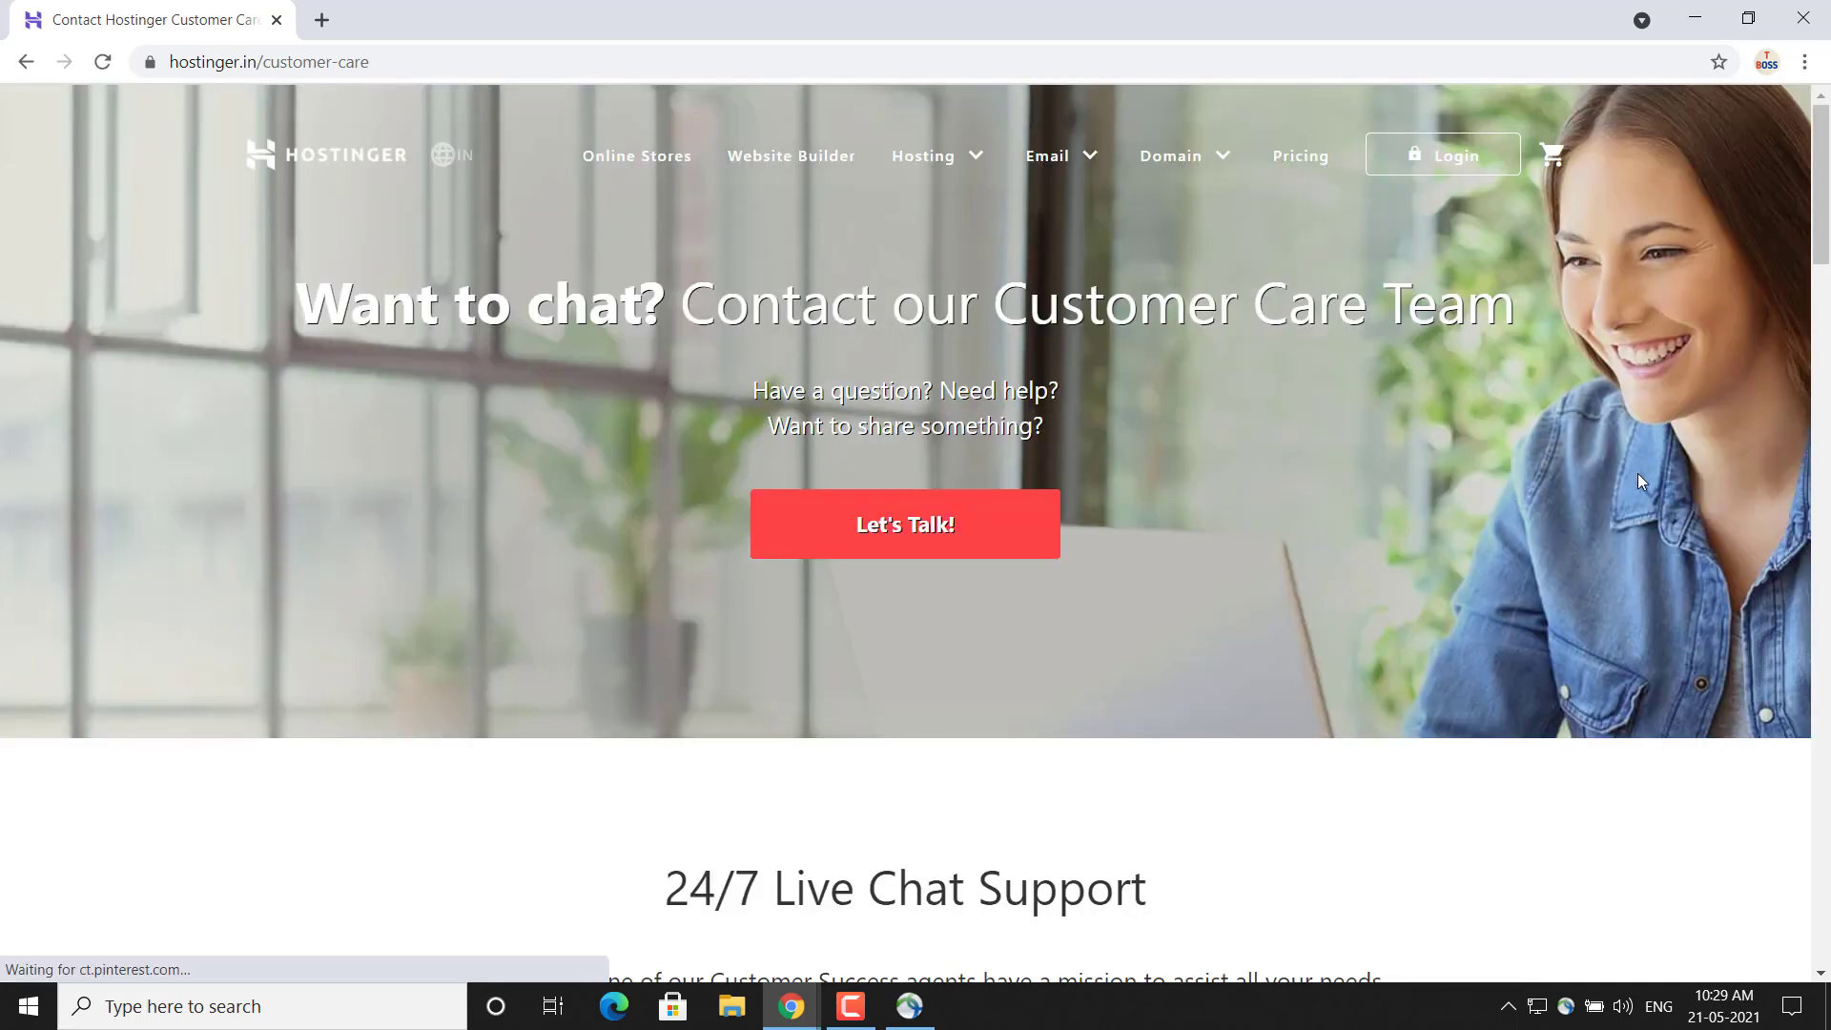
drag(1822, 257, 1817, 191)
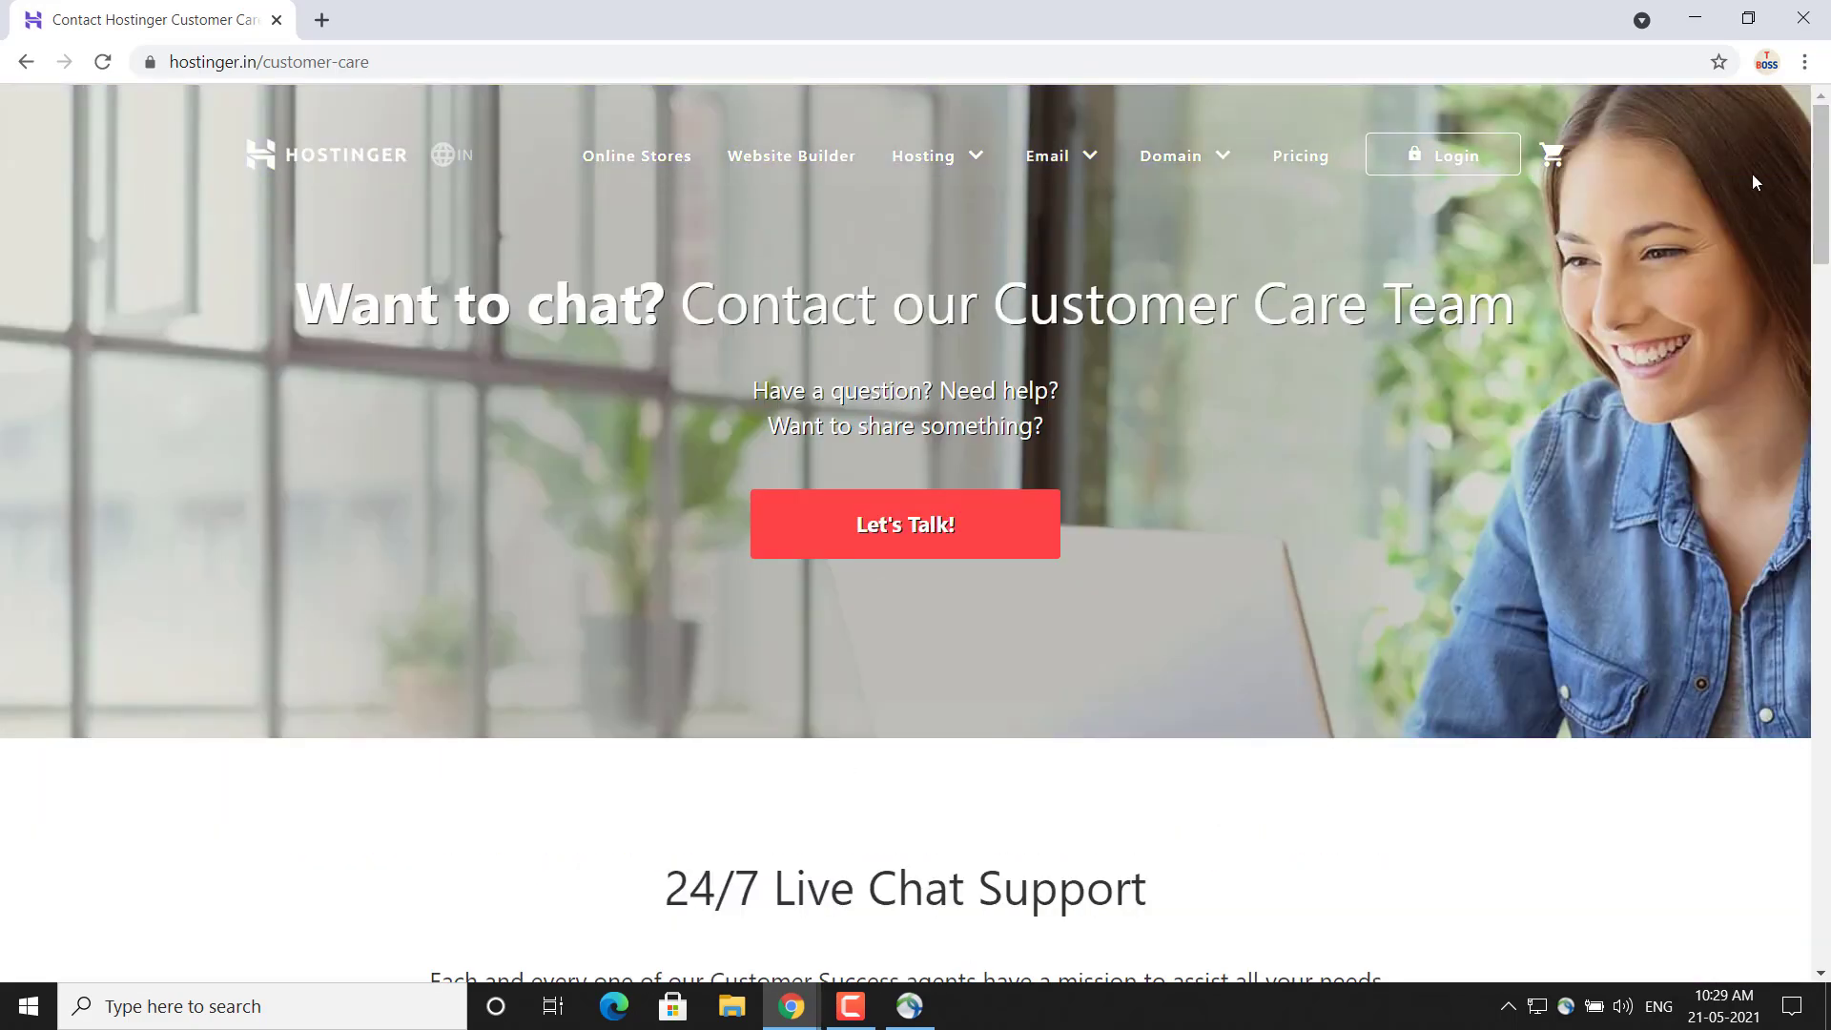